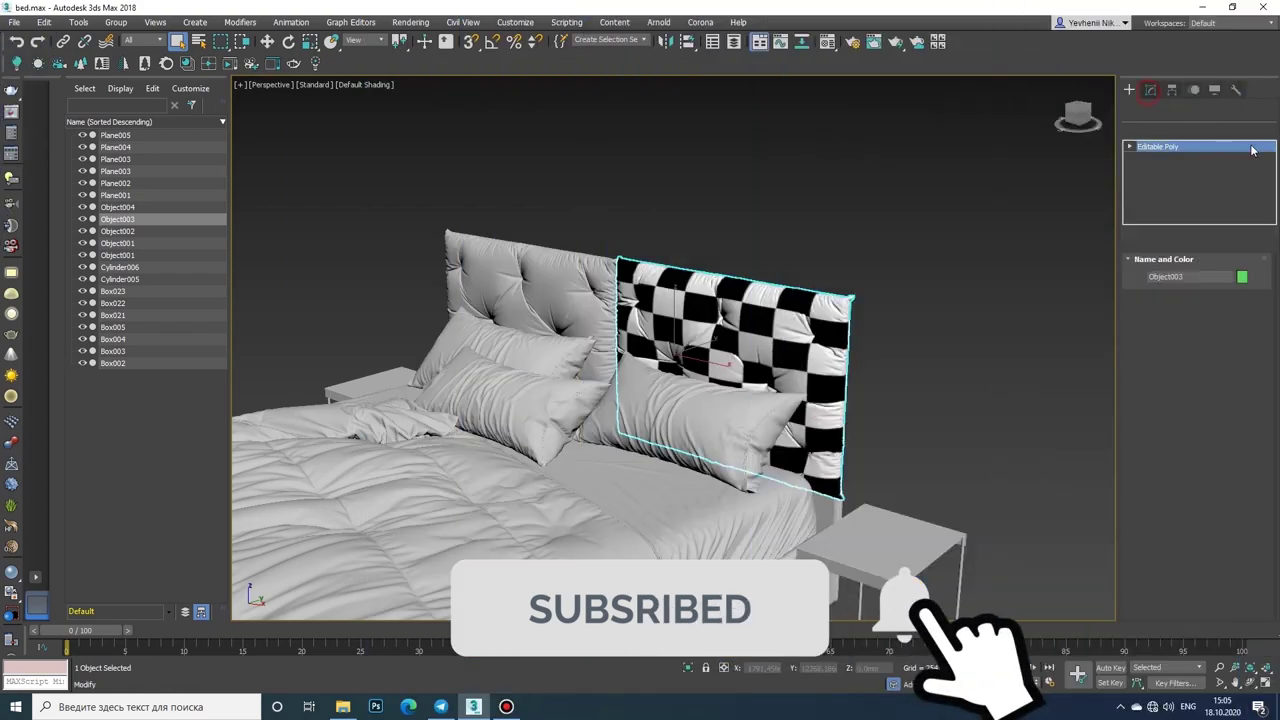
Step: Open Object003's Modifier List and scroll down toward Unwrap UVW
left_click(1252, 149)
scroll(1174, 507, "down", 10)
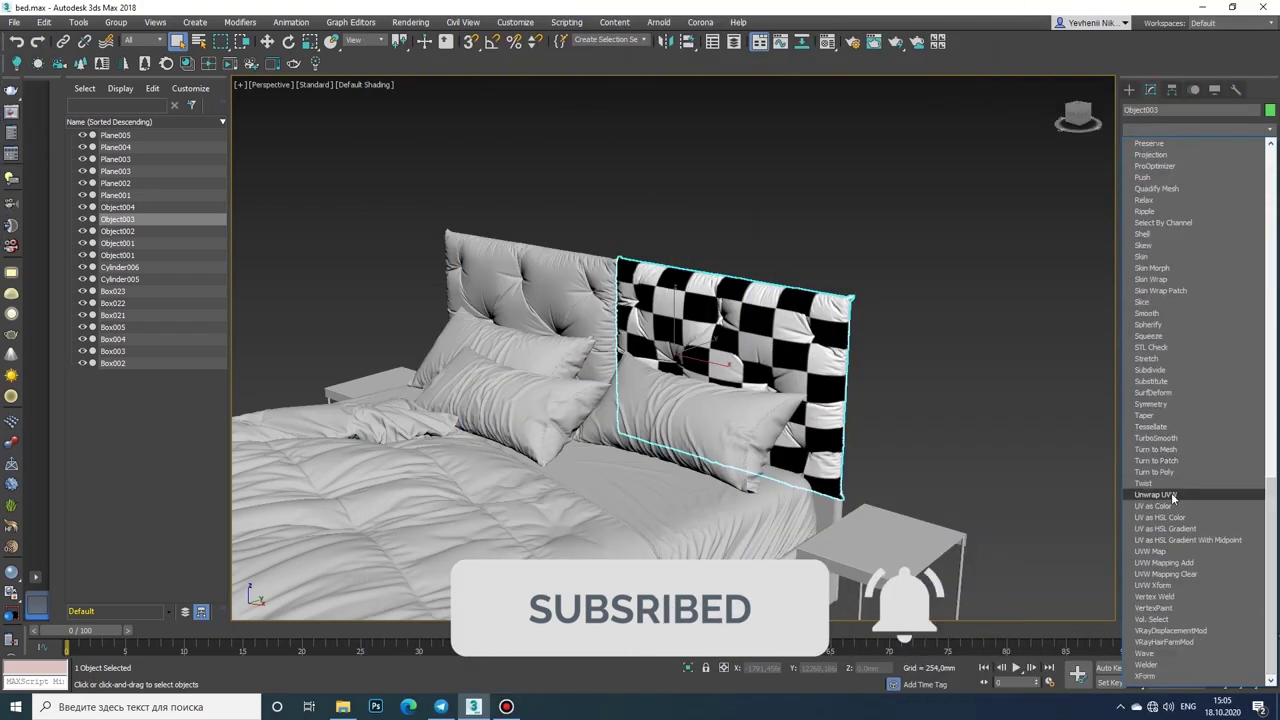
Step: Add Unwrap UVW to the headboard panel, try a Pelt map, then cancel it
left_click(1174, 495)
mouse_move(731, 363)
middle_mouse_down("alt")
mouse_move(904, 390)
mouse_move(737, 366)
mouse_move(746, 324)
middle_mouse_up("alt")
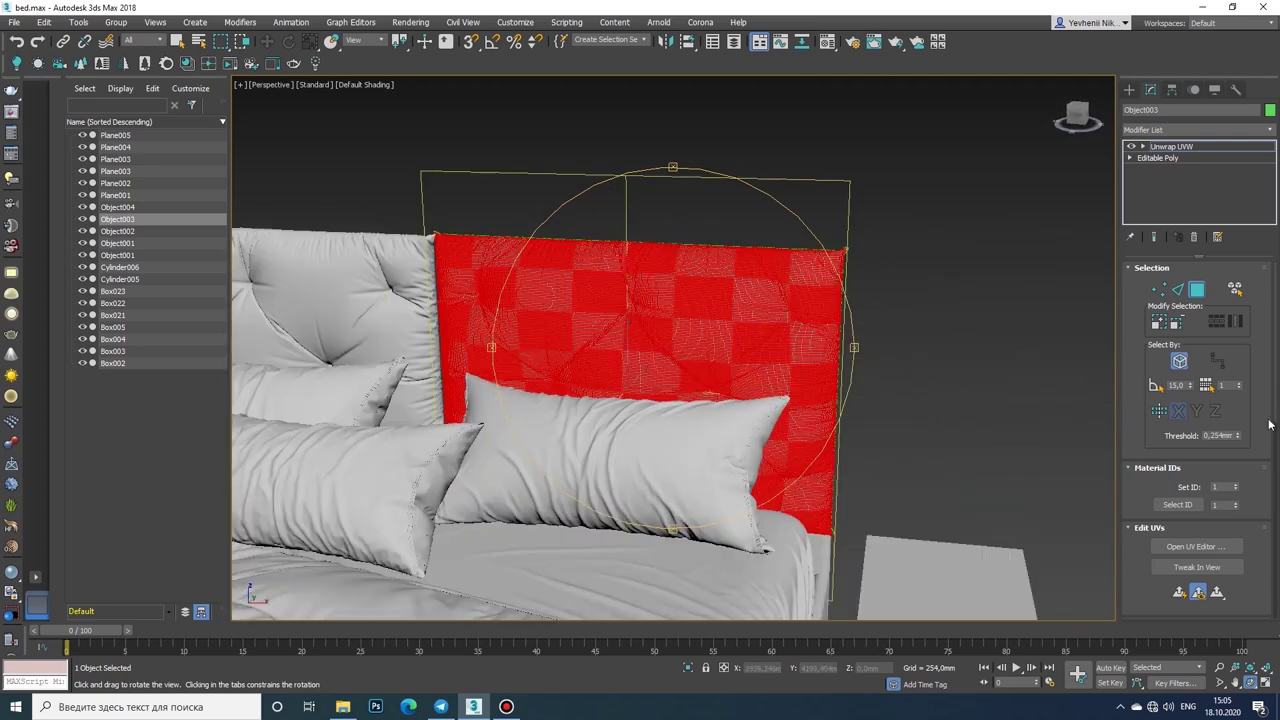
scroll(1269, 425, "down", 3)
scroll(1262, 451, "down", 2)
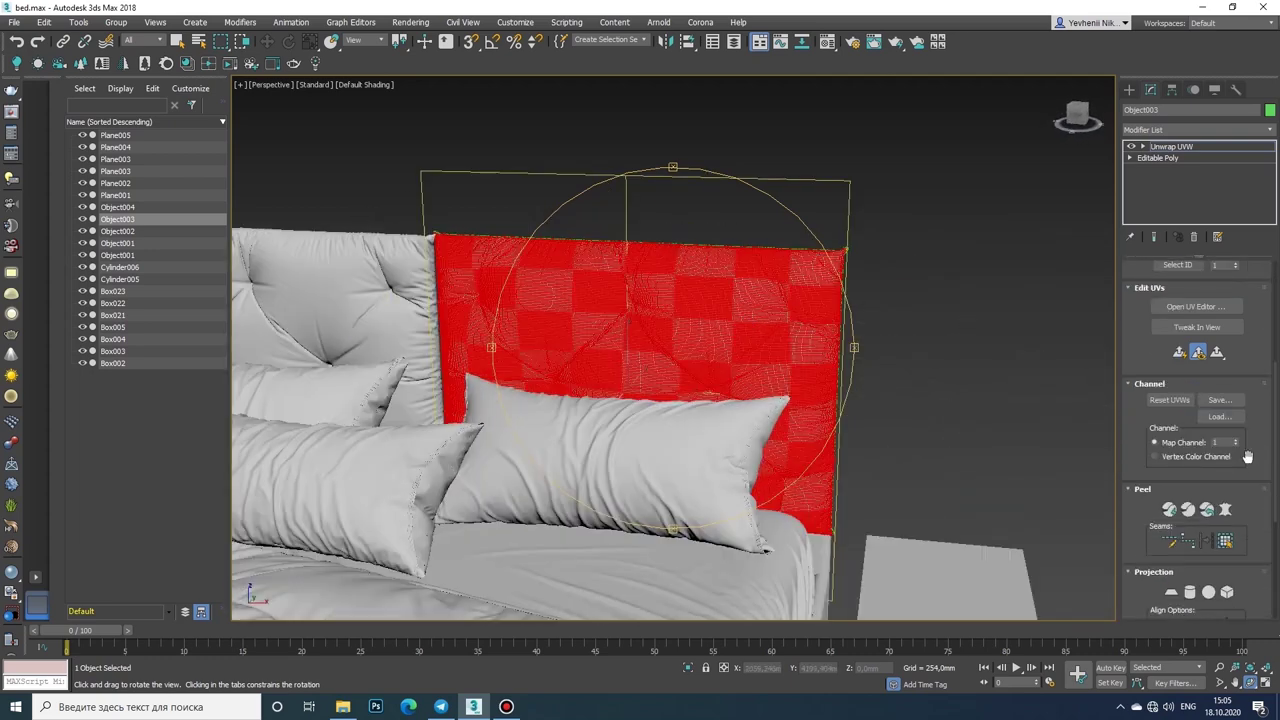
left_click(1230, 511)
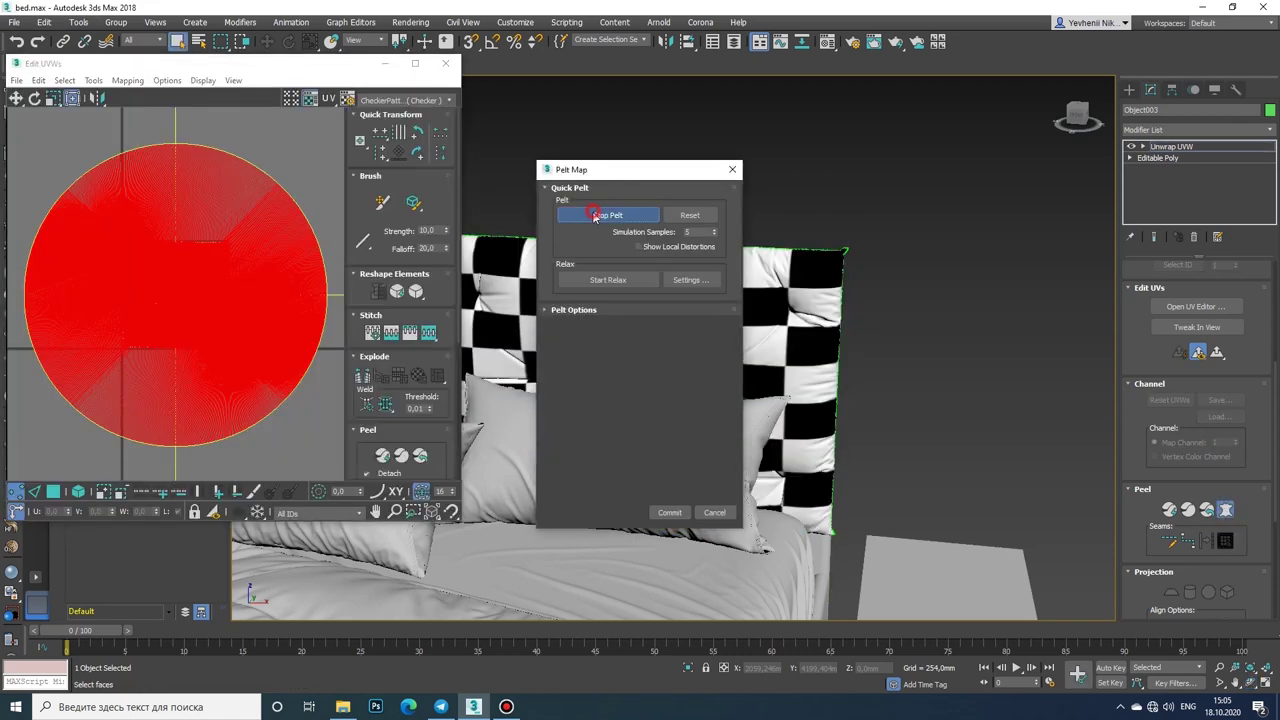
left_click(708, 513)
Step: Scale the panel's UVs up in Edit UVWs so the checker tiles shrink
scroll(650, 272, "up", 2)
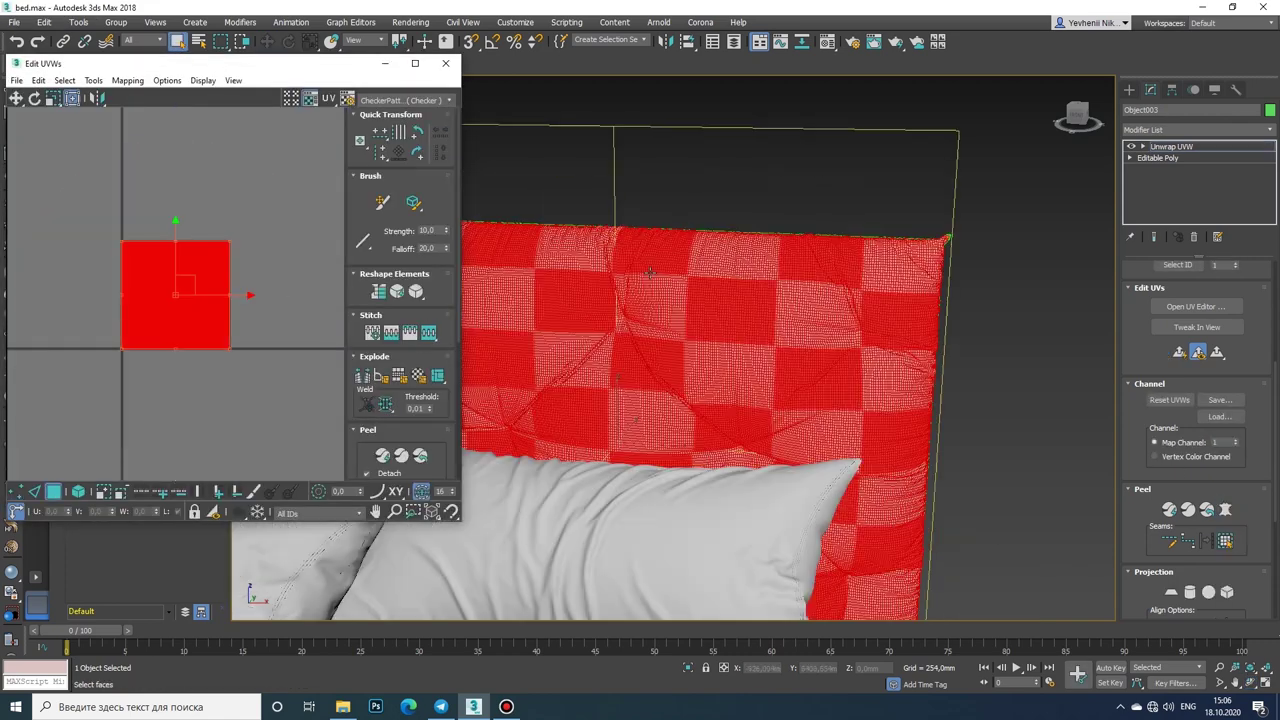
scroll(650, 272, "up", 2)
scroll(181, 266, "up", 2)
left_click_drag(181, 266, 204, 272)
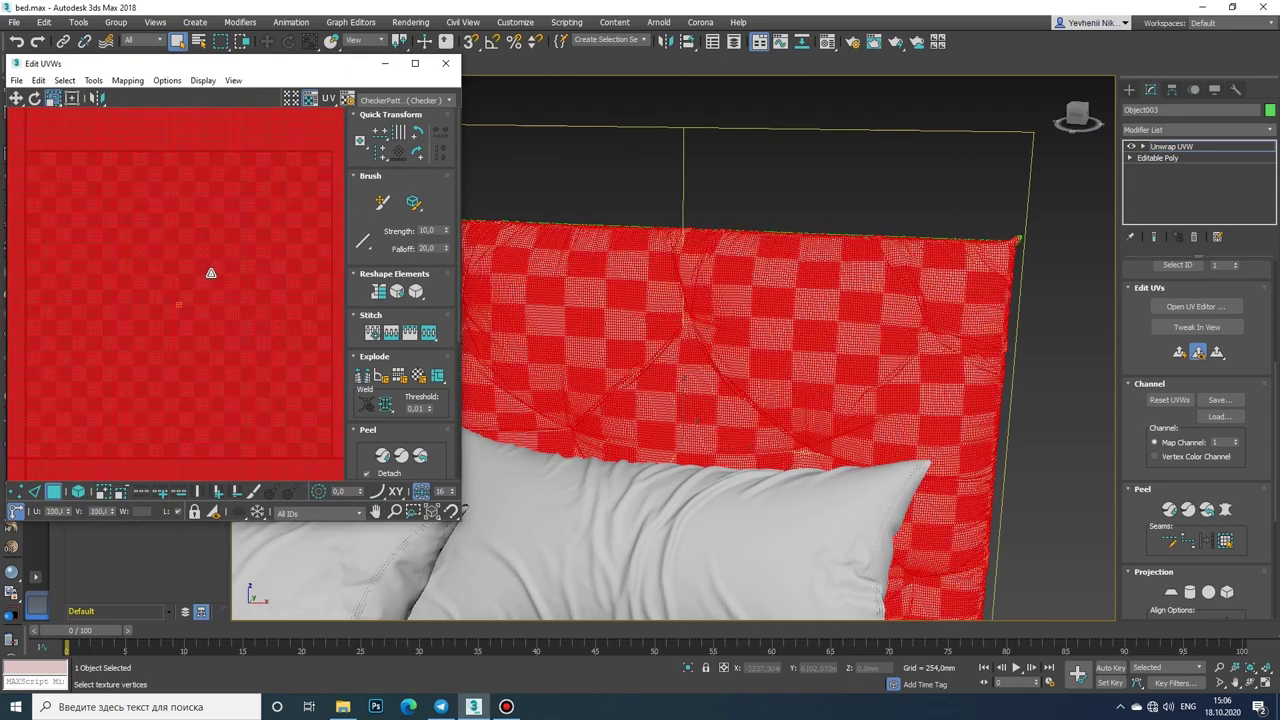
scroll(790, 260, "down", 2)
left_click(447, 66)
Step: Convert the headboard panel to Editable Poly, keeping the checker mapping
scroll(571, 300, "up", 2)
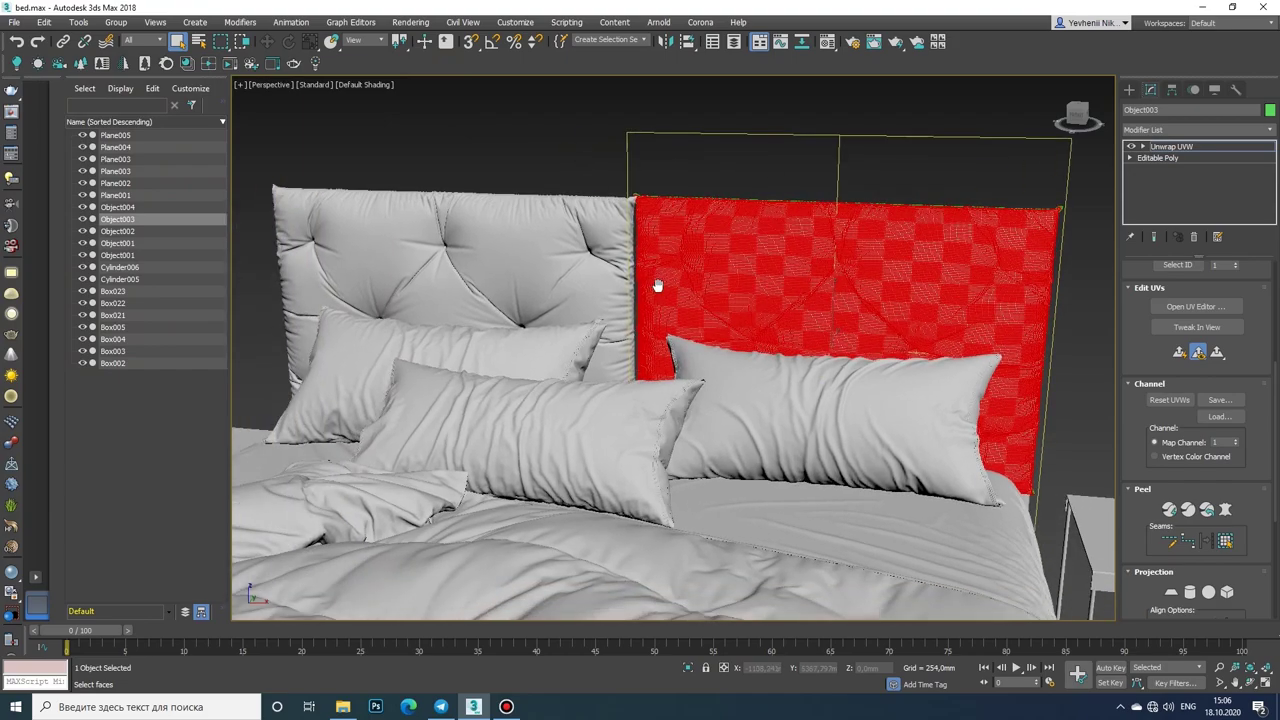
mouse_move(657, 286)
middle_mouse_down()
mouse_move(809, 497)
mouse_move(746, 485)
middle_mouse_up()
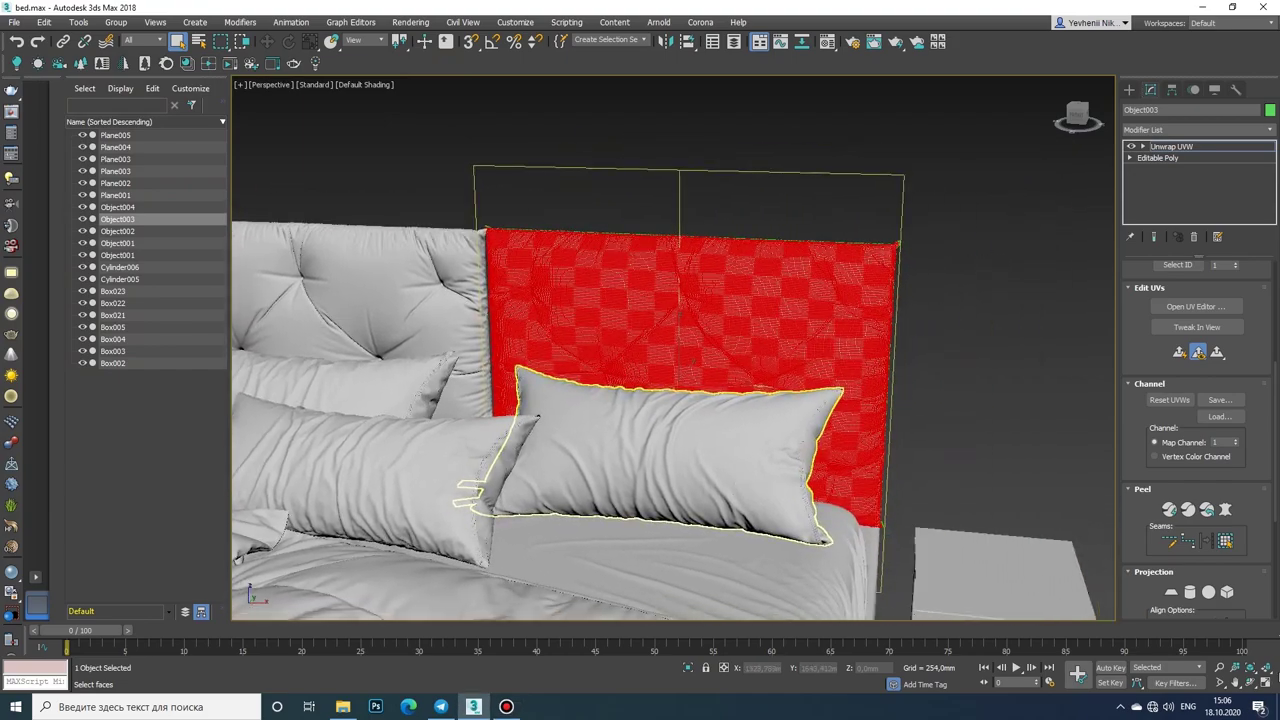
mouse_move(709, 279)
middle_mouse_down("alt")
mouse_move(711, 330)
mouse_move(711, 277)
mouse_move(680, 290)
mouse_move(683, 257)
mouse_move(523, 257)
mouse_move(608, 380)
mouse_move(537, 306)
mouse_move(645, 309)
mouse_move(679, 293)
middle_mouse_up("alt")
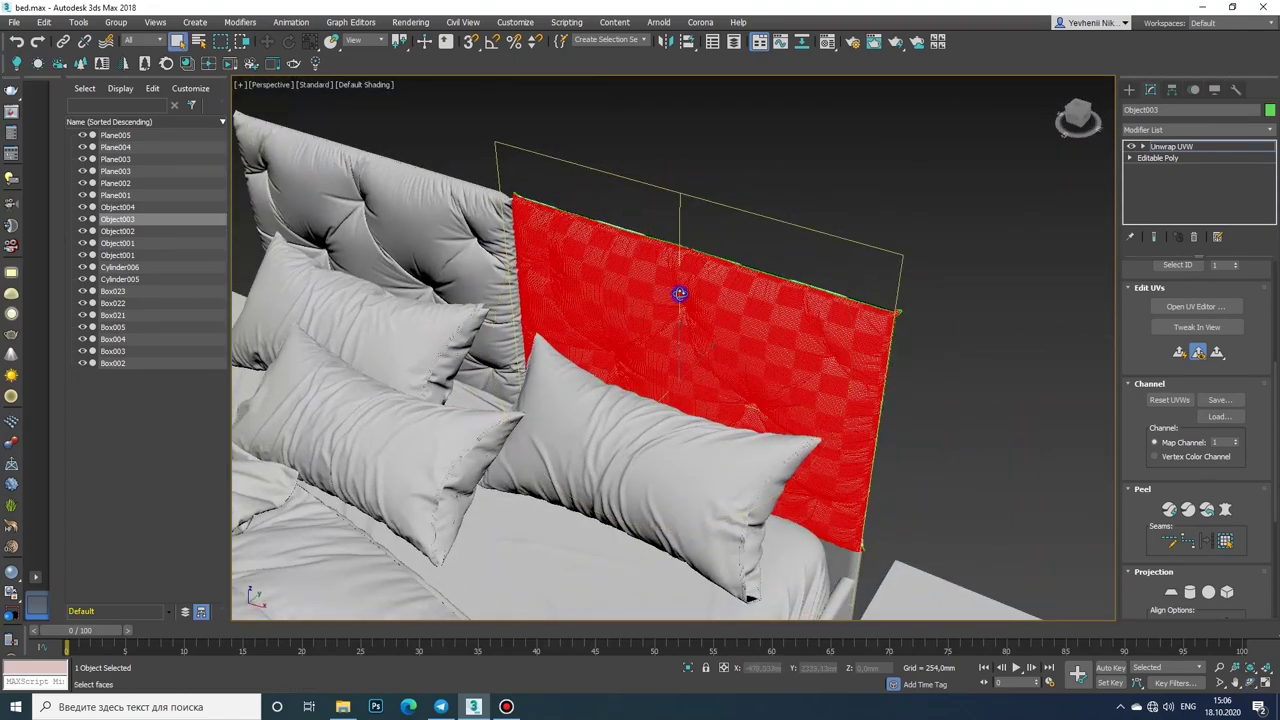
right_click(681, 290)
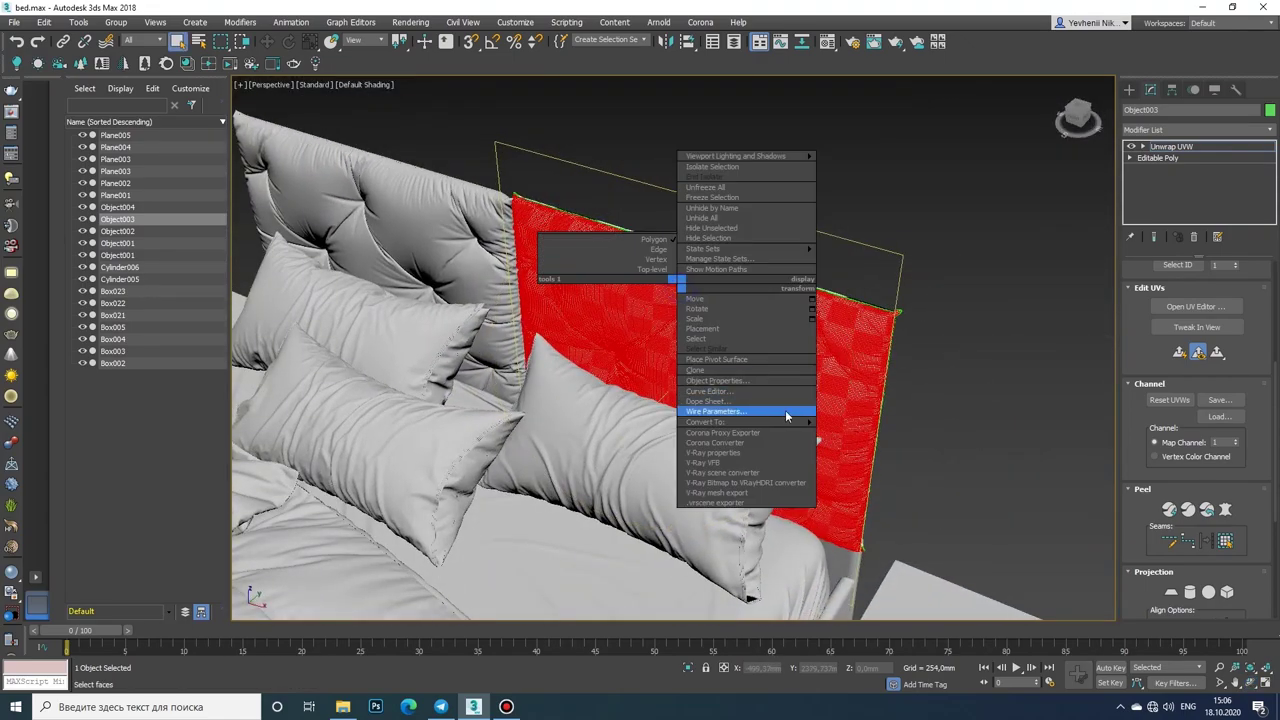
right_click(802, 333)
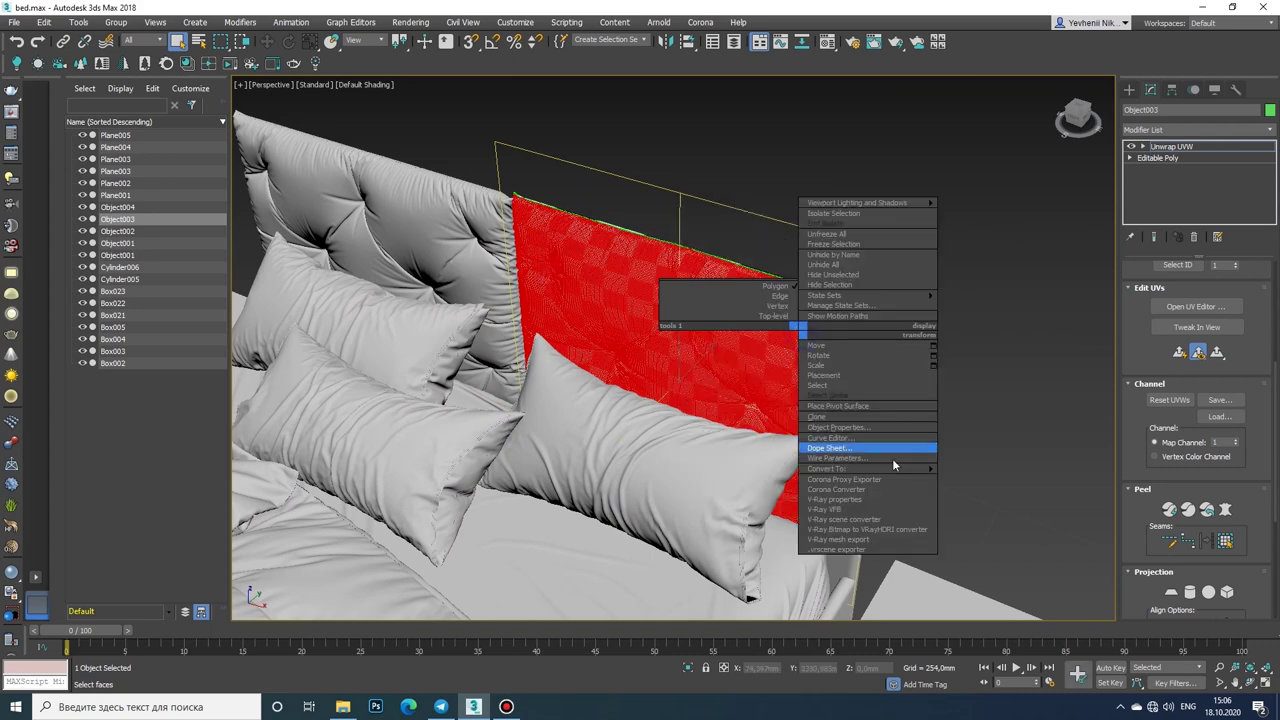
left_click(984, 479)
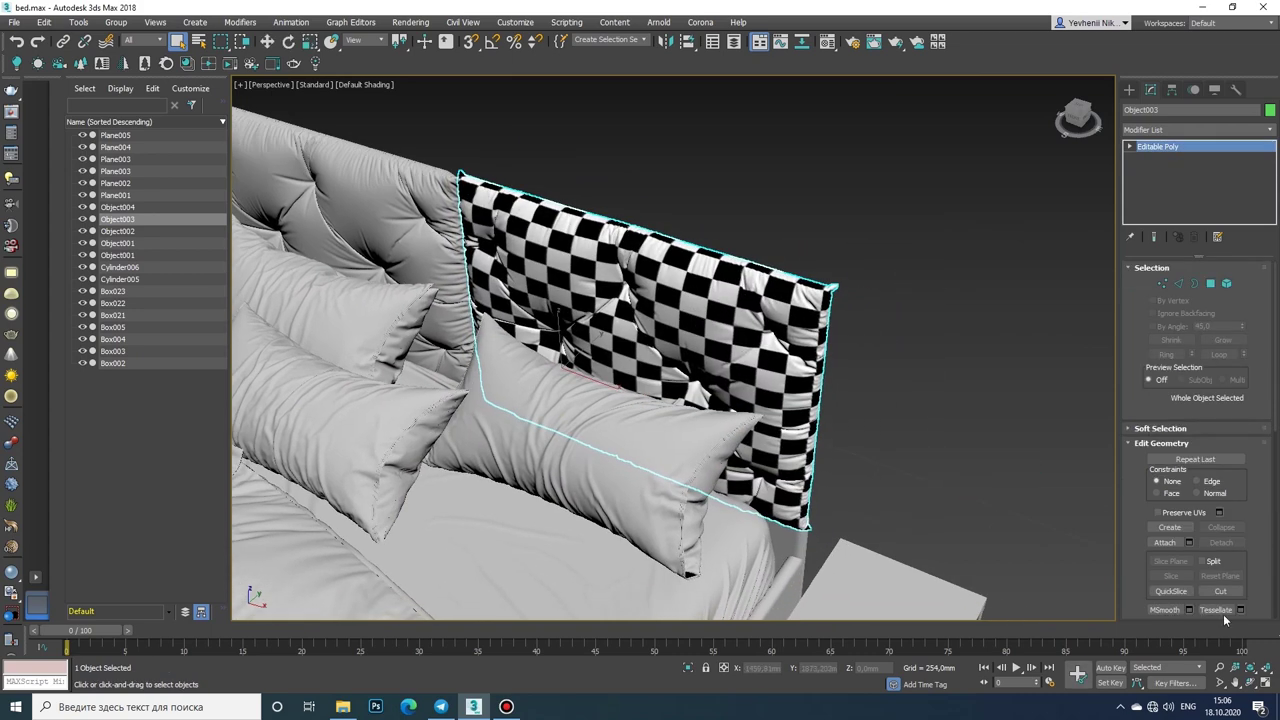
Step: Add Unwrap UVW to Plane003, pelt-map it with Start Relax, commit, and select all faces
left_click(1242, 684)
left_click_drag(700, 360, 578, 375)
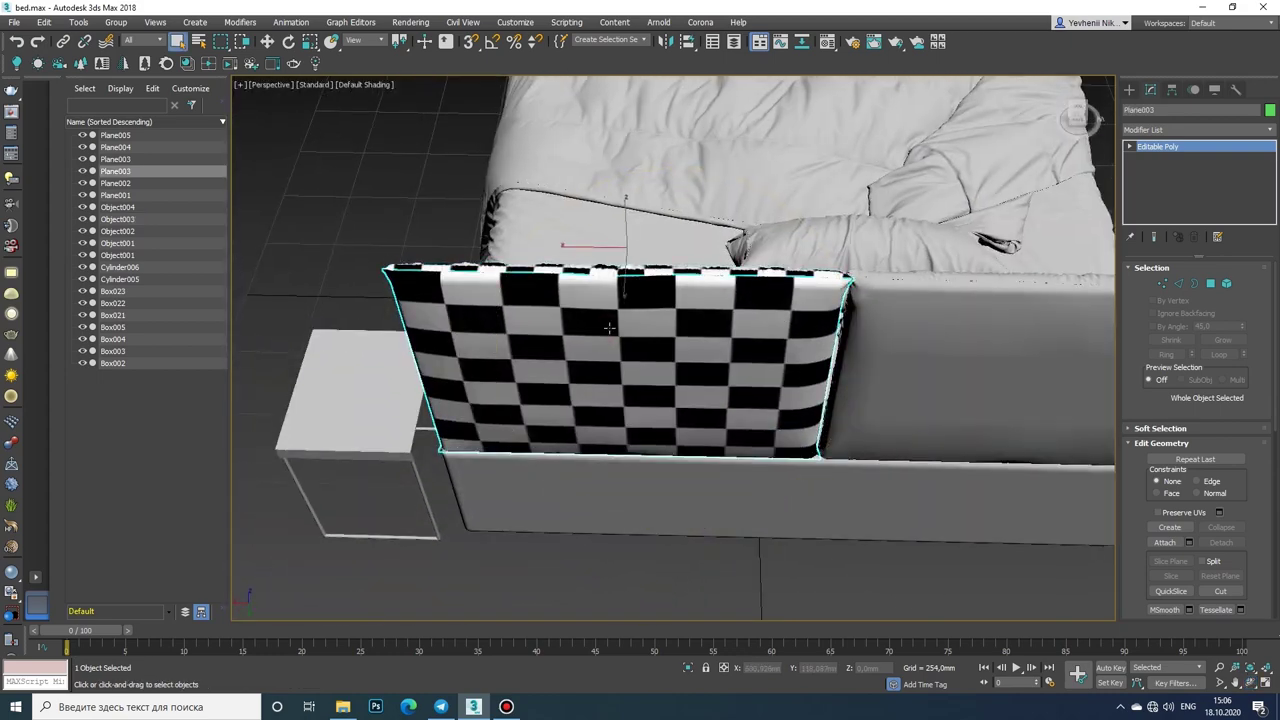
left_click(1198, 129)
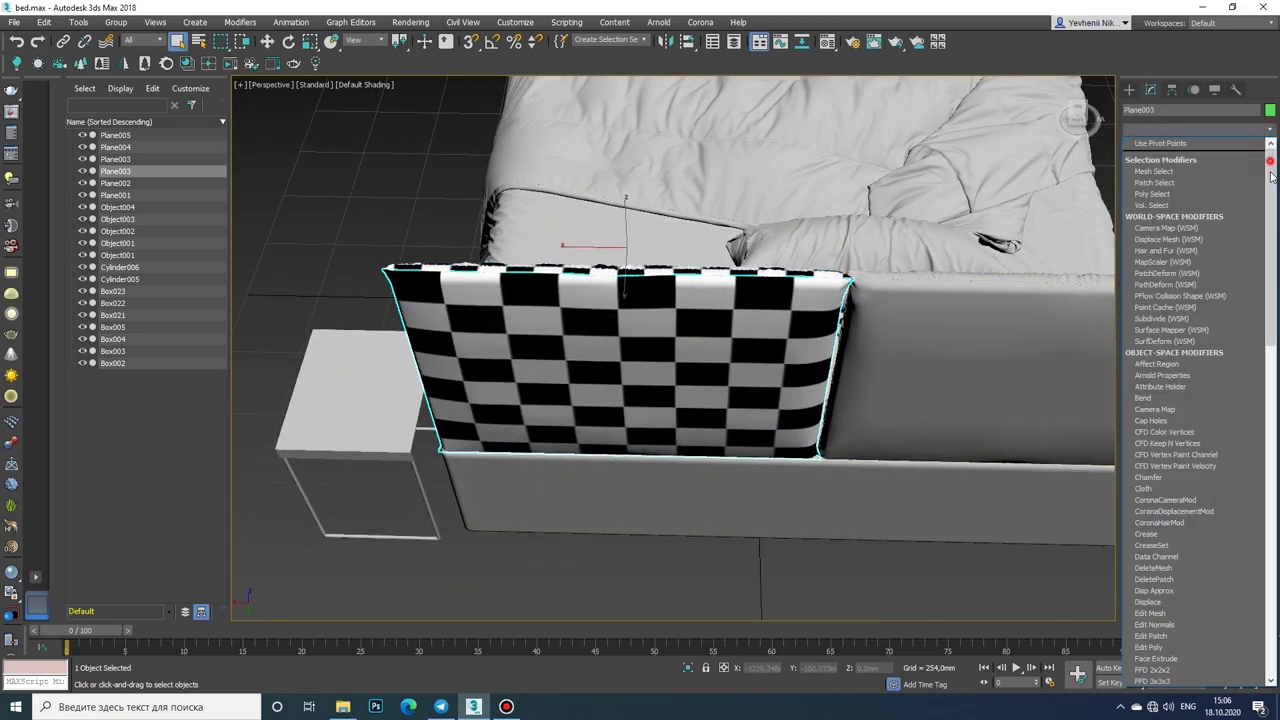
scroll(1177, 435, "down", 5)
left_click(1177, 437)
left_click(607, 281)
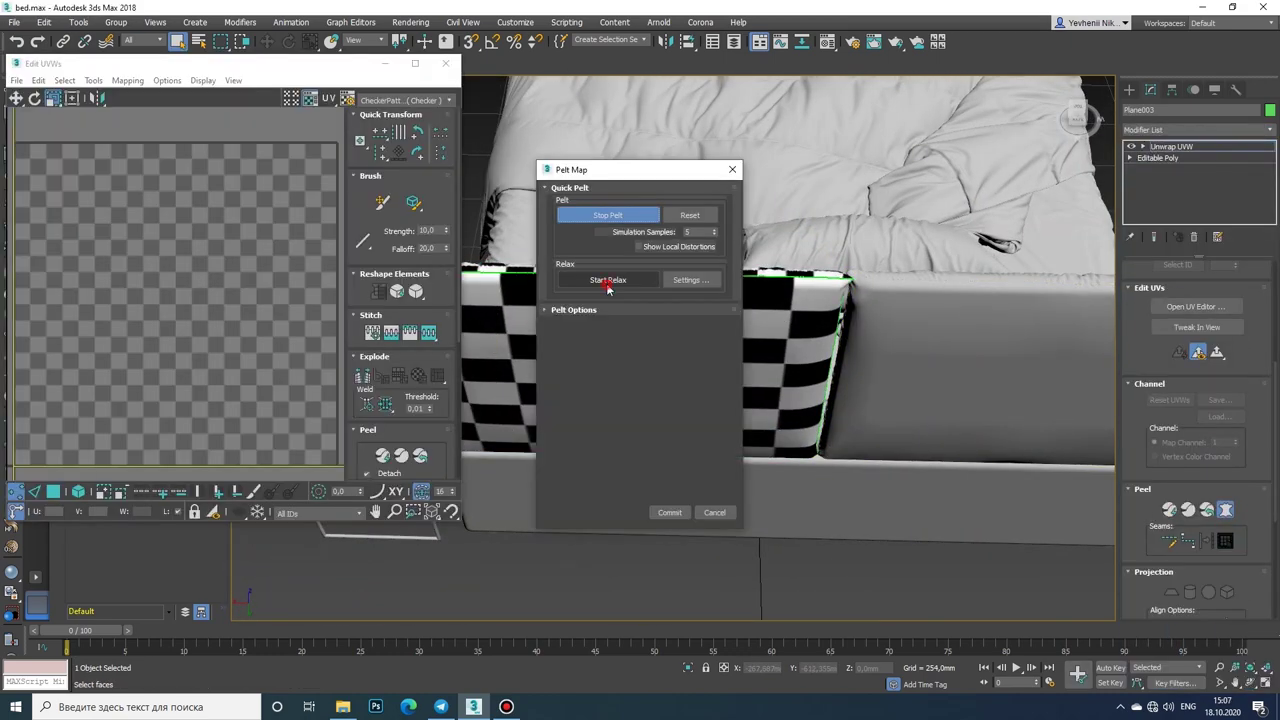
left_click(732, 169)
scroll(645, 183, "down", 5)
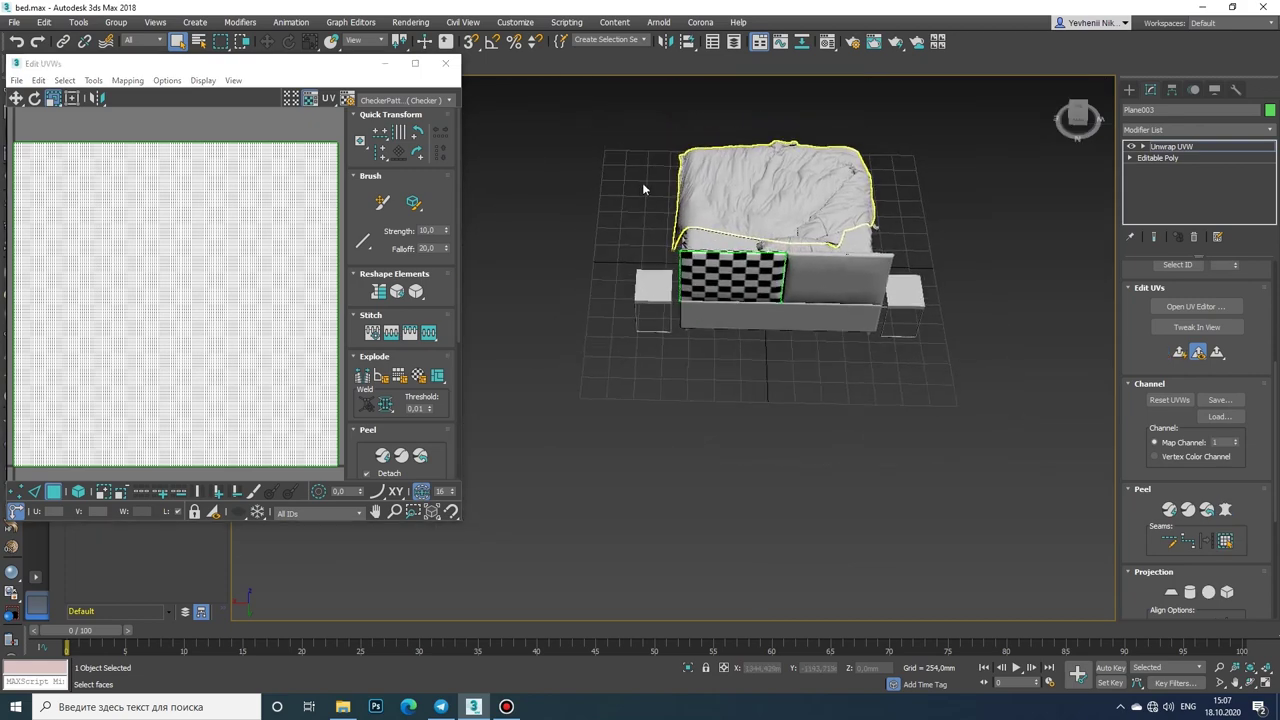
left_click(732, 275)
Step: Scale Plane003's UVs up in Edit UVWs for a finer checker
scroll(749, 262, "up", 4)
scroll(749, 262, "up", 3)
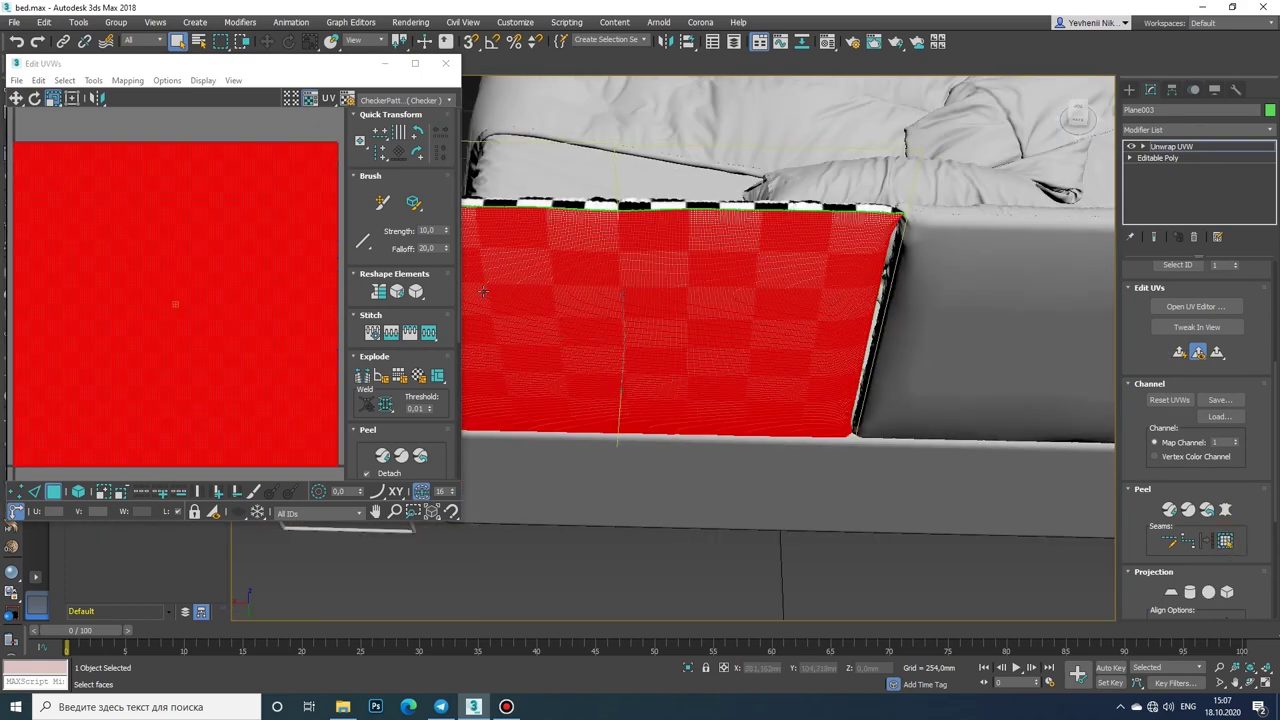
middle_click_drag(483, 291, 729, 317, "alt")
scroll(249, 134, "down", 2)
scroll(260, 209, "down", 1)
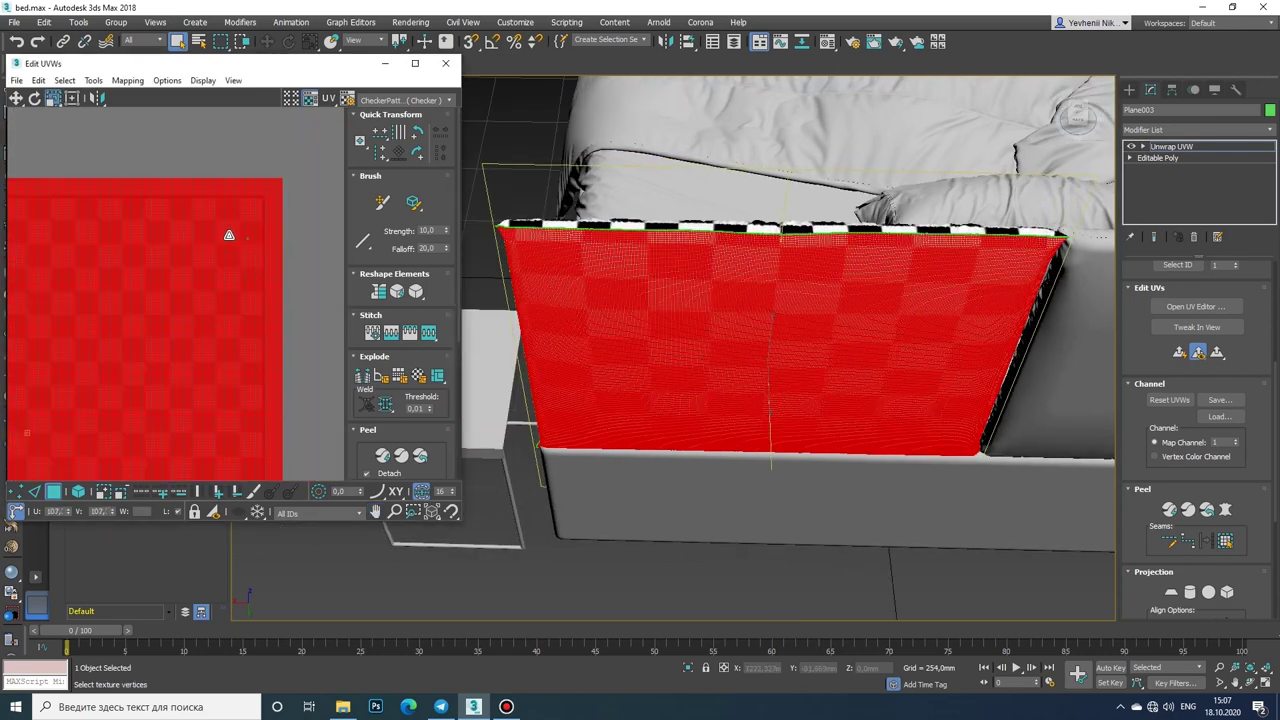
scroll(229, 235, "down", 2)
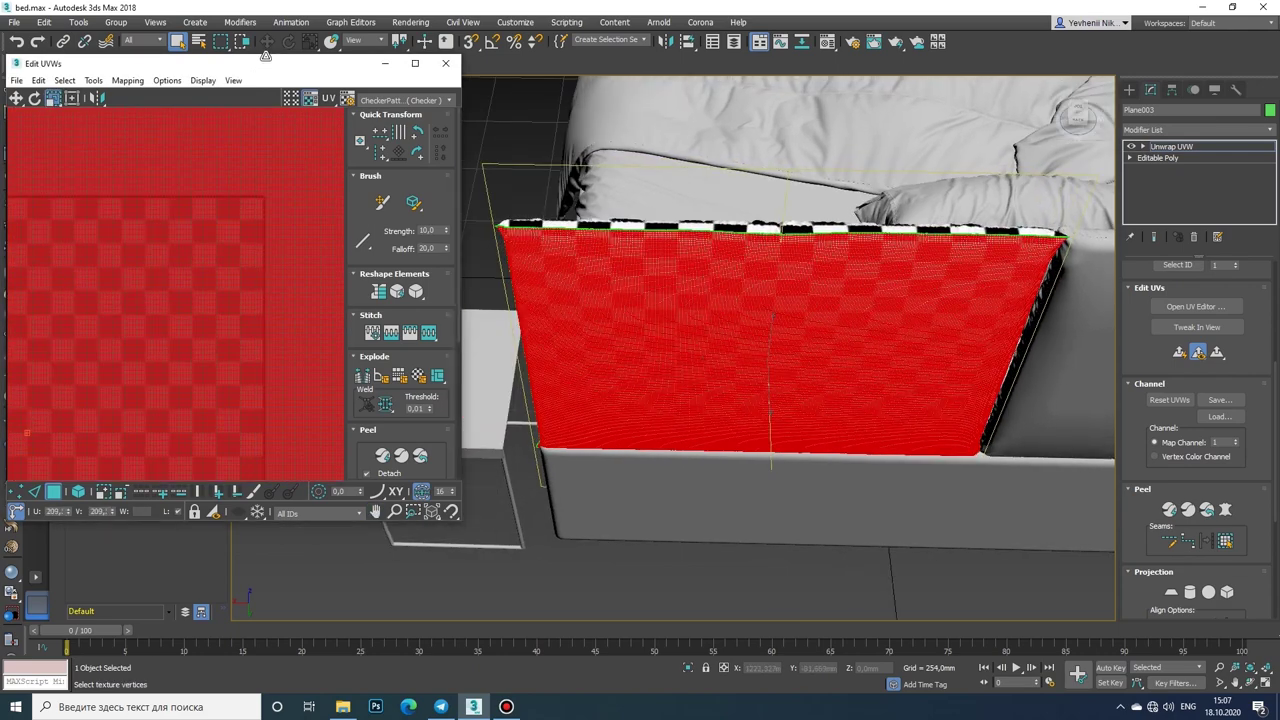
mouse_move(760, 367)
middle_mouse_down("alt")
mouse_move(800, 392)
mouse_move(771, 394)
mouse_move(840, 334)
mouse_move(800, 263)
mouse_move(687, 394)
mouse_move(723, 380)
mouse_move(583, 206)
middle_mouse_up("alt")
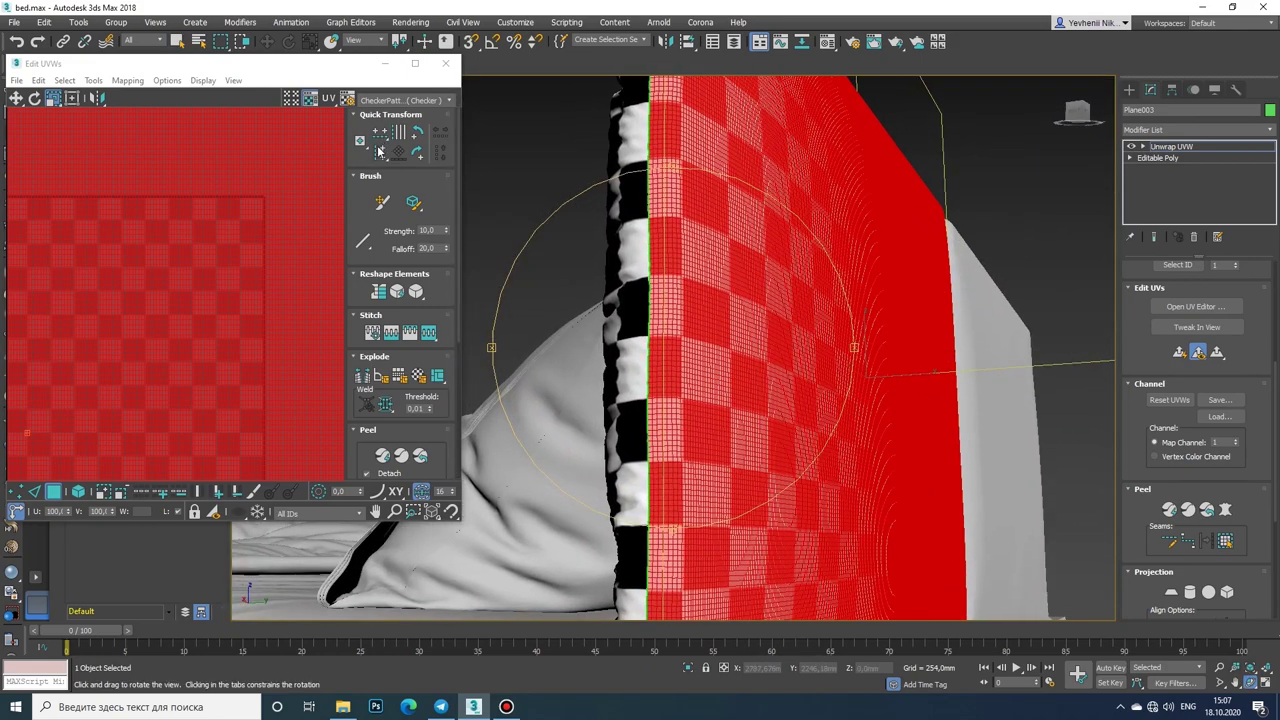
middle_click_drag(269, 233, 271, 241)
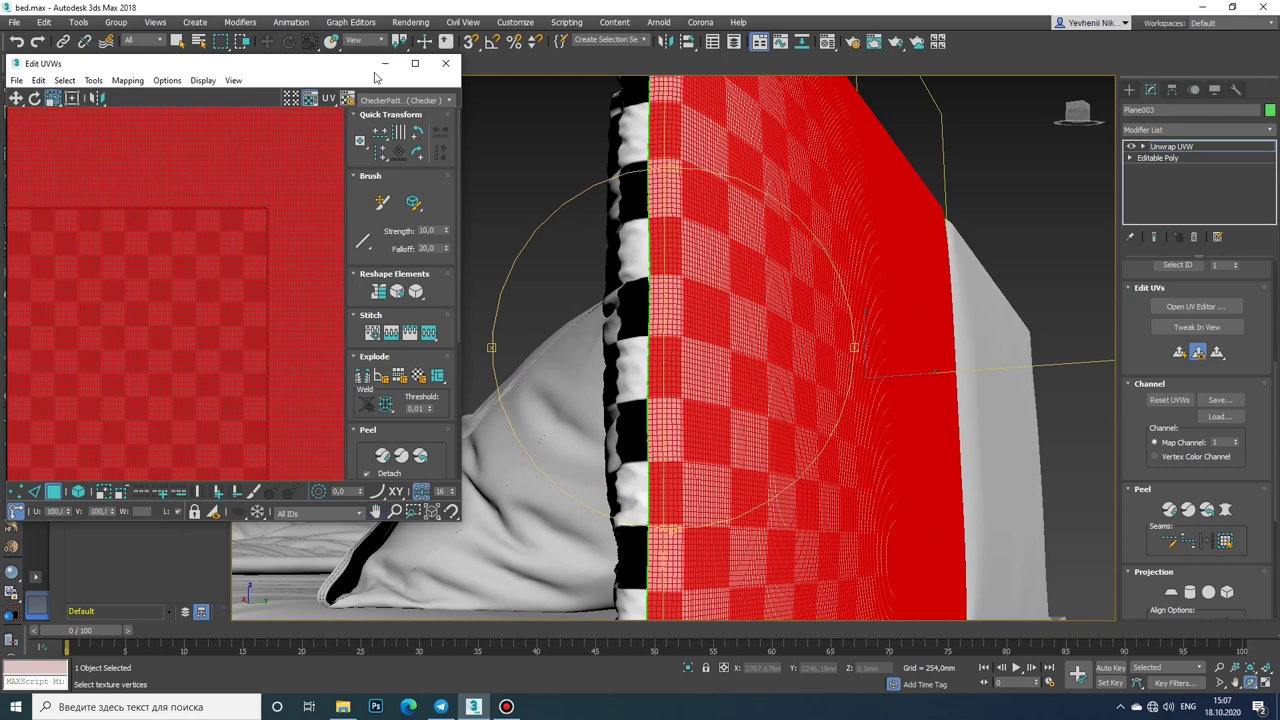
Step: Collapse Plane003 to Editable Poly
left_click(445, 64)
scroll(690, 271, "down", 10)
right_click(680, 243)
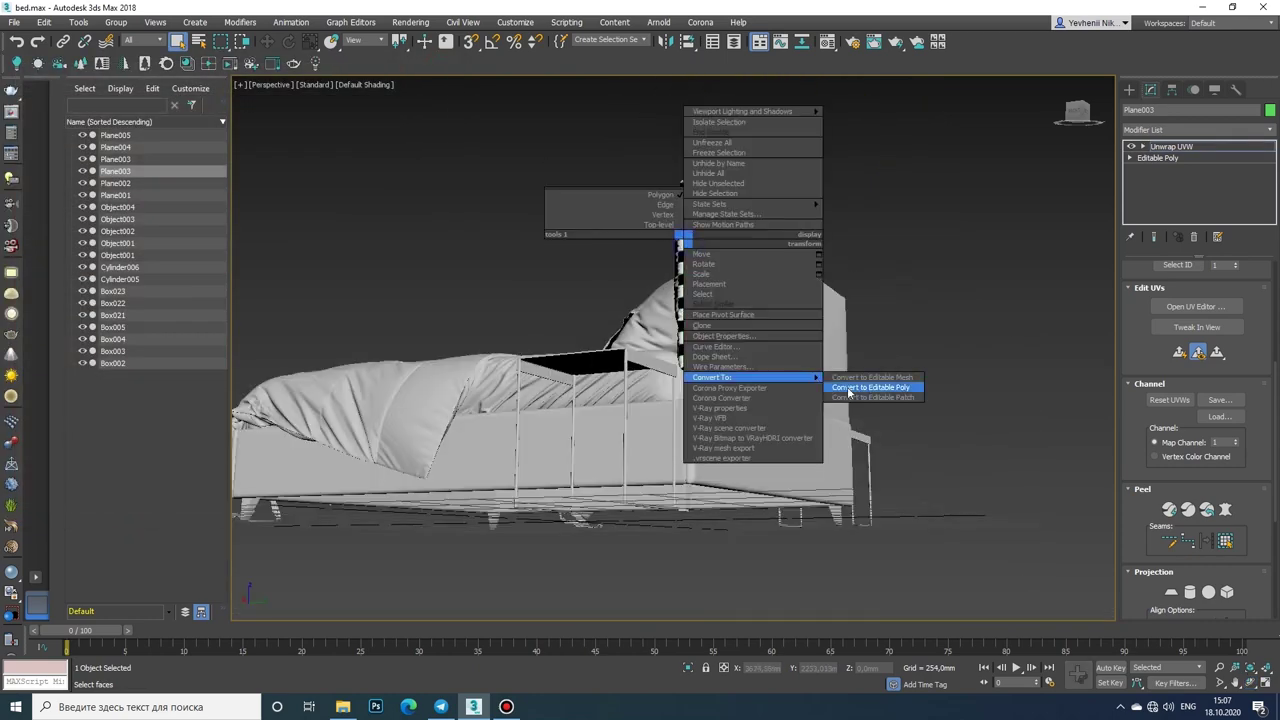
left_click(857, 380)
Step: Select the Plane002 headboard panel and assign it the checker material
key("ctrl+a")
right_click(660, 313)
mouse_move(914, 508)
middle_mouse_down("alt")
mouse_move(817, 384)
mouse_move(737, 437)
mouse_move(618, 230)
middle_mouse_up("alt")
left_click(742, 433)
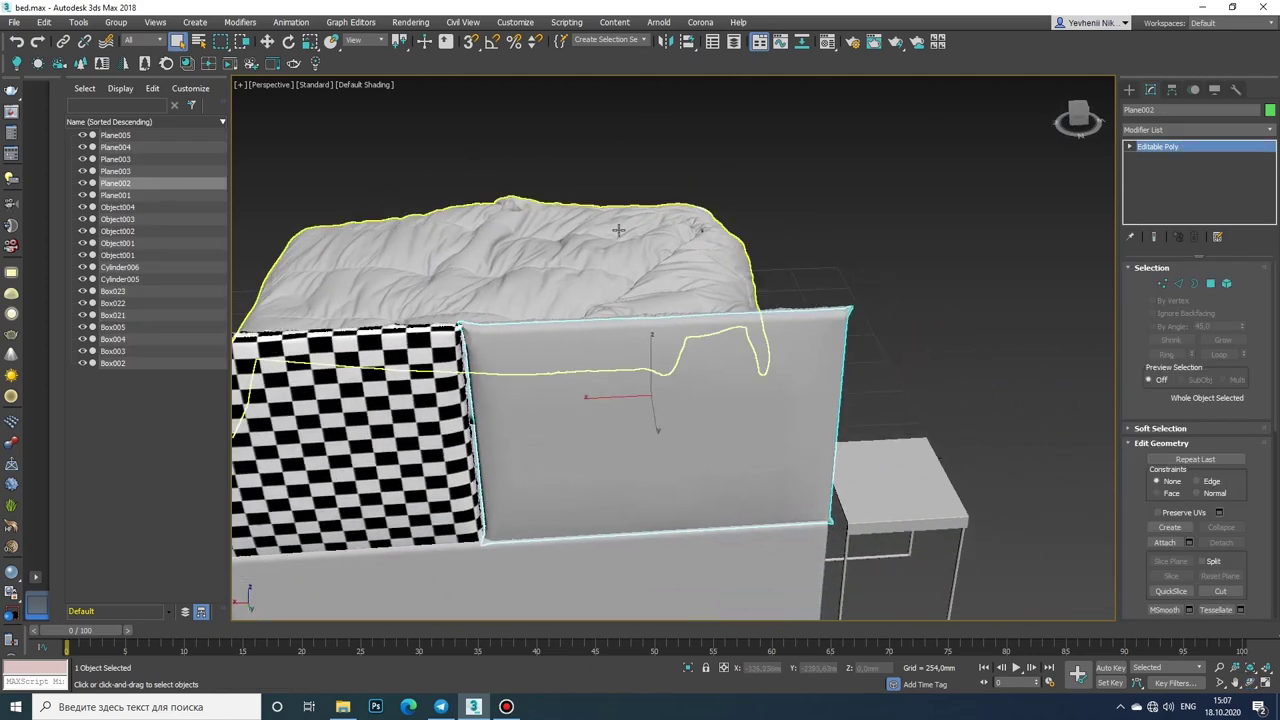
key("m")
left_click_drag(909, 217, 608, 370)
left_click(1121, 147)
Step: Select all of Plane002's polygons, add Unwrap UVW, and apply a Pelt map
left_click(1226, 283)
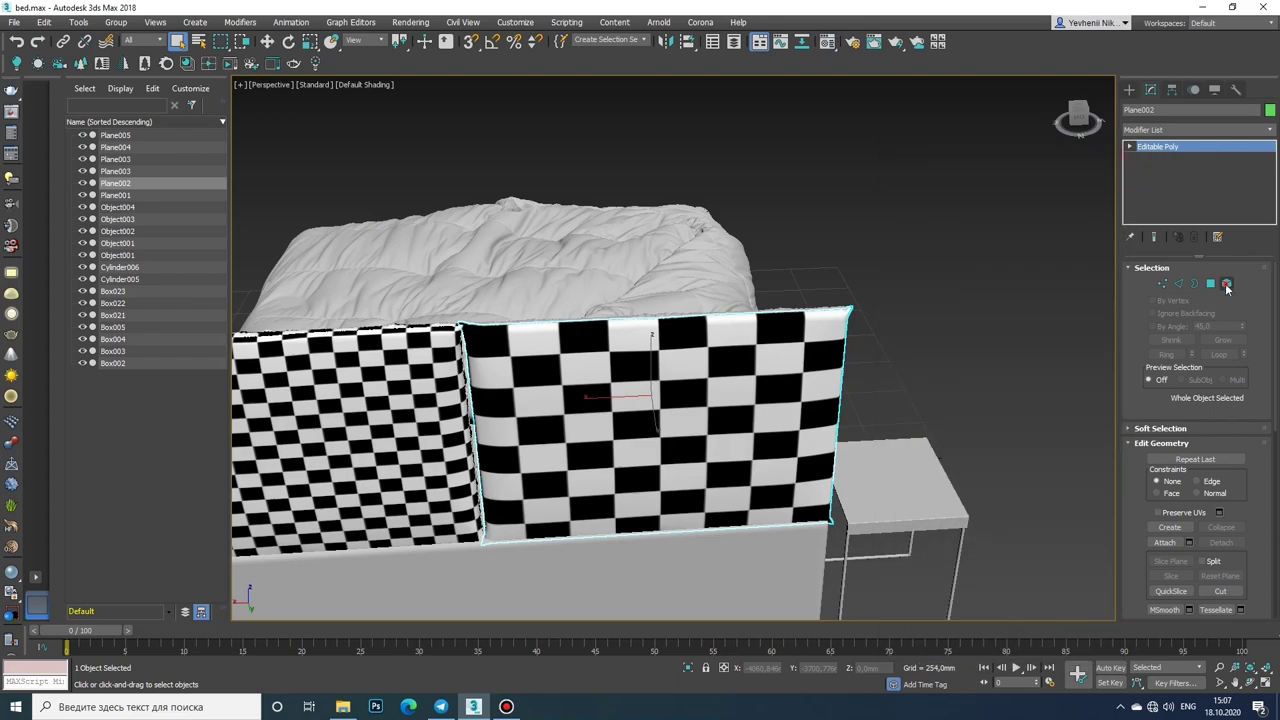
key("ctrl+a")
left_click(1197, 129)
scroll(1197, 434, "down", 10)
left_click(1197, 434)
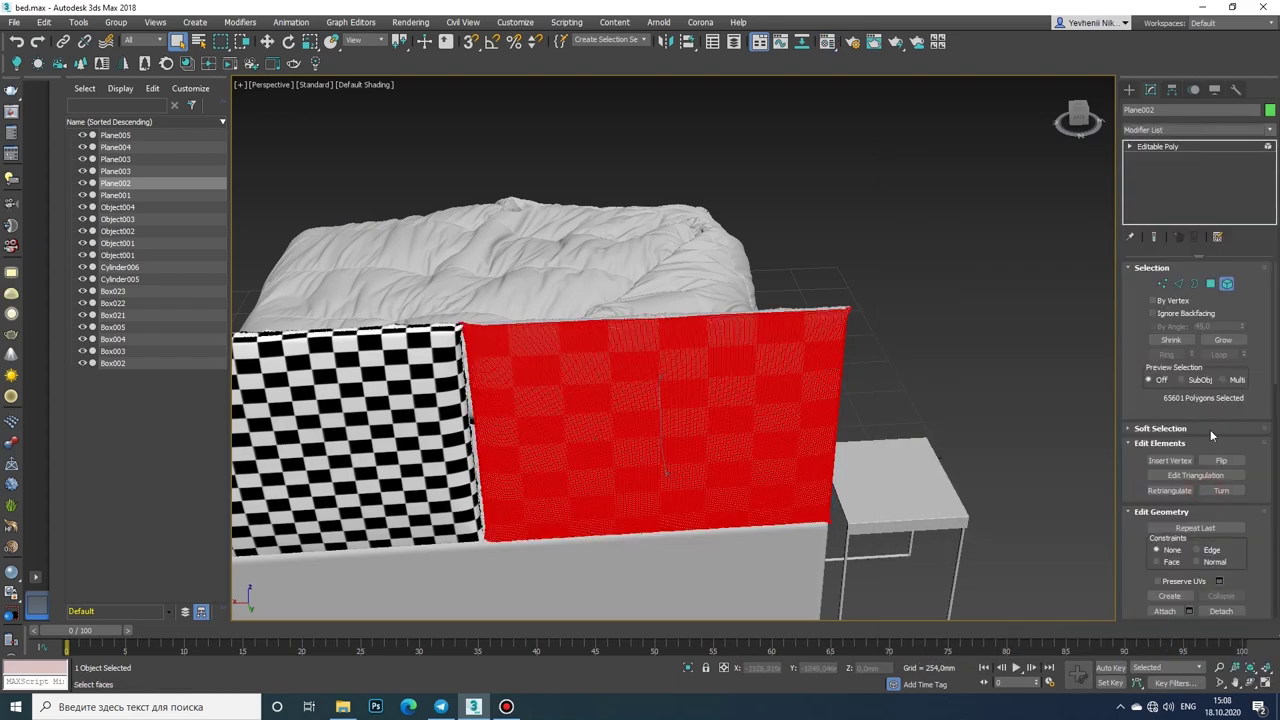
left_click(1227, 509)
left_click(714, 512)
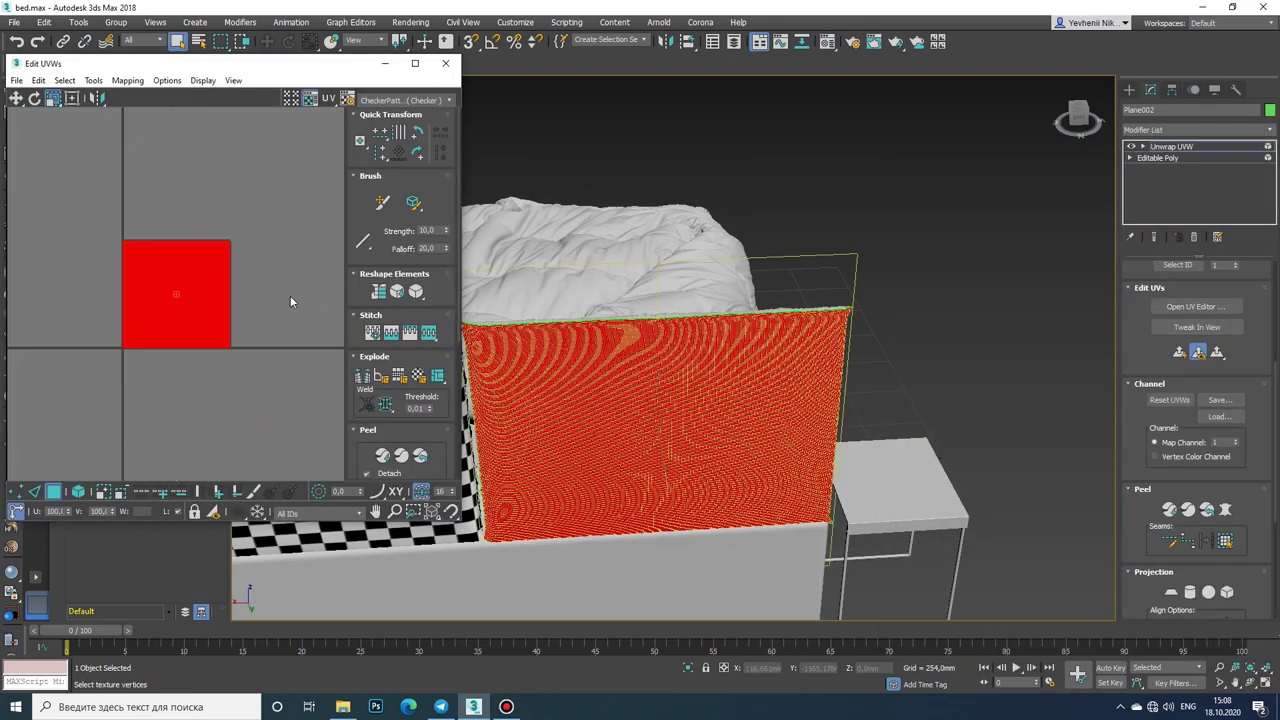
Step: Scale Plane002's UVs up in two passes for a fine, even checker
scroll(709, 343, "up", 2)
scroll(709, 343, "up", 3)
scroll(709, 343, "up", 2)
scroll(174, 266, "up", 3)
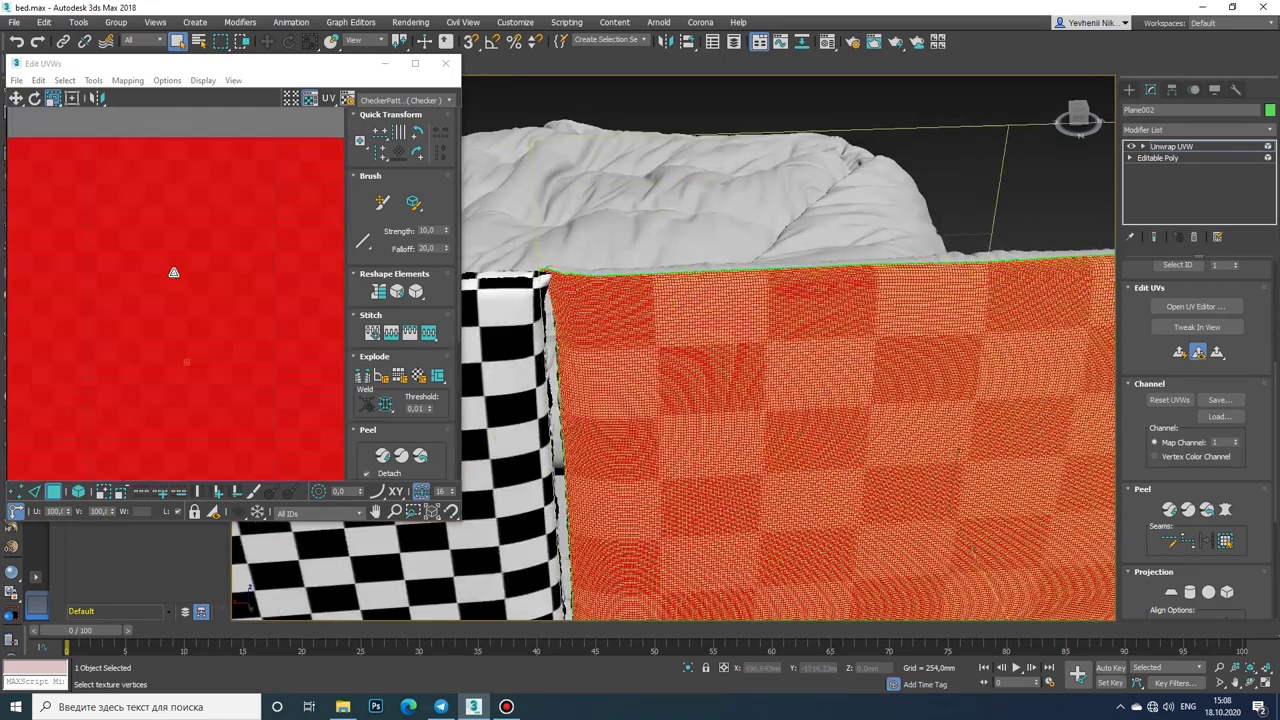
left_click_drag(174, 266, 196, 197)
scroll(249, 590, "up", 1)
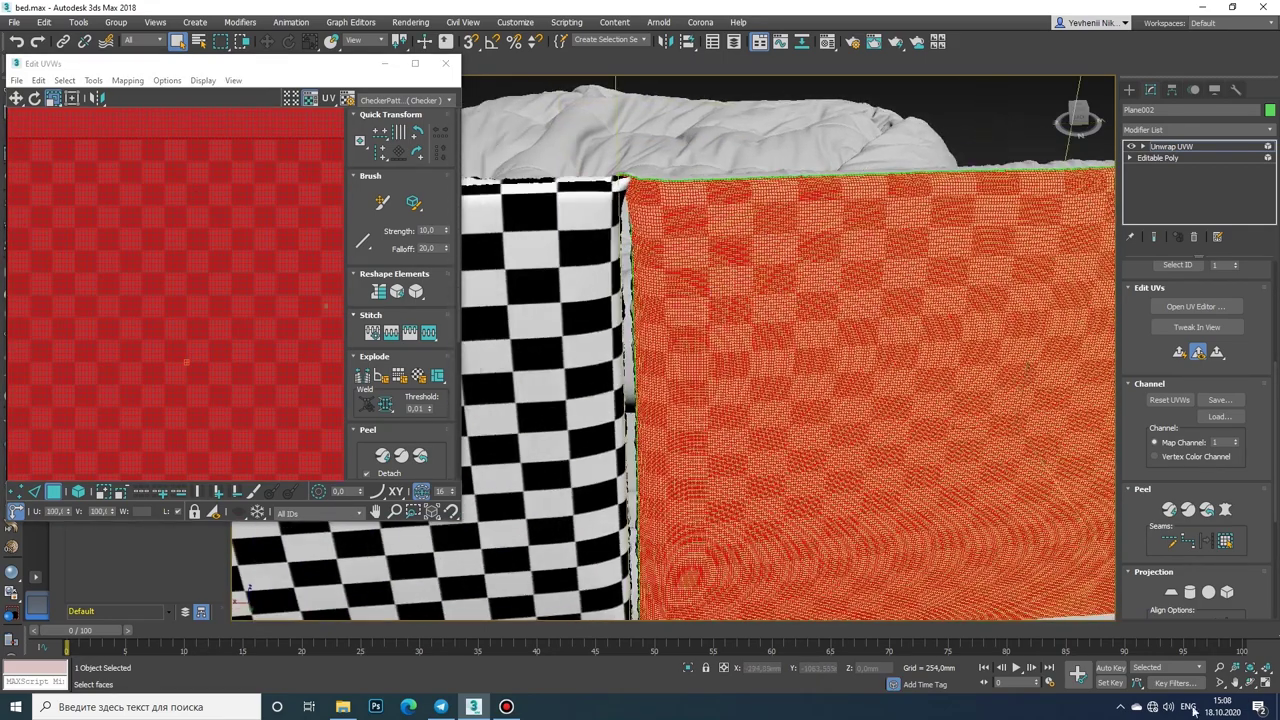
scroll(249, 590, "up", 1)
scroll(249, 590, "up", 1)
scroll(249, 590, "up", 1)
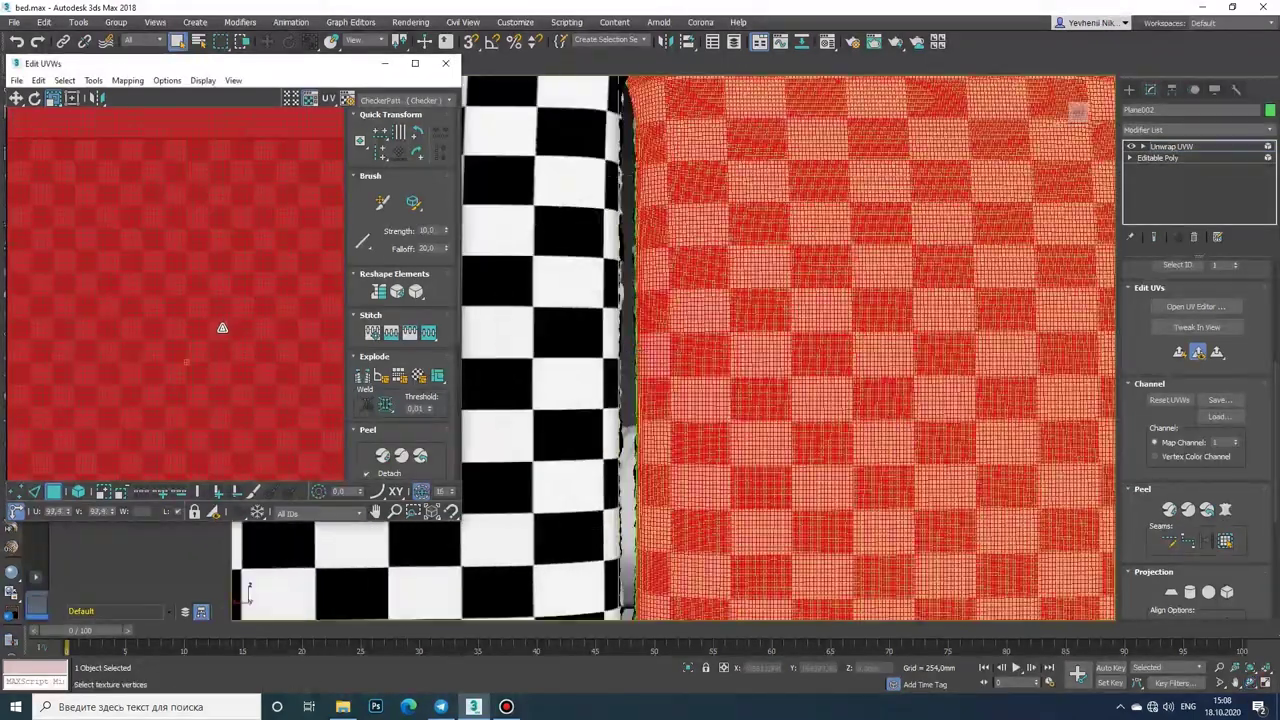
left_click_drag(220, 329, 220, 343)
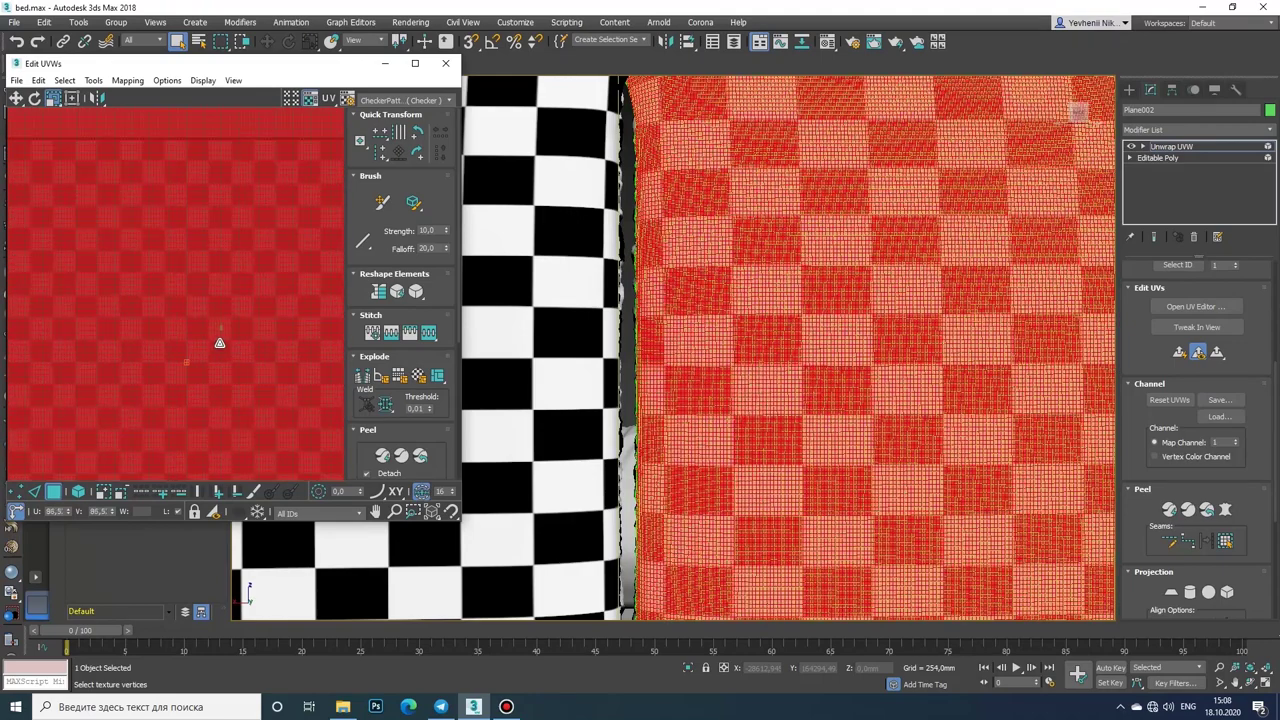
scroll(715, 376, "down", 4)
Step: Collapse Plane002's Unwrap UVW into Editable Poly
left_click(445, 63)
right_click(760, 280)
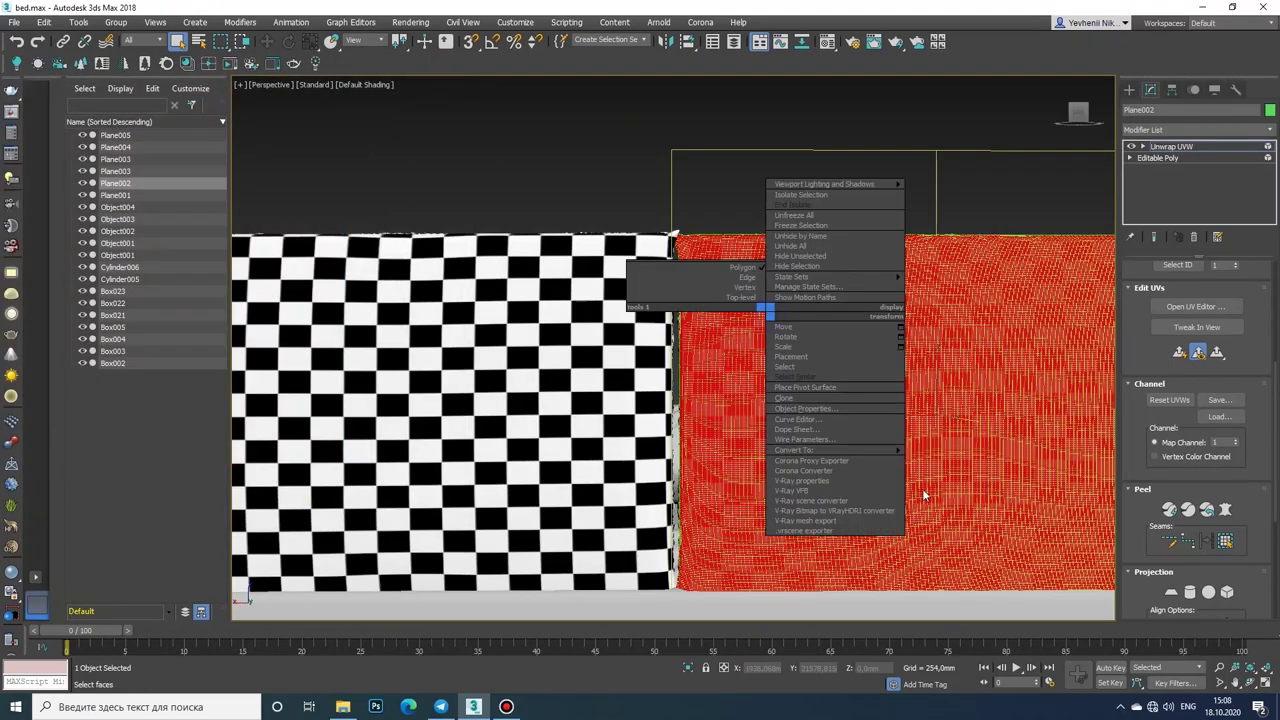
left_click(922, 488)
scroll(850, 415, "down", 3)
scroll(828, 415, "down", 3)
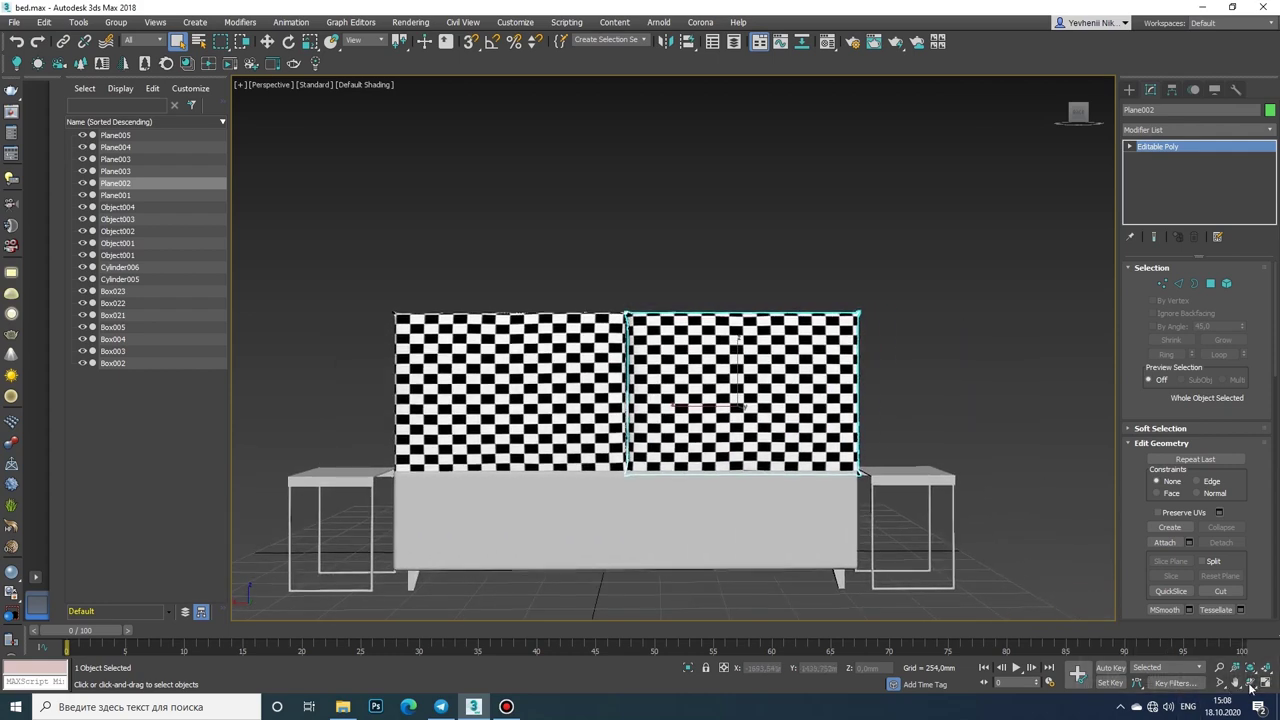
Step: Assign the checker material to the left headboard panel Object004
left_click_drag(770, 375, 534, 416)
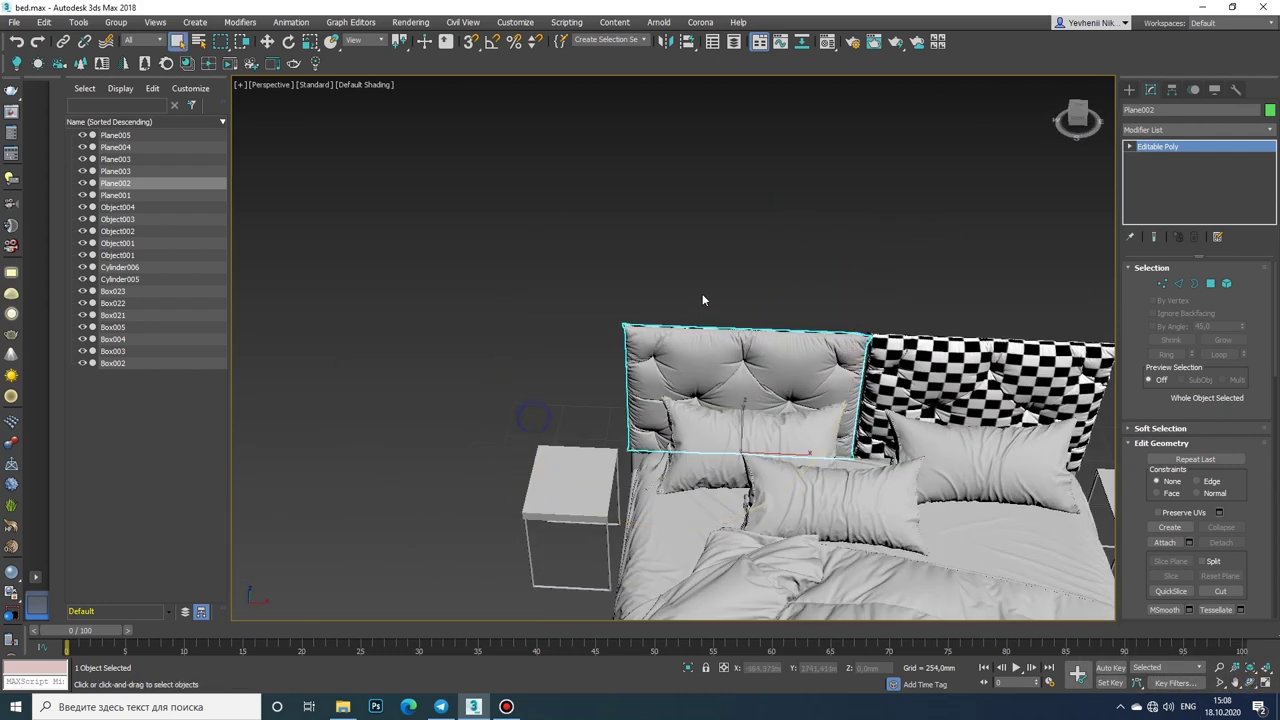
left_click_drag(703, 300, 600, 310)
scroll(600, 400, "up", 3)
left_click(828, 41)
left_click_drag(903, 195, 676, 312)
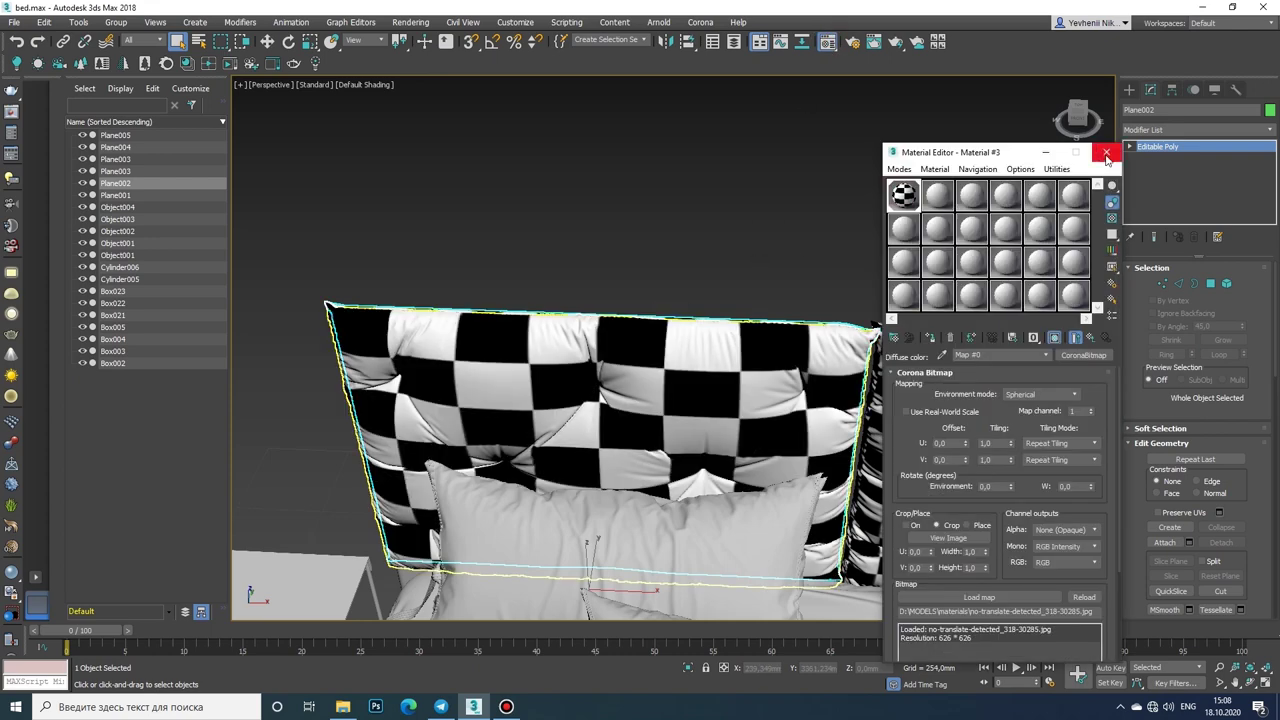
left_click(1106, 154)
Step: Select all of the panel's polygons, add Unwrap UVW, and apply a Pelt map
key("4")
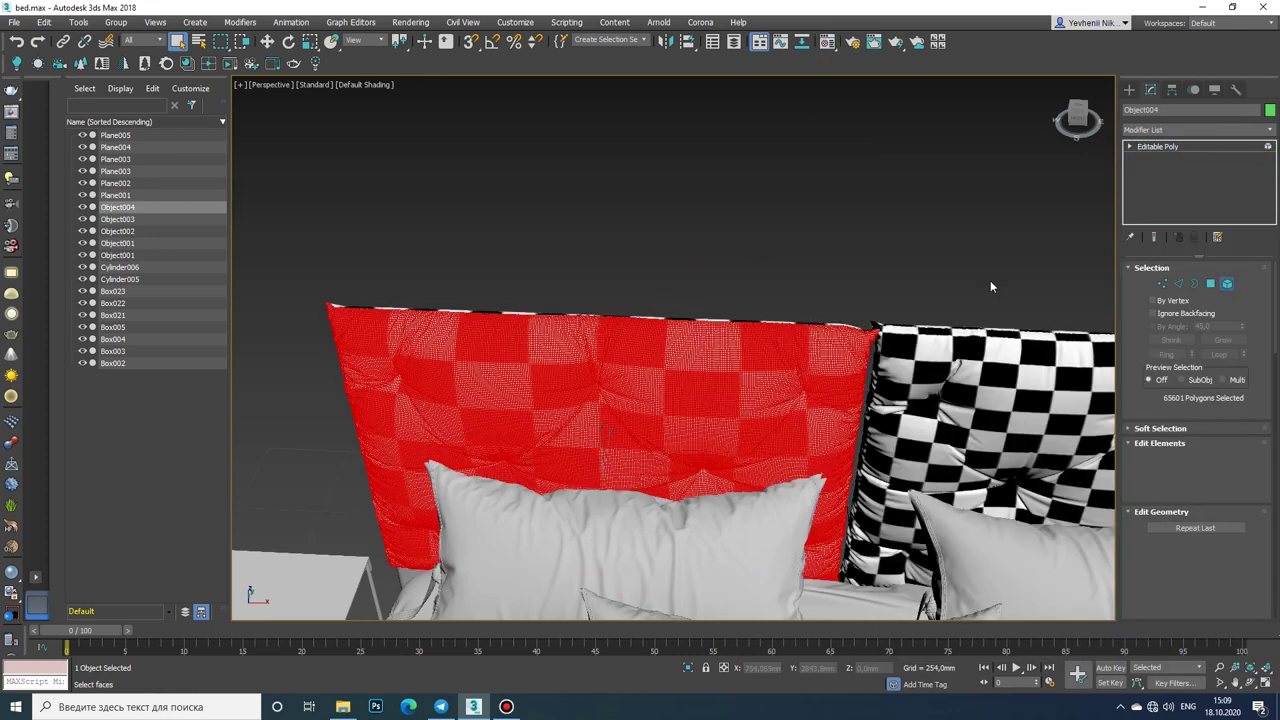
left_click(1197, 129)
scroll(1212, 476, "down", 10)
left_click(1160, 494)
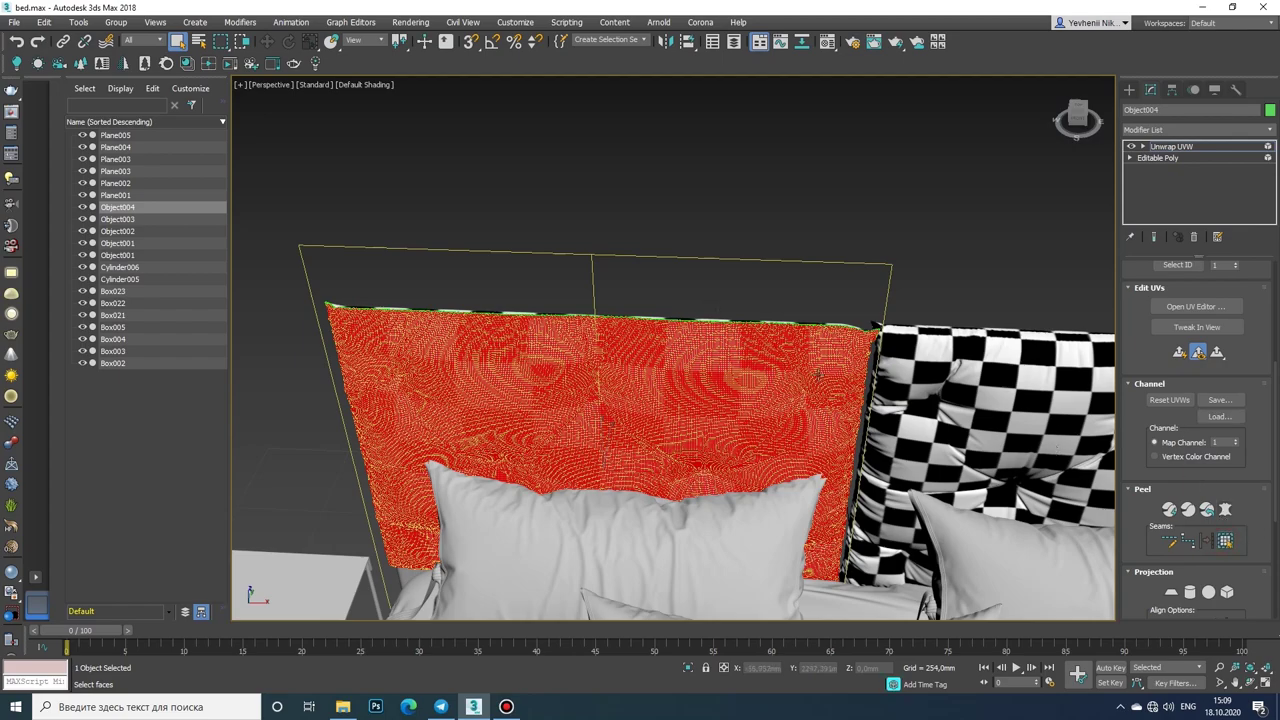
scroll(818, 375, "up", 3)
middle_click_drag(818, 375, 733, 375)
left_click(1225, 509)
left_click(707, 508)
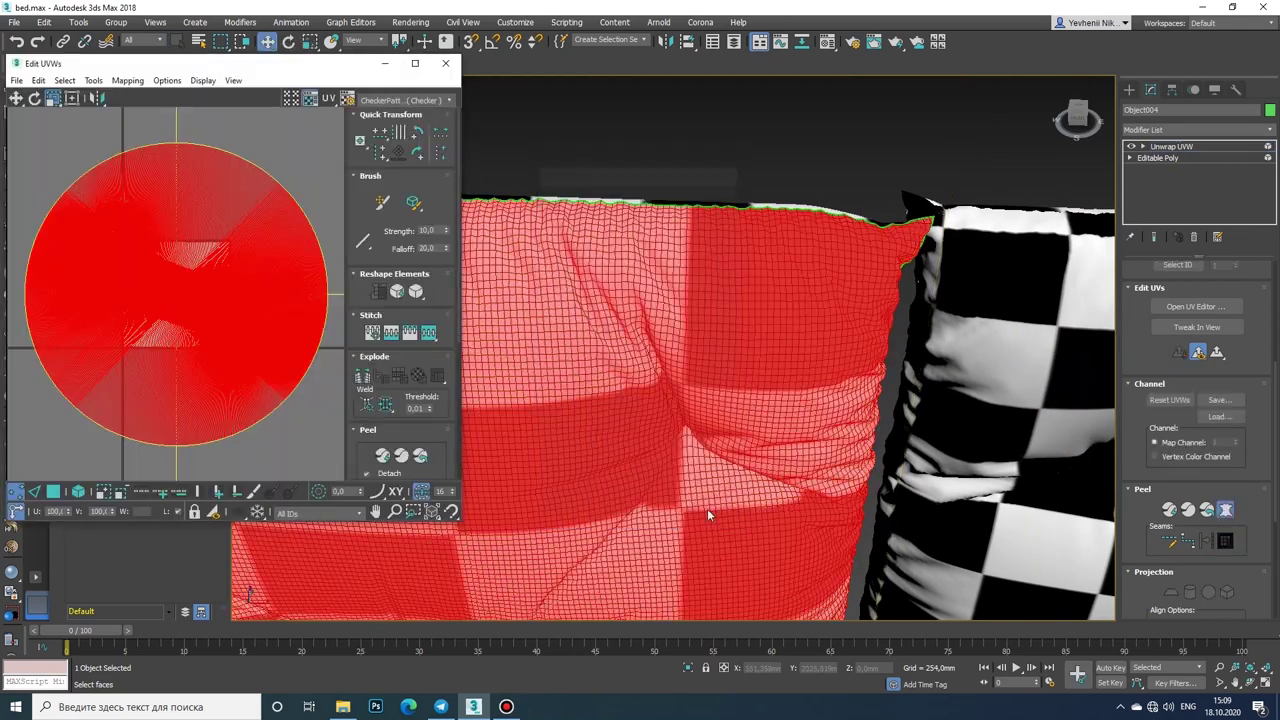
Step: Scale the UVs up to match the checker size and collapse to Editable Poly
scroll(155, 250, "up", 5)
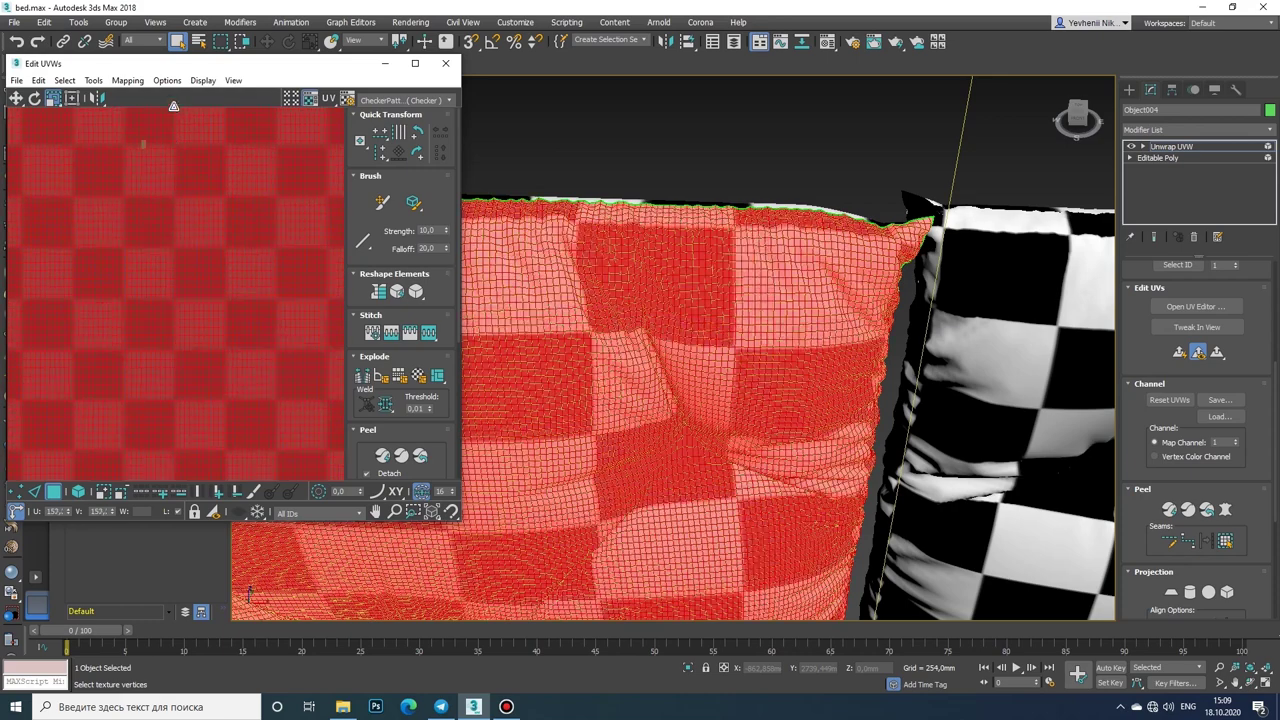
mouse_move(173, 106)
left_mouse_down()
mouse_move(215, 3)
mouse_move(198, 181)
left_mouse_up()
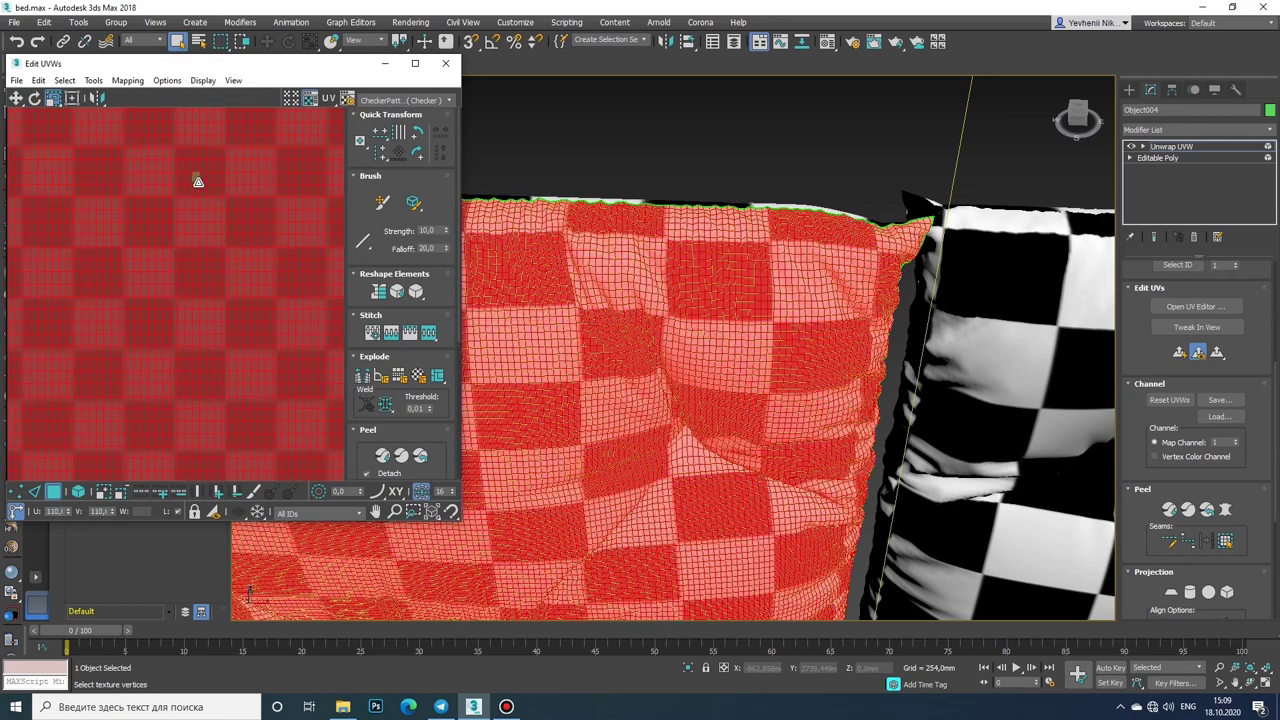
left_click(445, 63)
right_click(529, 243)
left_click(700, 390)
Step: Orbit around the finished headboard, select the blanket, and switch to four viewports
scroll(632, 248, "down", 5)
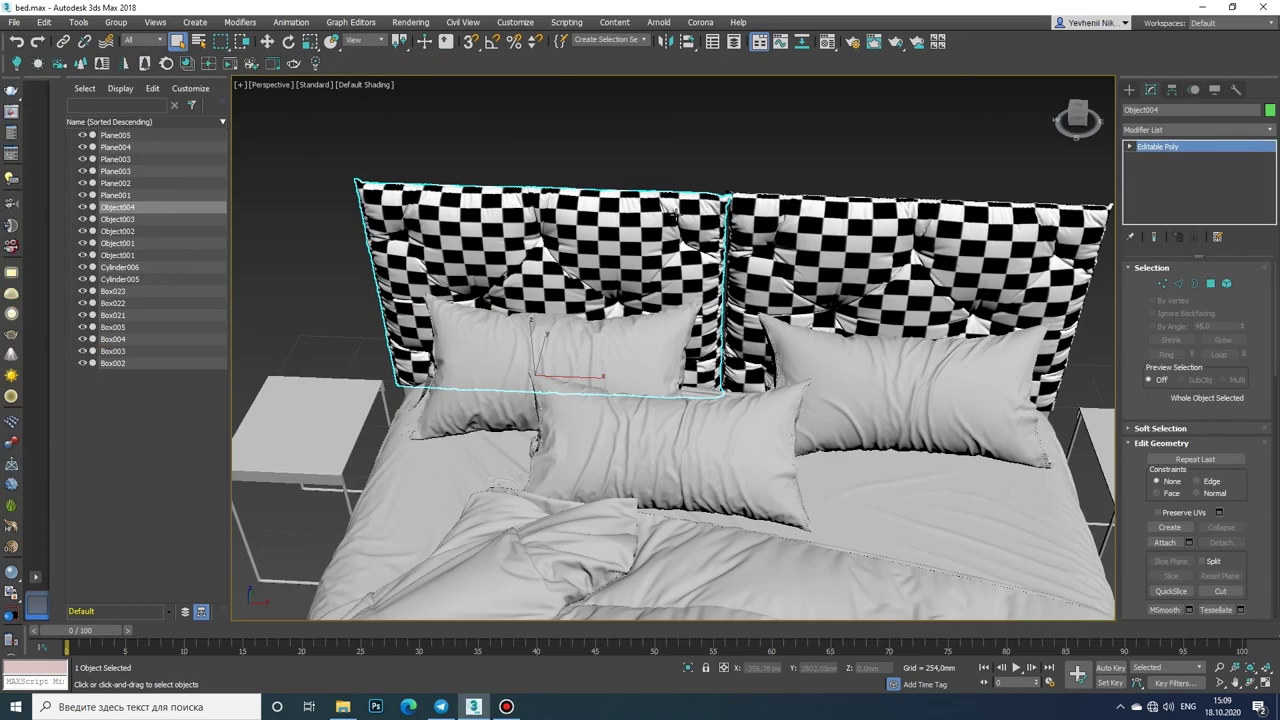
scroll(632, 248, "down", 1)
left_click_drag(752, 407, 773, 358)
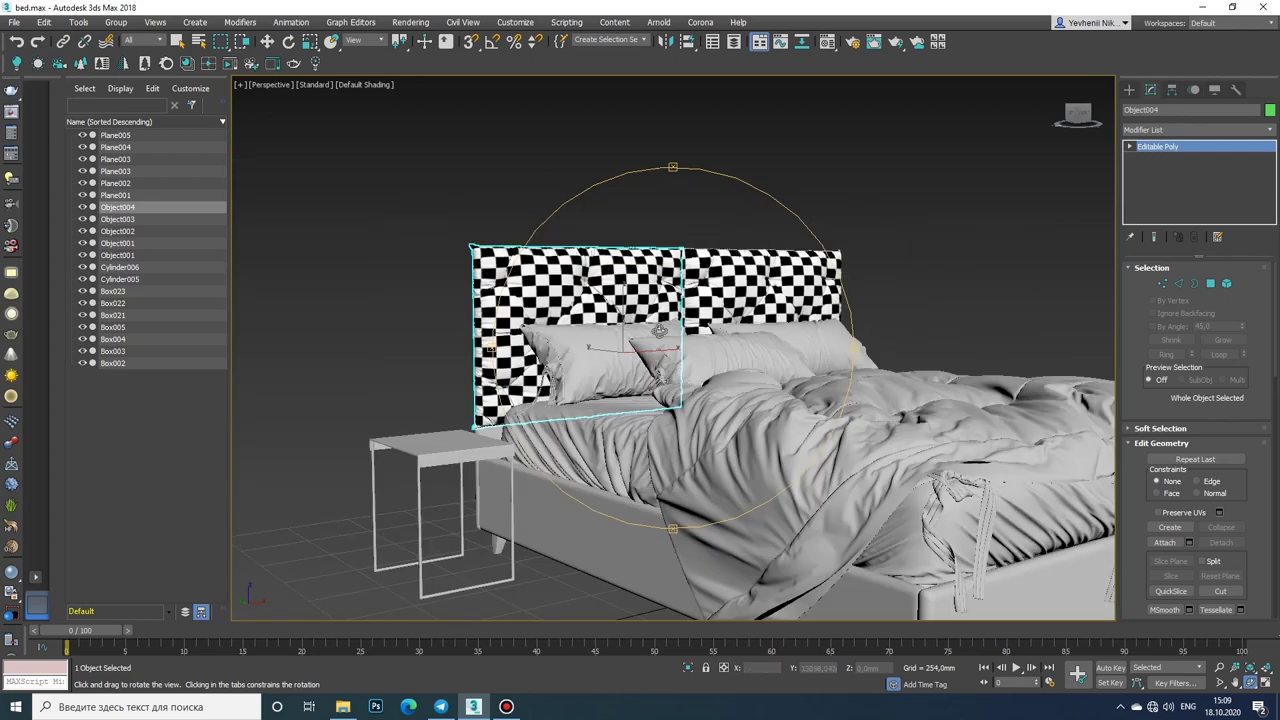
mouse_move(773, 358)
left_mouse_down()
mouse_move(762, 317)
mouse_move(965, 190)
mouse_move(1000, 200)
left_mouse_up()
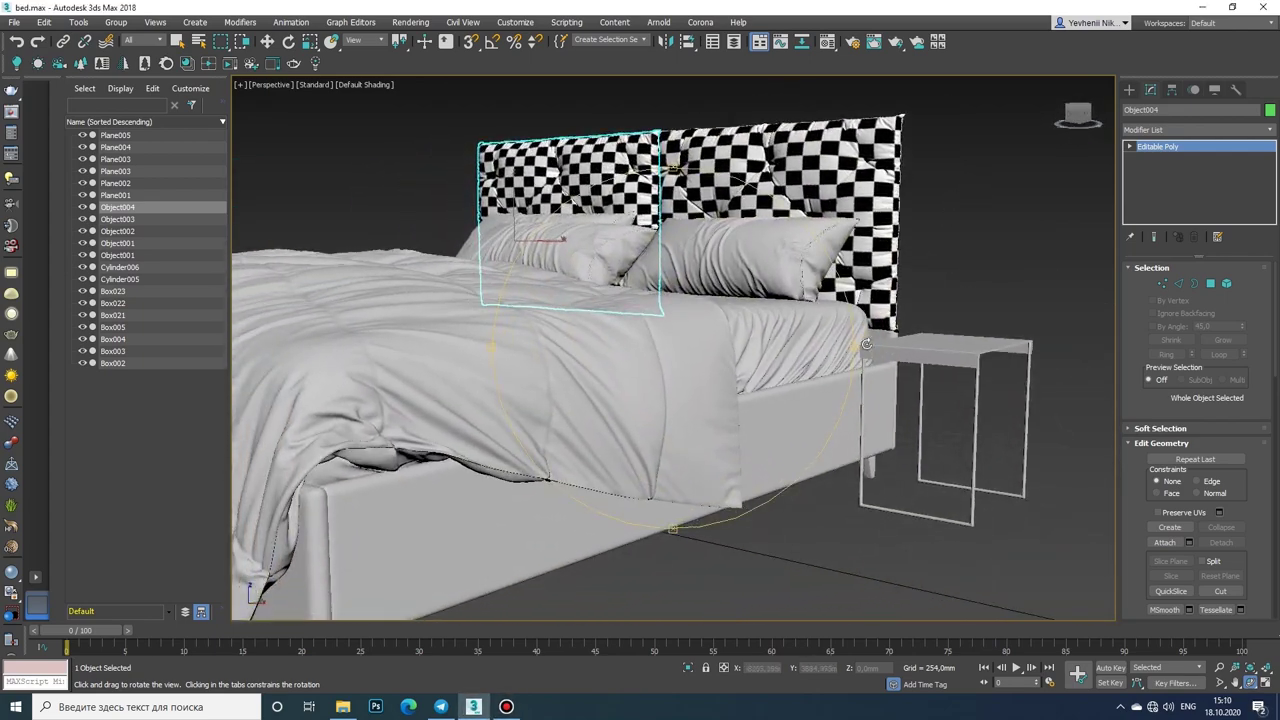
key("Escape")
left_click(571, 457)
key("alt+w")
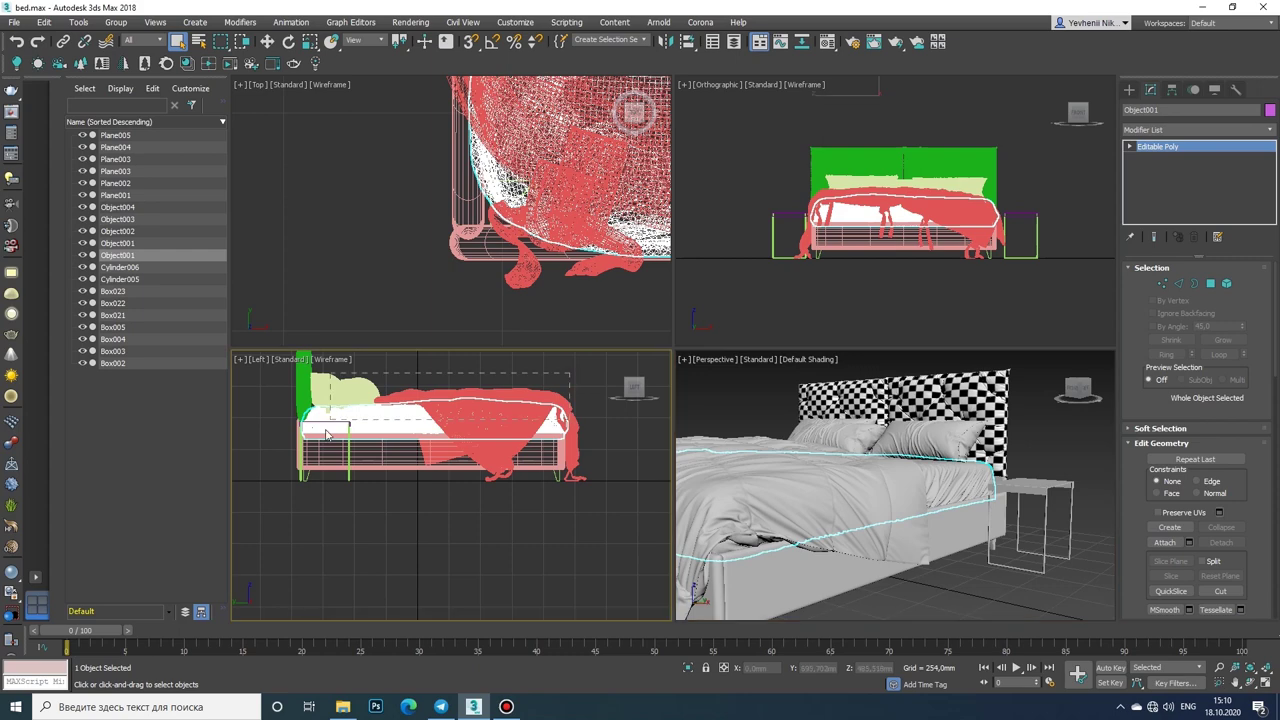
Step: Hide the blanket, pillows and nightstands, then select the bed's front rail
left_click(327, 433, "ctrl")
key("alt+h")
left_click(500, 445)
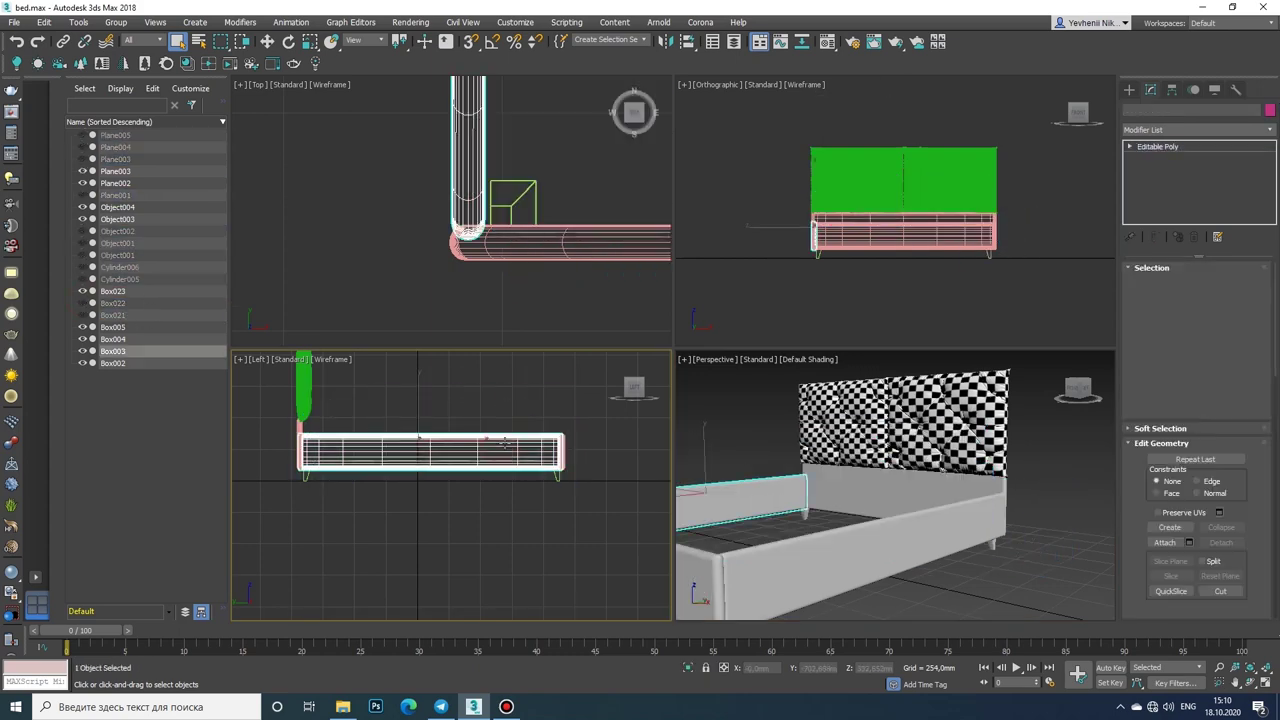
Step: Maximize the Perspective view and assign the checker material to the front rail
left_click(1250, 680)
scroll(757, 451, "down", 5)
mouse_move(757, 451)
left_mouse_down()
mouse_move(691, 395)
mouse_move(628, 398)
left_mouse_up()
scroll(691, 395, "up", 5)
right_click(628, 398)
left_click(827, 41)
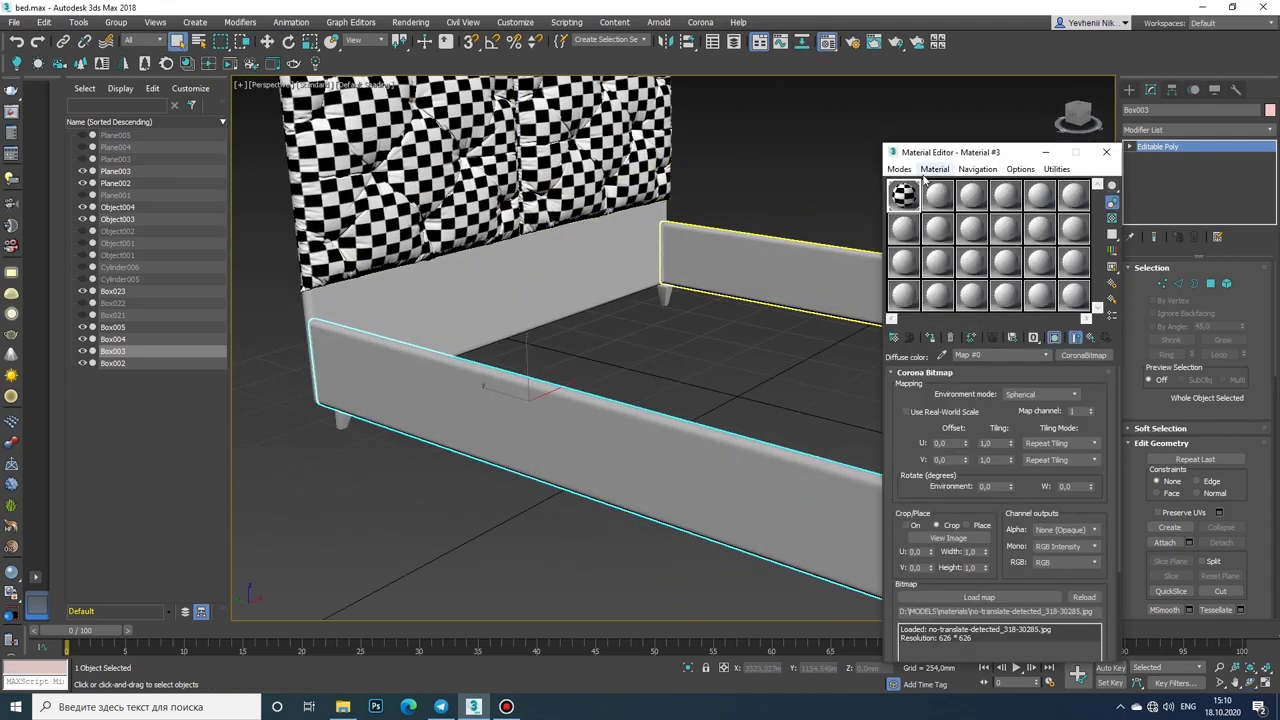
left_click(1106, 157)
scroll(672, 350, "down", 1)
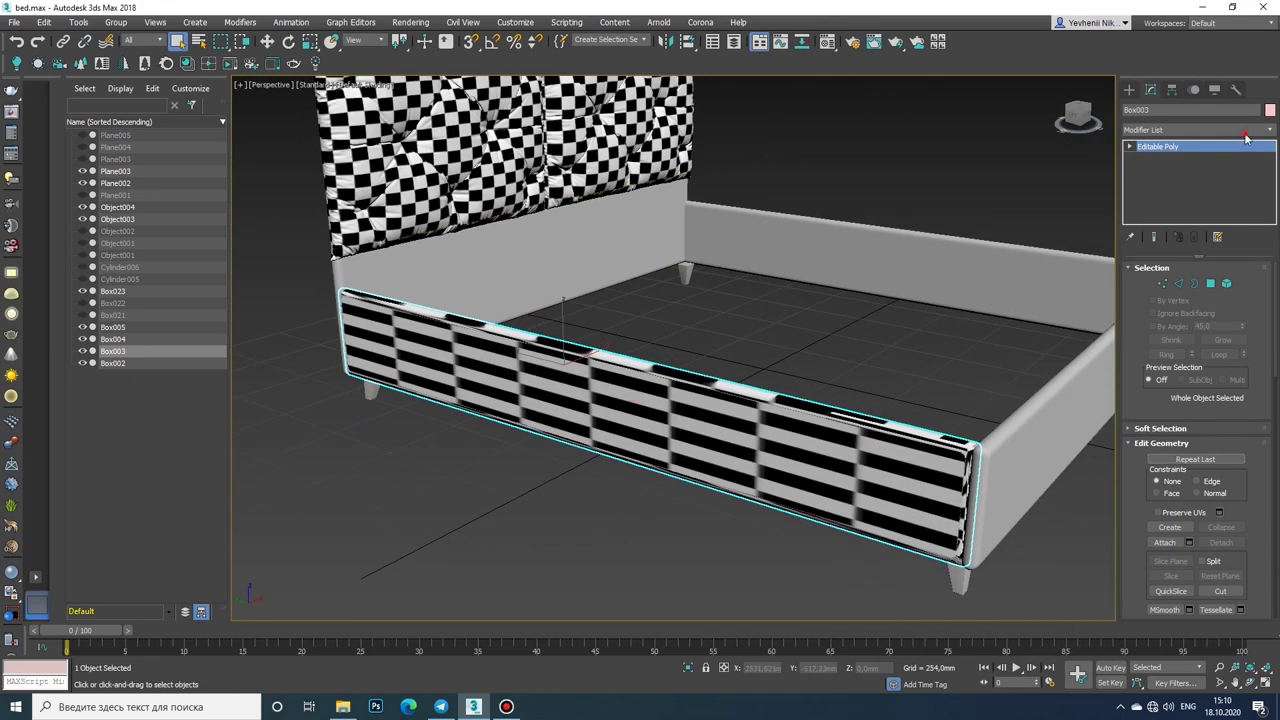
Step: Add a Box-projection UVW Map to the front rail, first entering 1000 length and width
left_click(1245, 131)
left_click(1212, 550)
left_click(1176, 346)
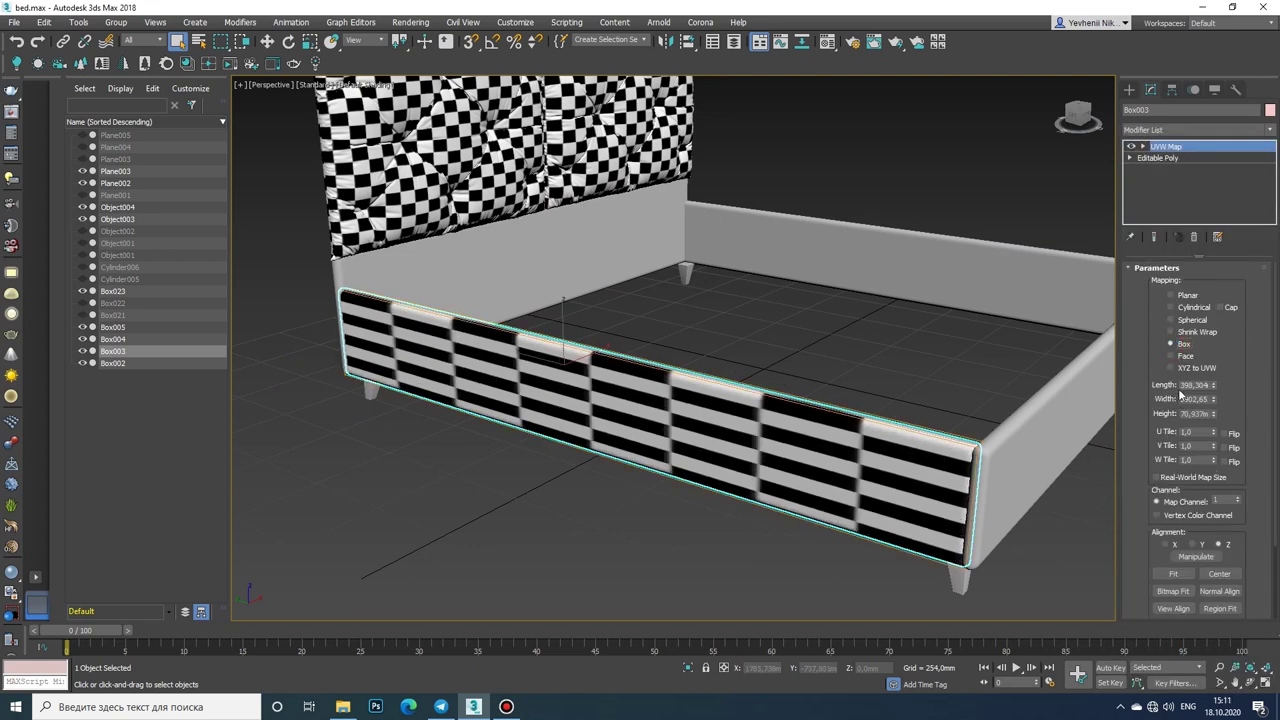
type("1000")
key("Tab")
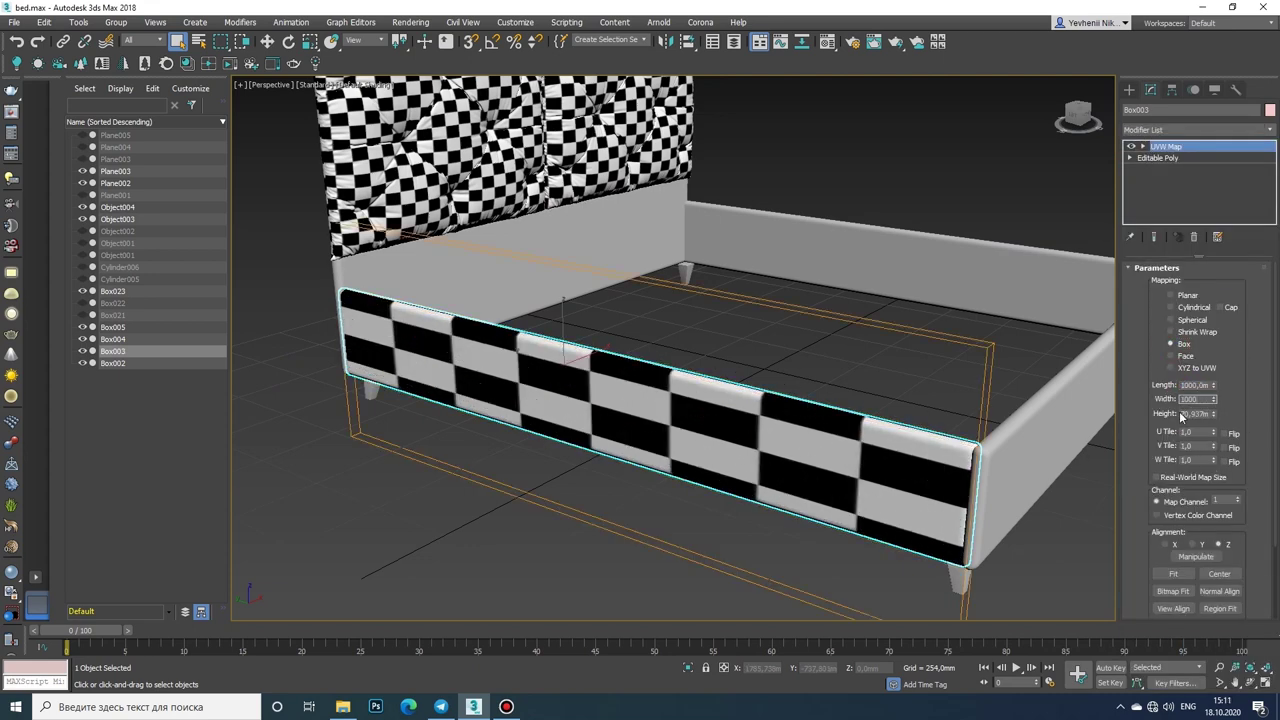
key("Tab")
type("0")
key("Return")
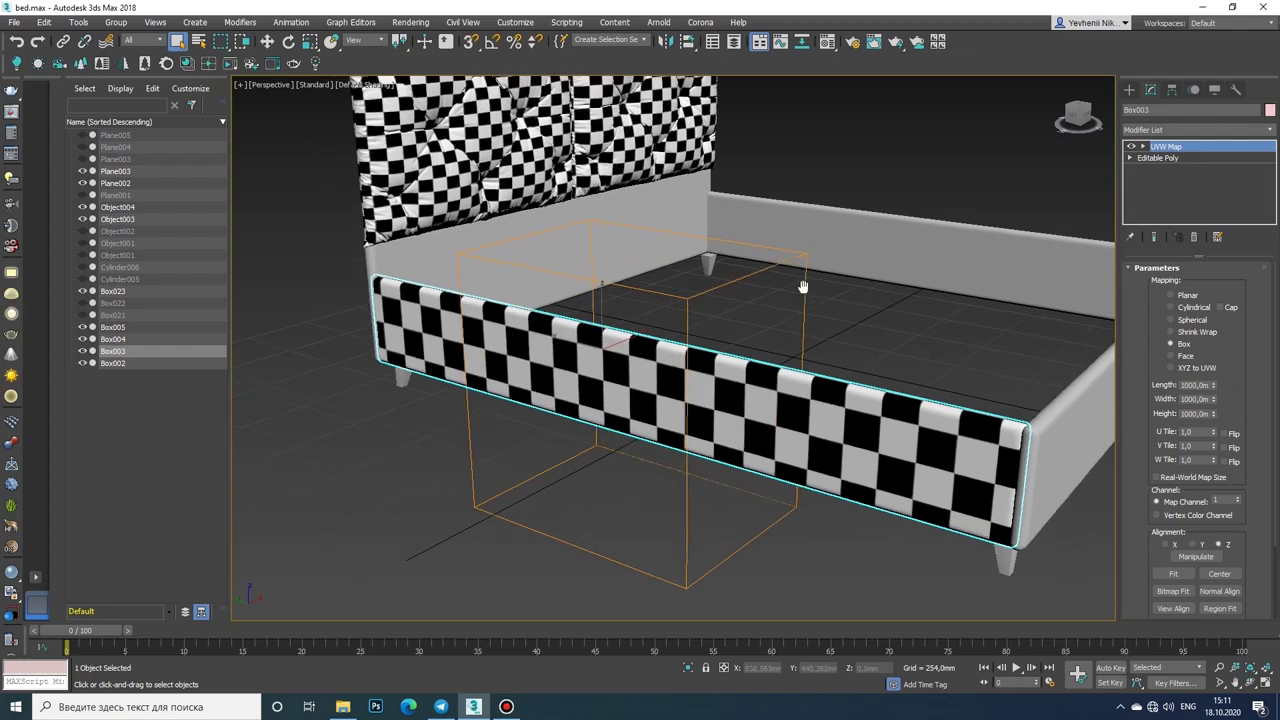
Step: Change the box map's length and width to 500 mm for even checker squares
middle_click_drag(803, 361, 729, 394, "alt")
key("ctrl+r")
mouse_move(729, 394)
left_mouse_down()
mouse_move(648, 412)
mouse_move(766, 374)
mouse_move(725, 386)
left_mouse_up()
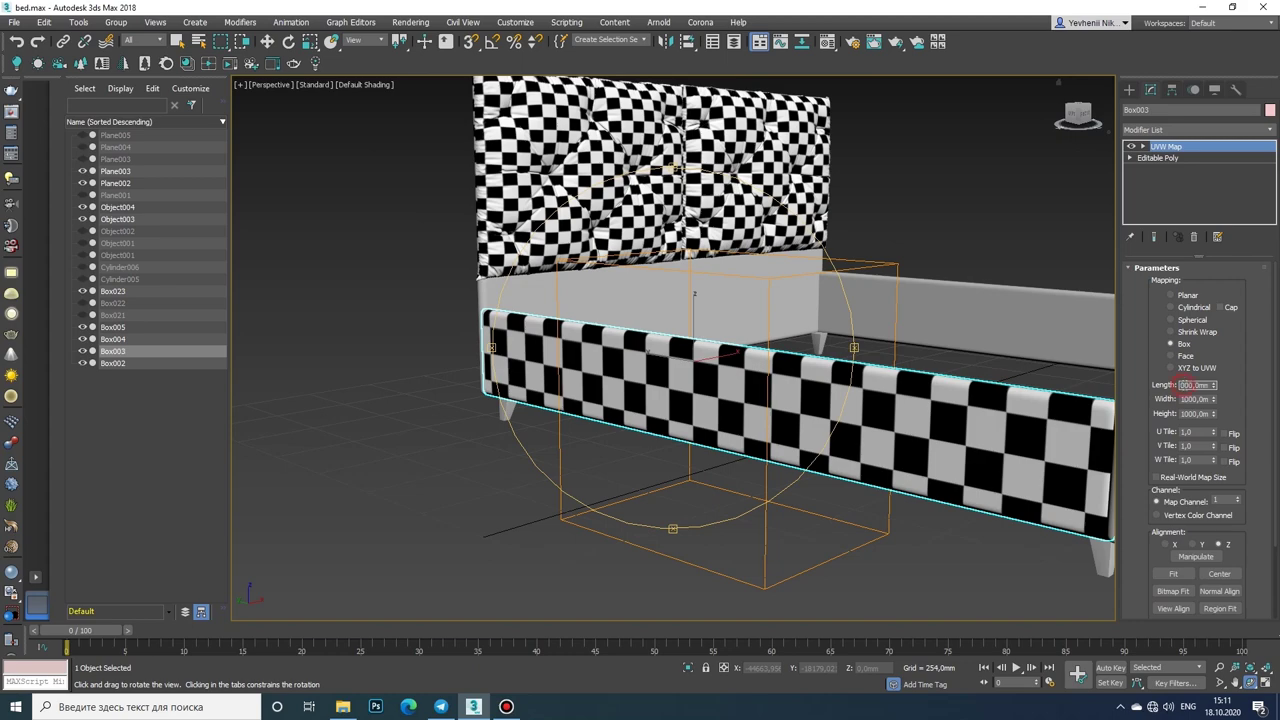
key("Tab")
type("500")
key("Tab")
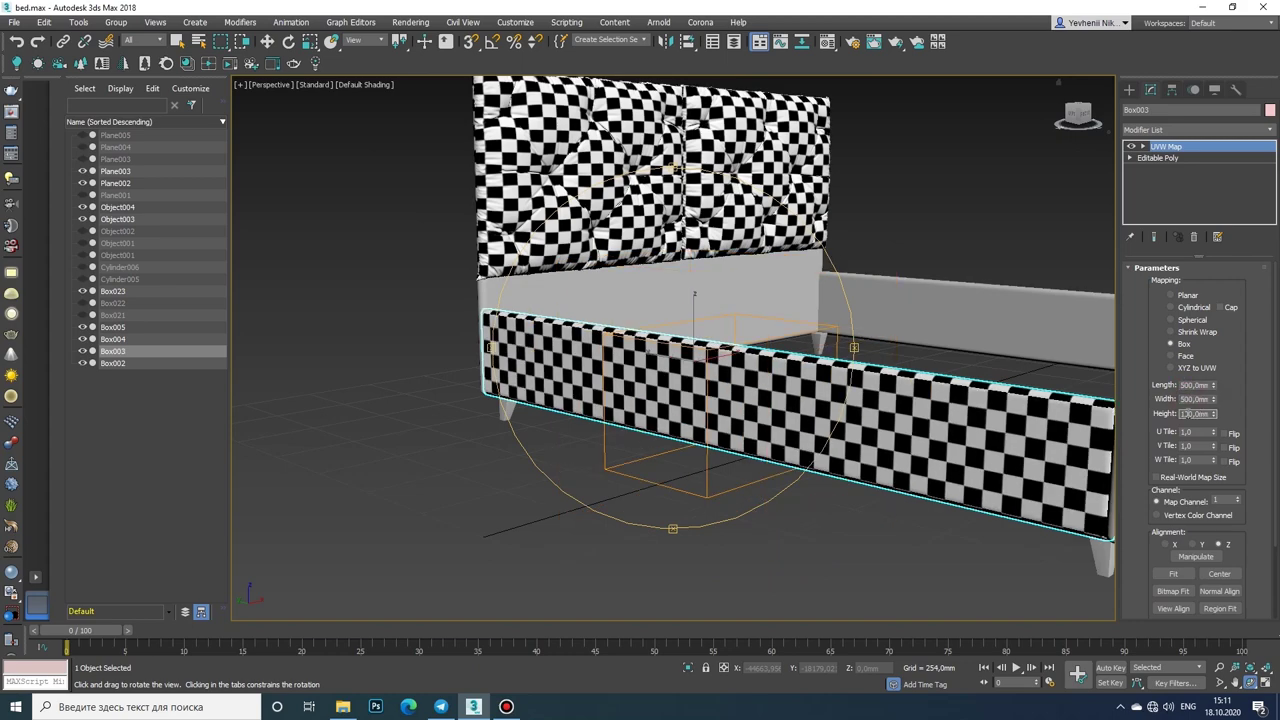
Step: Collapse the rail's box mapping into Editable Poly and orbit to face the headboard
left_click_drag(700, 380, 770, 370)
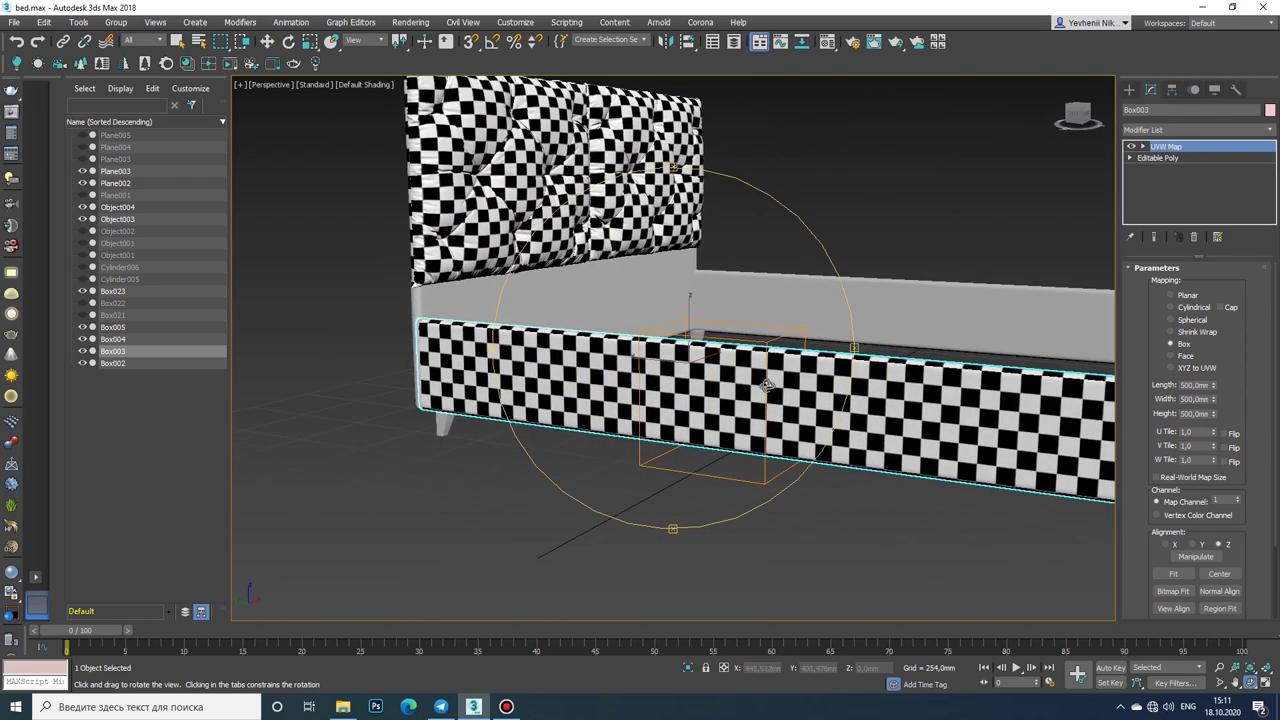
right_click(770, 370)
left_click(950, 522)
mouse_move(950, 522)
middle_mouse_down("alt")
mouse_move(881, 374)
mouse_move(1054, 490)
middle_mouse_up("alt")
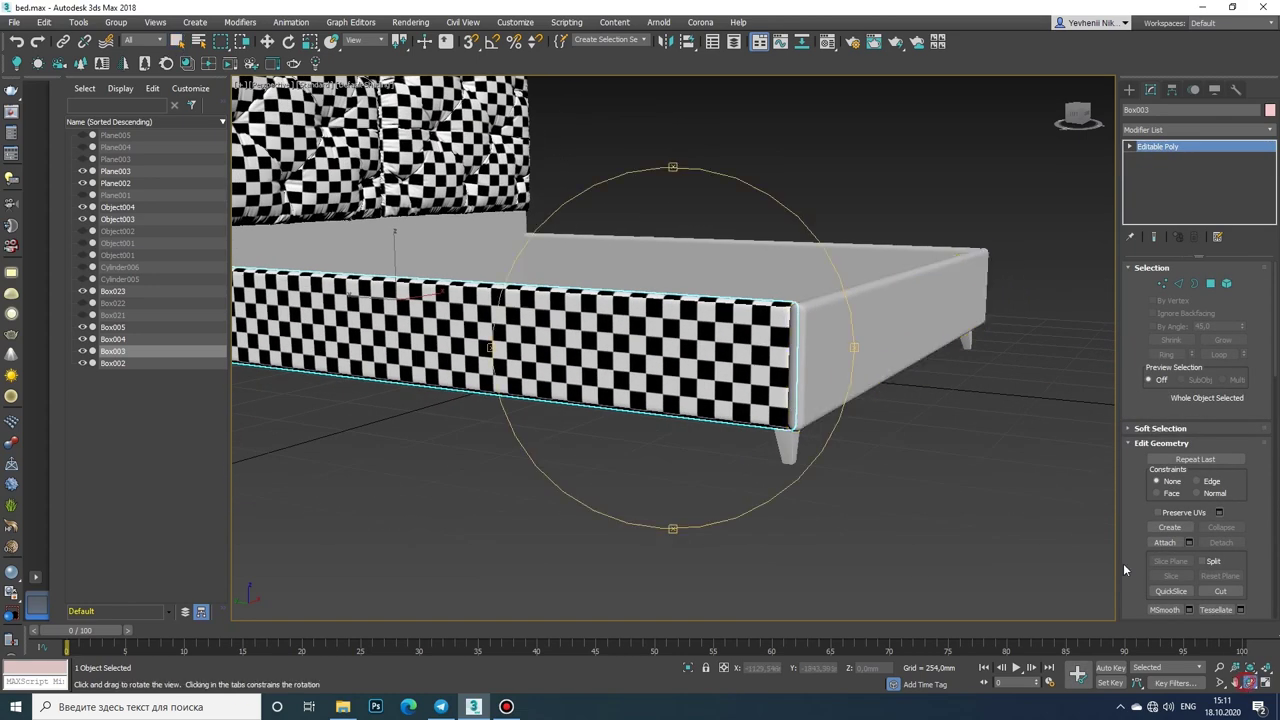
mouse_move(1100, 560)
left_mouse_down()
mouse_move(698, 378)
mouse_move(757, 380)
left_mouse_up()
Step: Add a UVW Map modifier to the Box002 side rail and assign the checker material
right_click(763, 378)
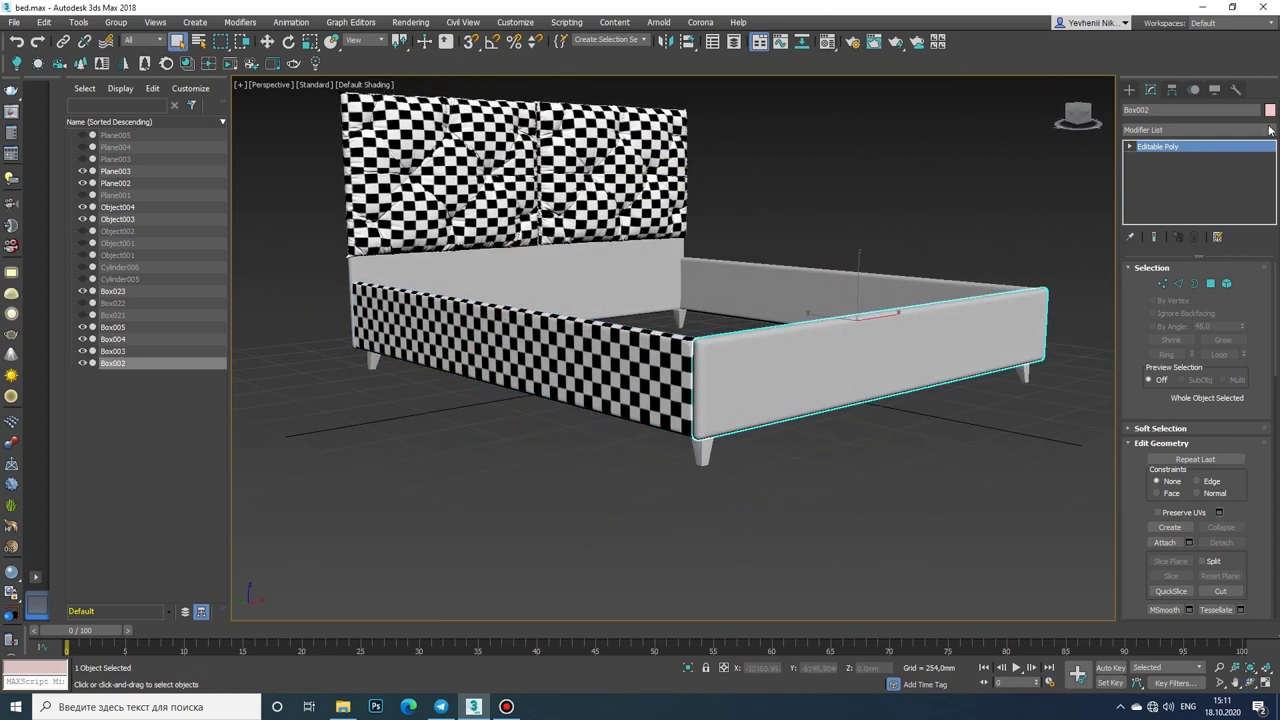
left_click(1270, 130)
scroll(1250, 528, "down", 10)
left_click(1205, 550)
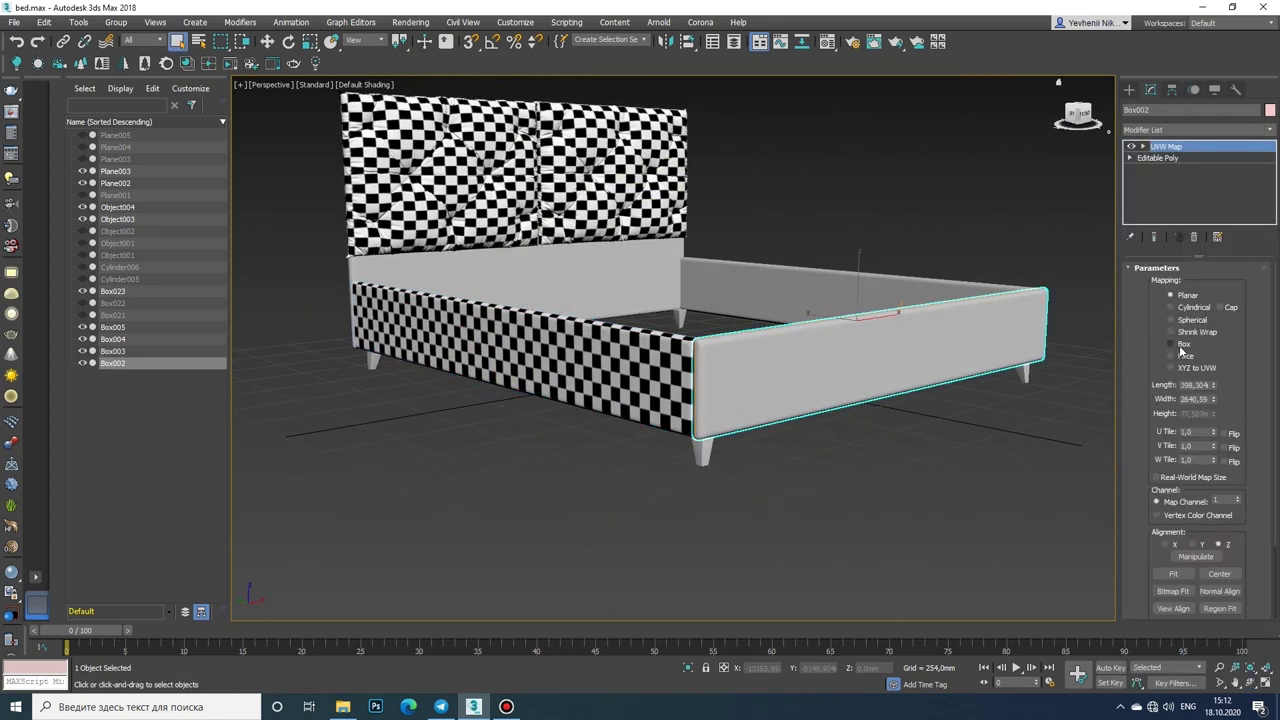
left_click(827, 41)
left_click_drag(903, 195, 762, 362)
left_click(1106, 152)
Step: Inspect the side rail's checker and bake the UVW mapping into Editable Poly
middle_click_drag(1040, 560, 1134, 613, "alt")
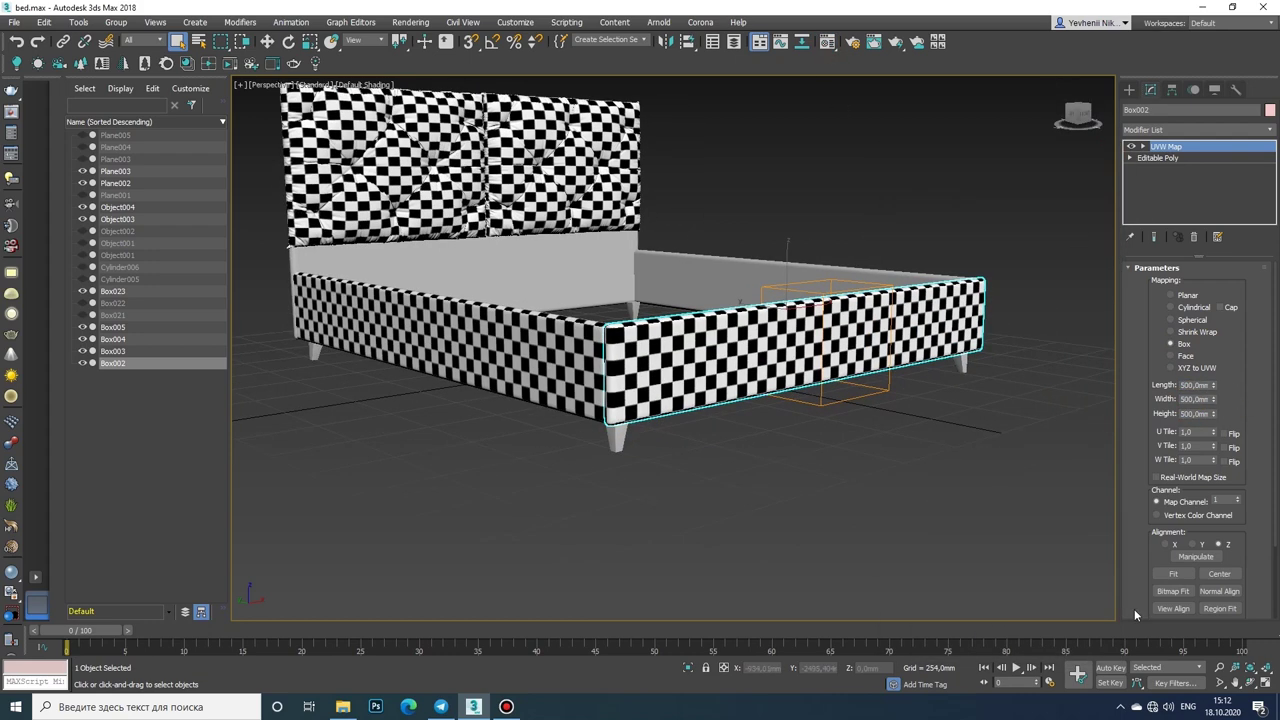
left_click_drag(660, 297, 521, 302)
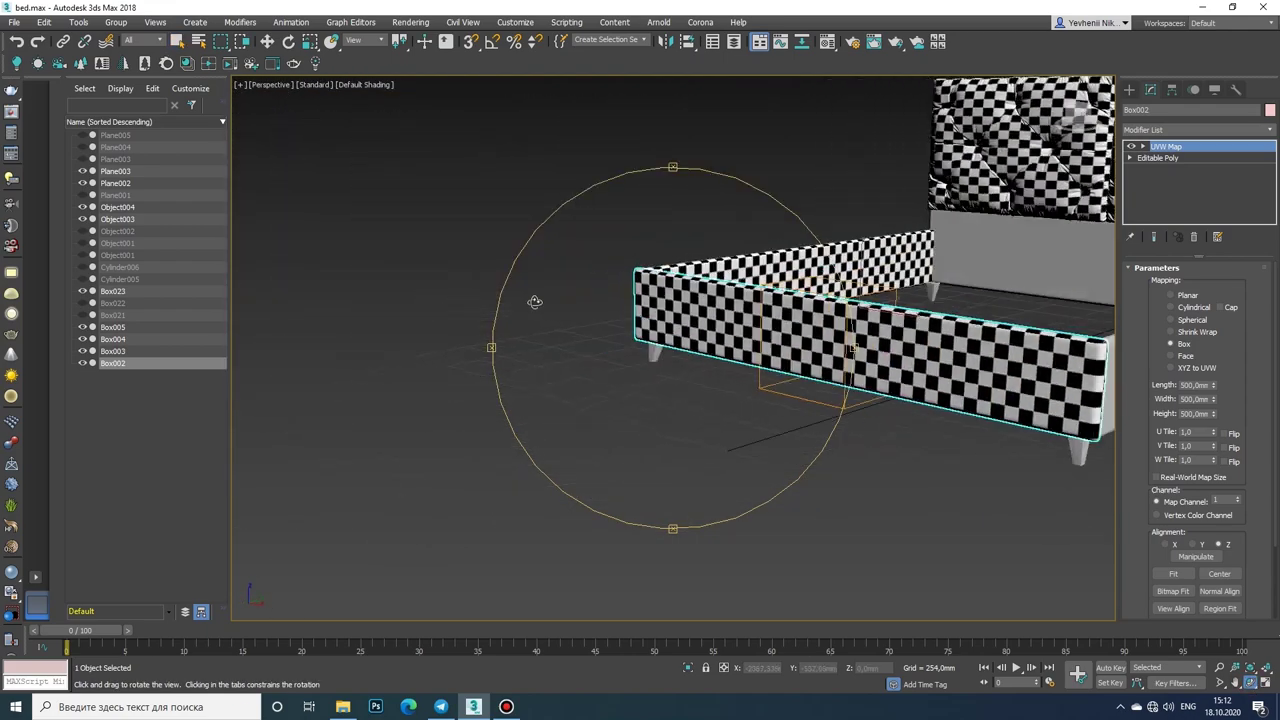
left_click_drag(521, 302, 700, 303)
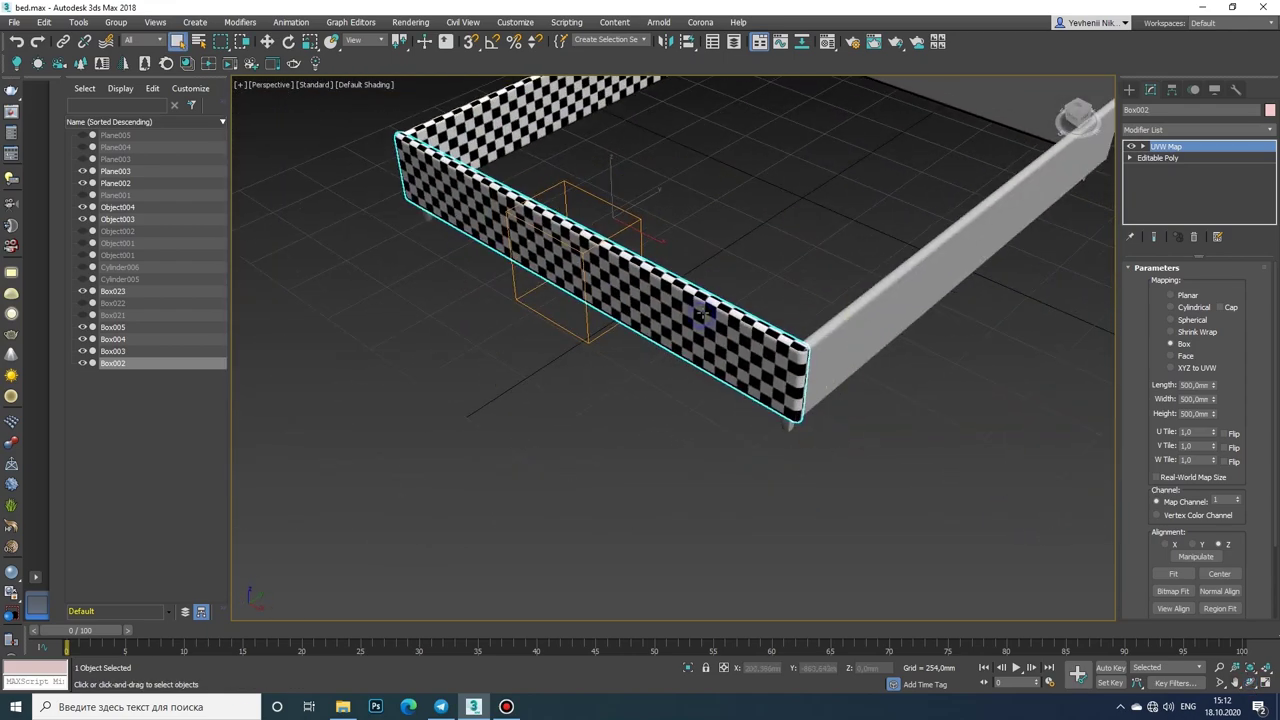
right_click(700, 303)
left_click(858, 458)
middle_click_drag(858, 458, 558, 208, "alt")
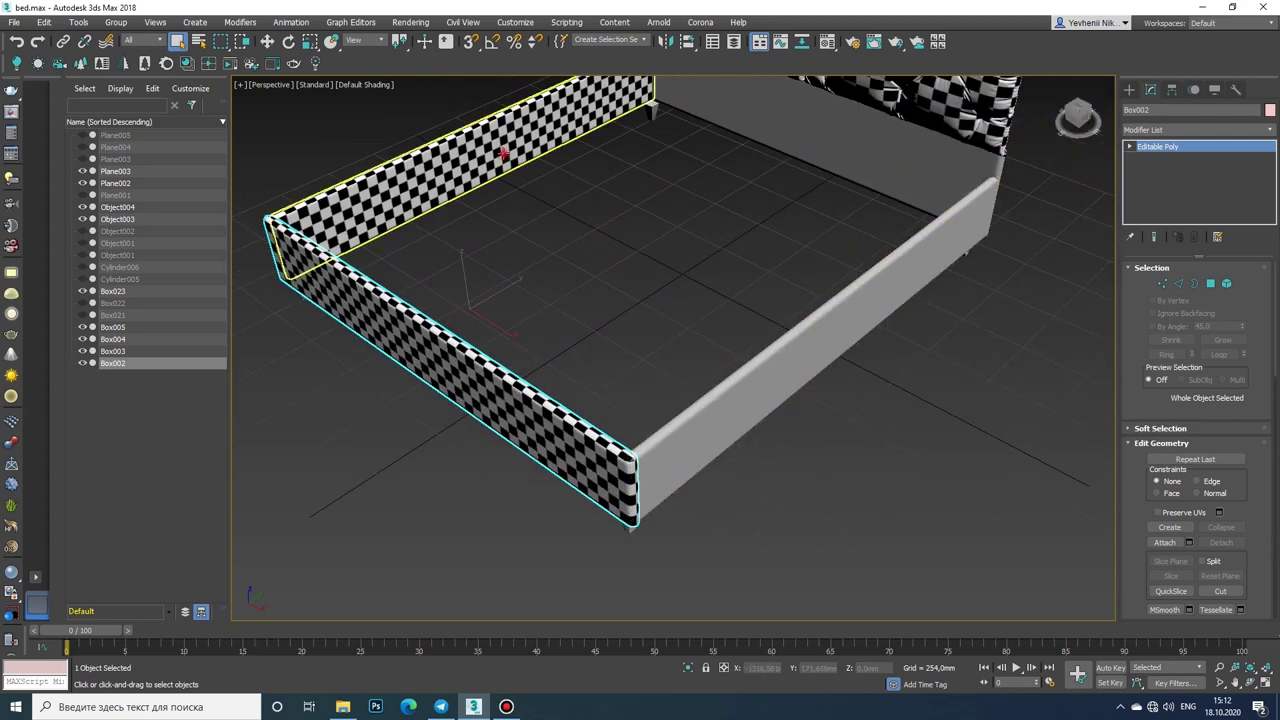
Step: Box-map the second side rail (Box004), assign the checker material, and collapse it to Editable Poly
left_click(1270, 129)
left_click_drag(1268, 150, 1266, 466)
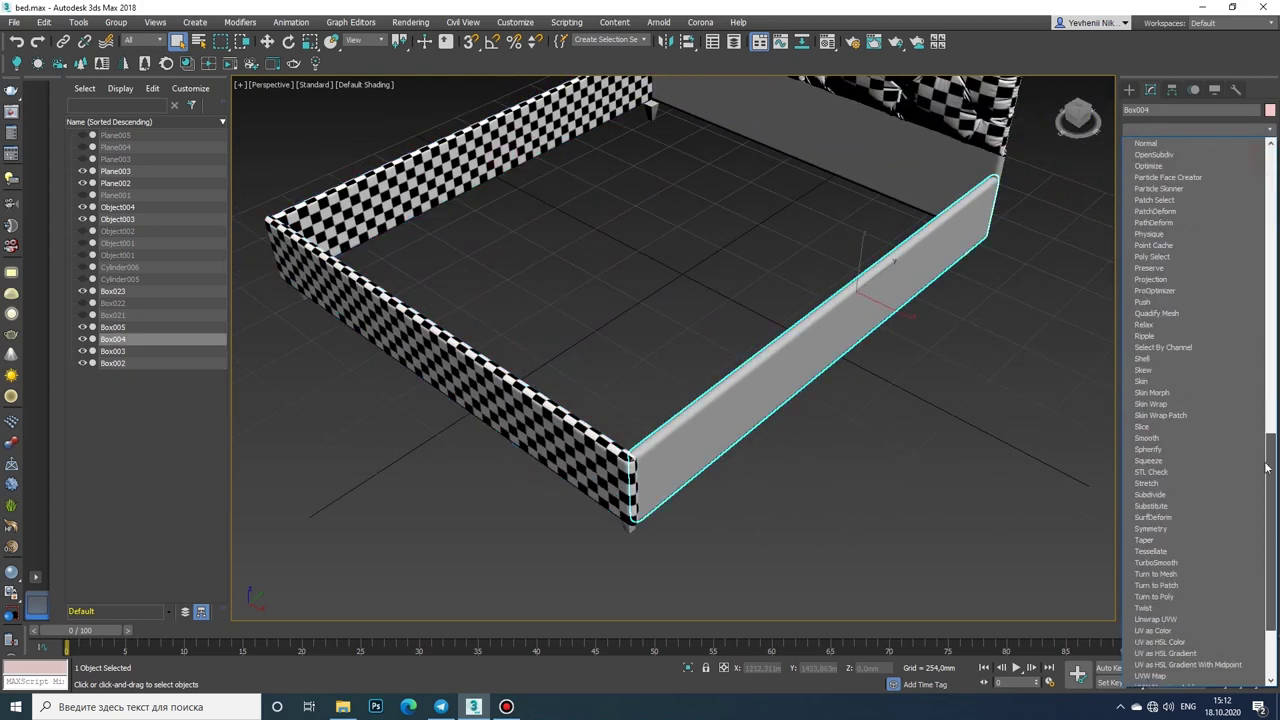
left_click(1150, 608)
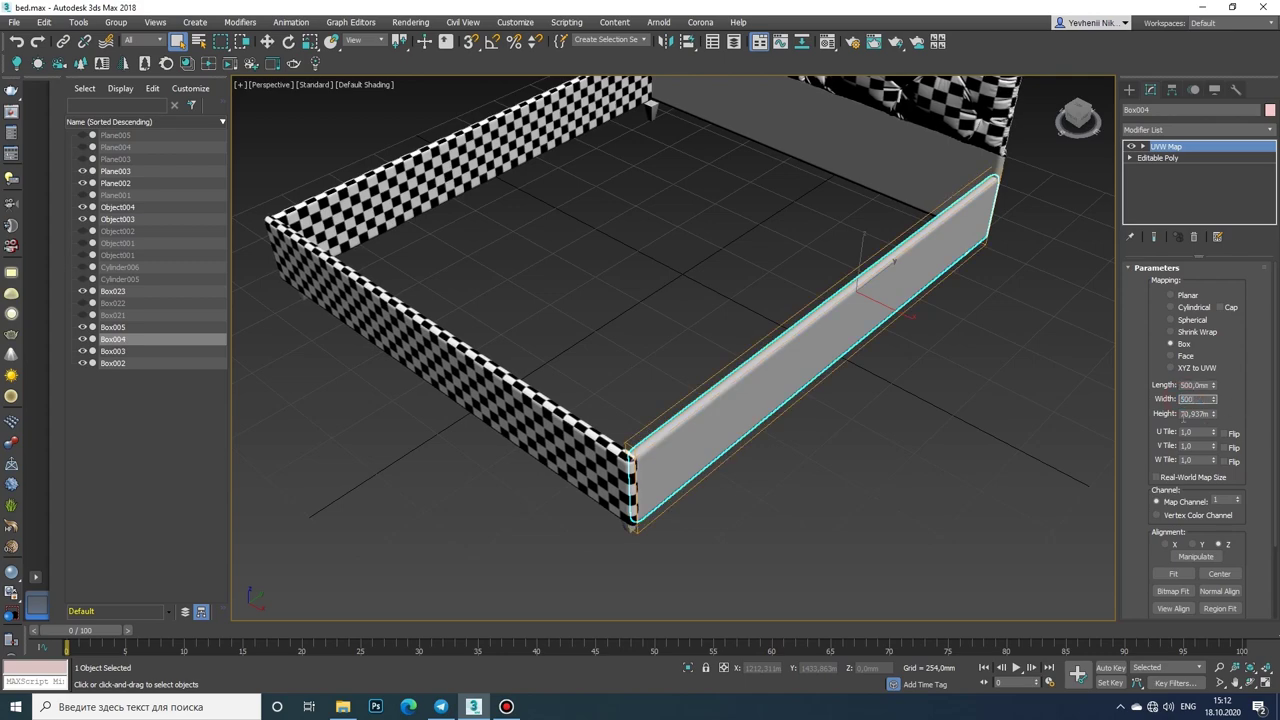
mouse_move(894, 337)
middle_mouse_down("alt")
mouse_move(878, 334)
mouse_move(845, 393)
middle_mouse_up("alt")
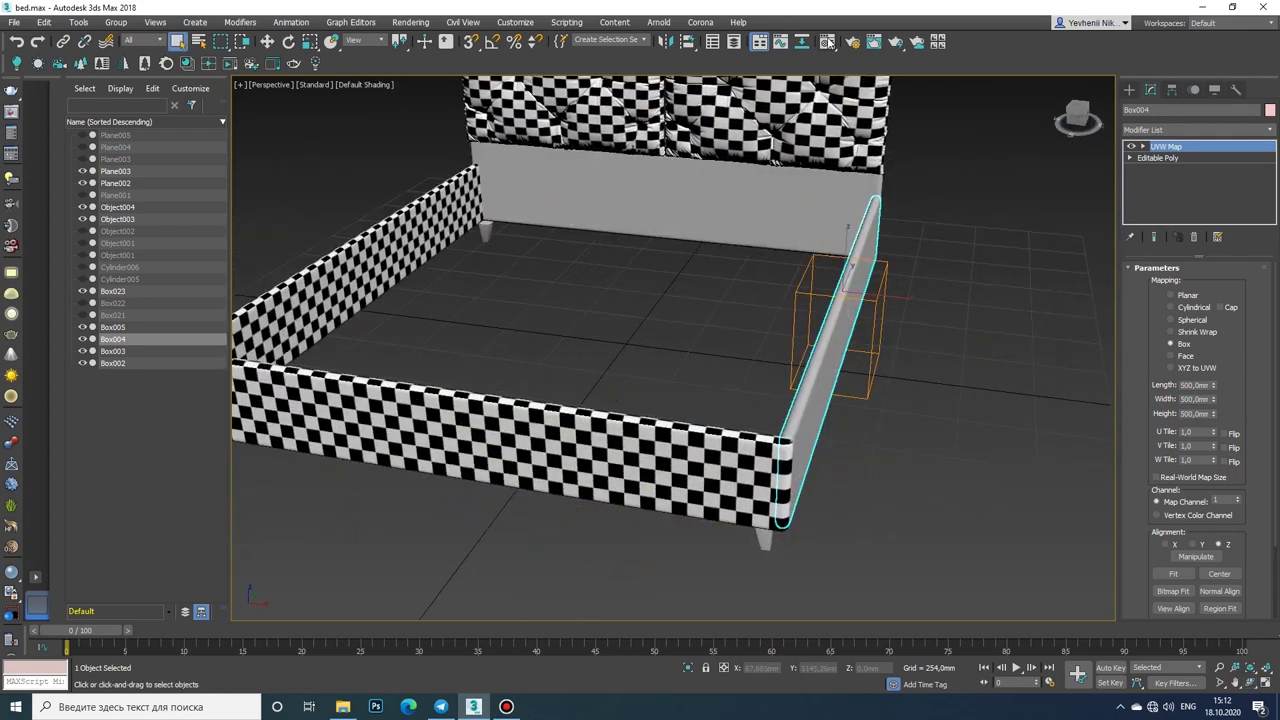
key("m")
left_click(1107, 152)
right_click(845, 290)
left_click(960, 436)
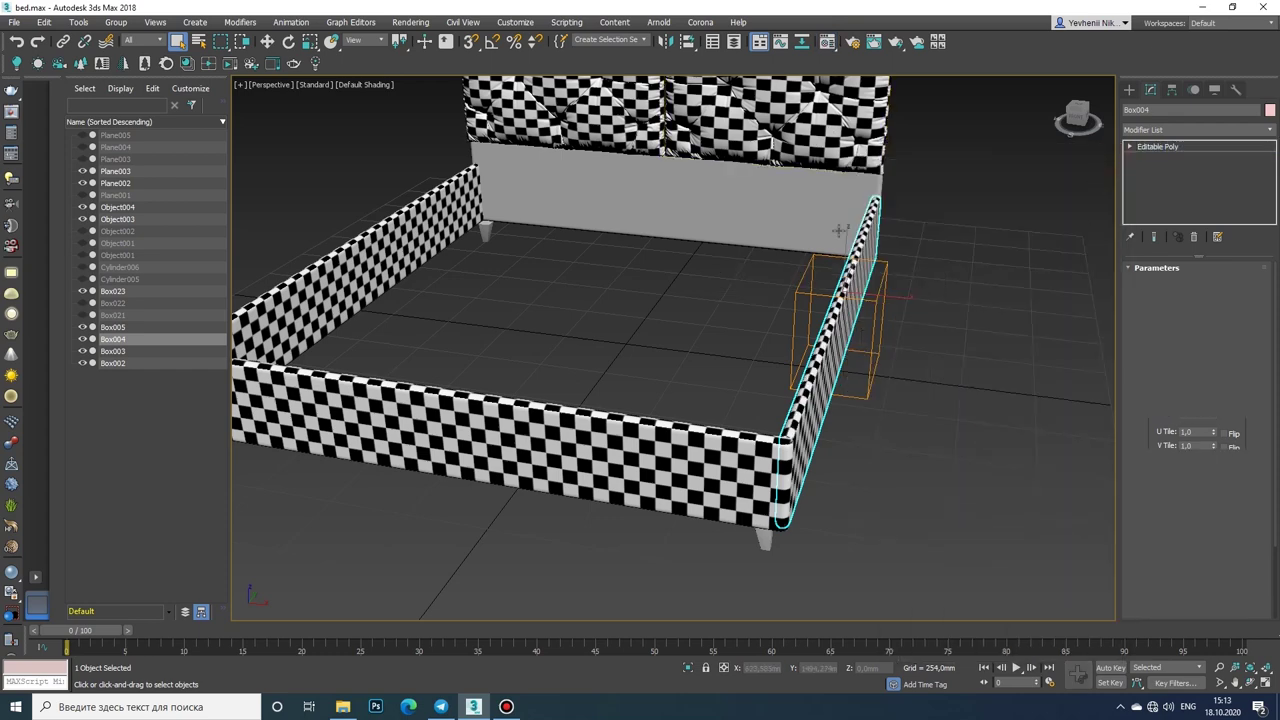
Step: Give the headboard base (Box005) a 500 mm box mapping with checker, collapsed to Editable Poly
left_click(650, 240)
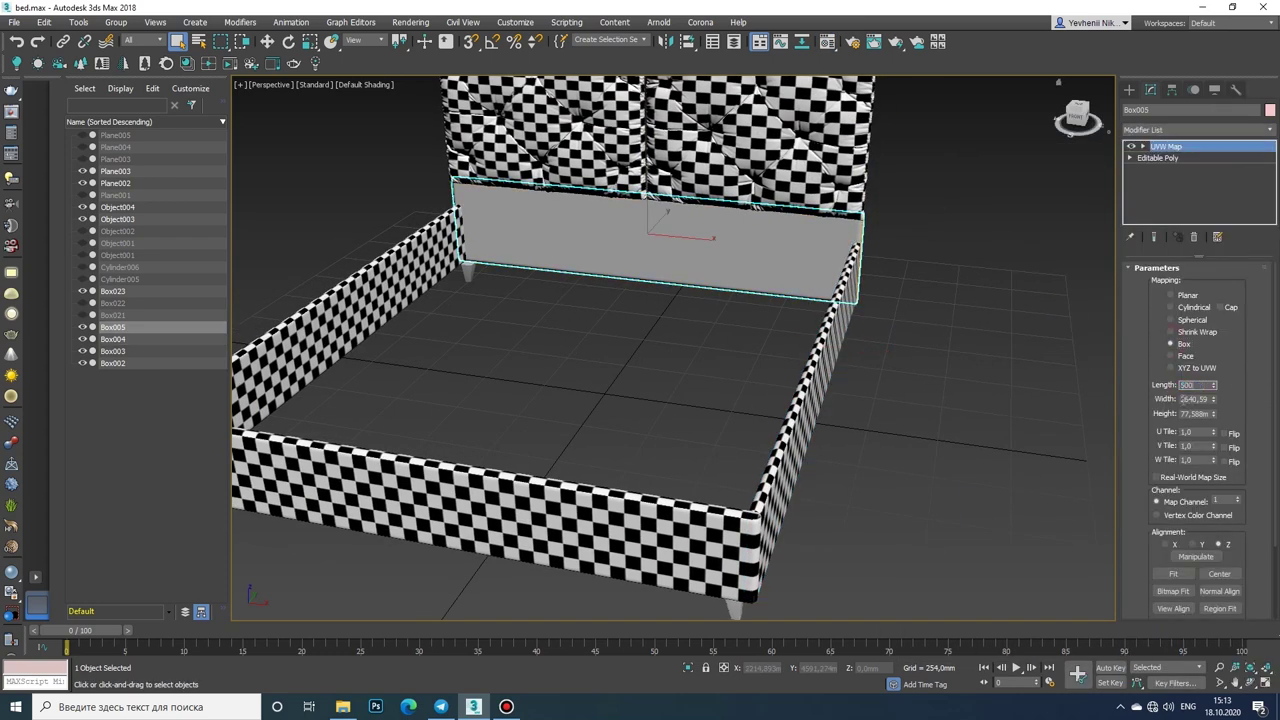
key("Tab")
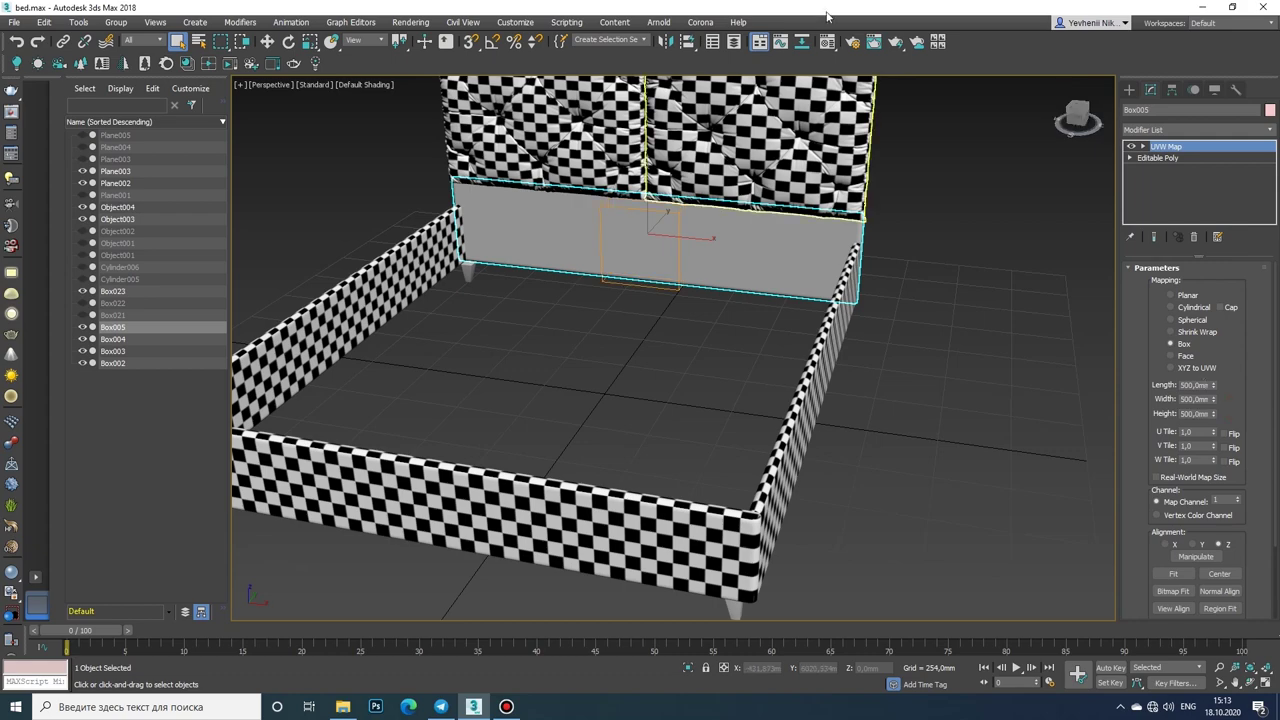
key("m")
right_click(745, 268)
left_click(912, 418)
left_click(1118, 146)
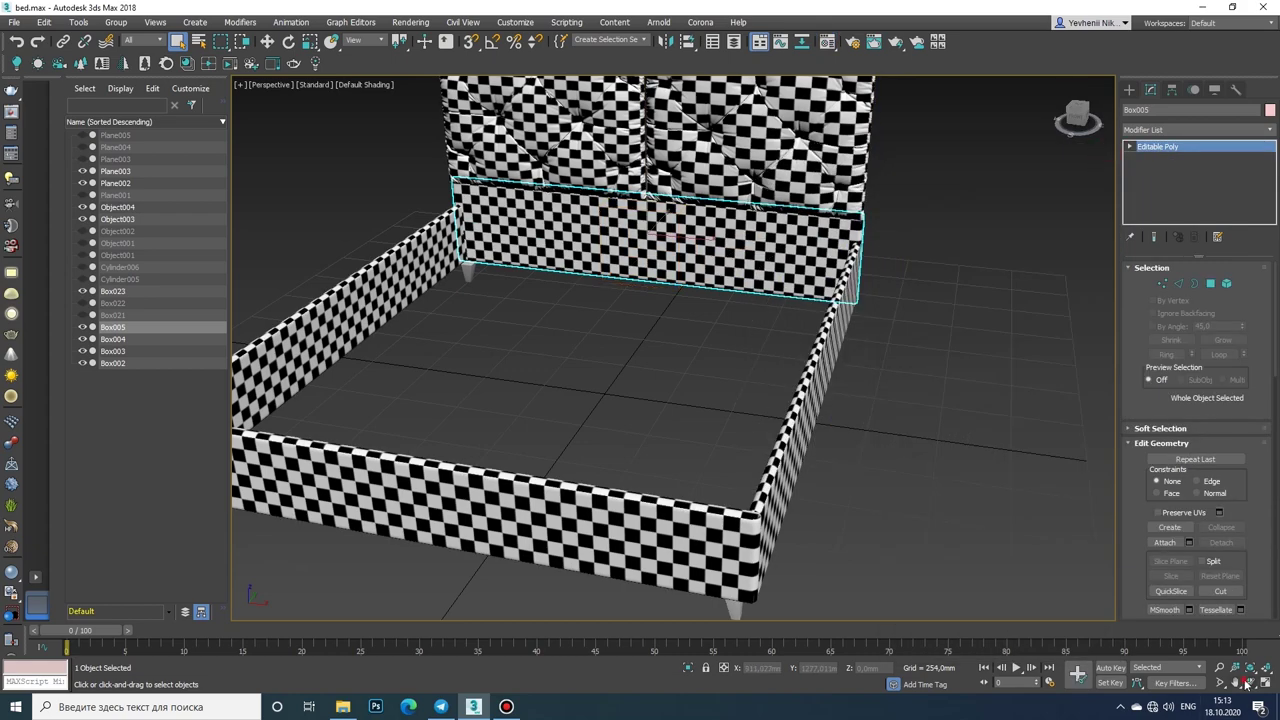
Step: Frame the whole bed and unhide the mattress from the scene list
left_click(1247, 683)
mouse_move(760, 330)
left_mouse_down()
mouse_move(716, 281)
mouse_move(768, 288)
left_mouse_up()
left_click_drag(746, 240, 700, 280)
scroll(680, 290, "up", 3)
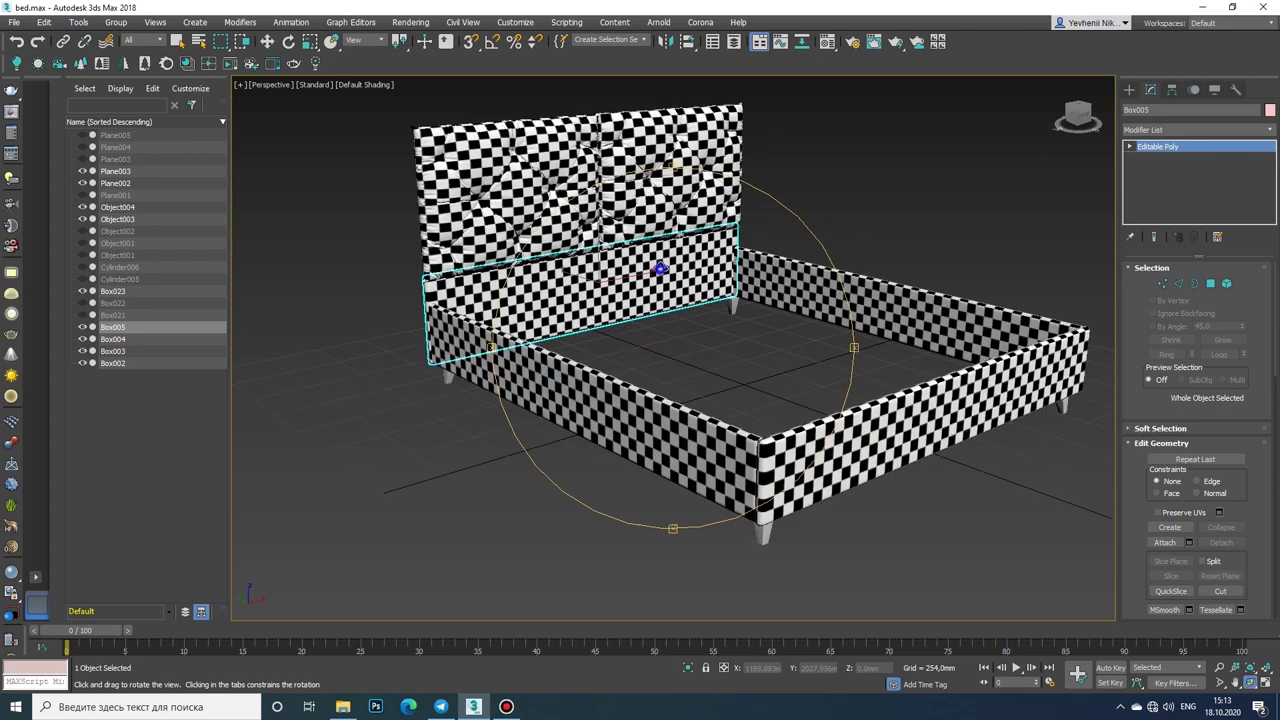
left_click(113, 303)
left_click(83, 255)
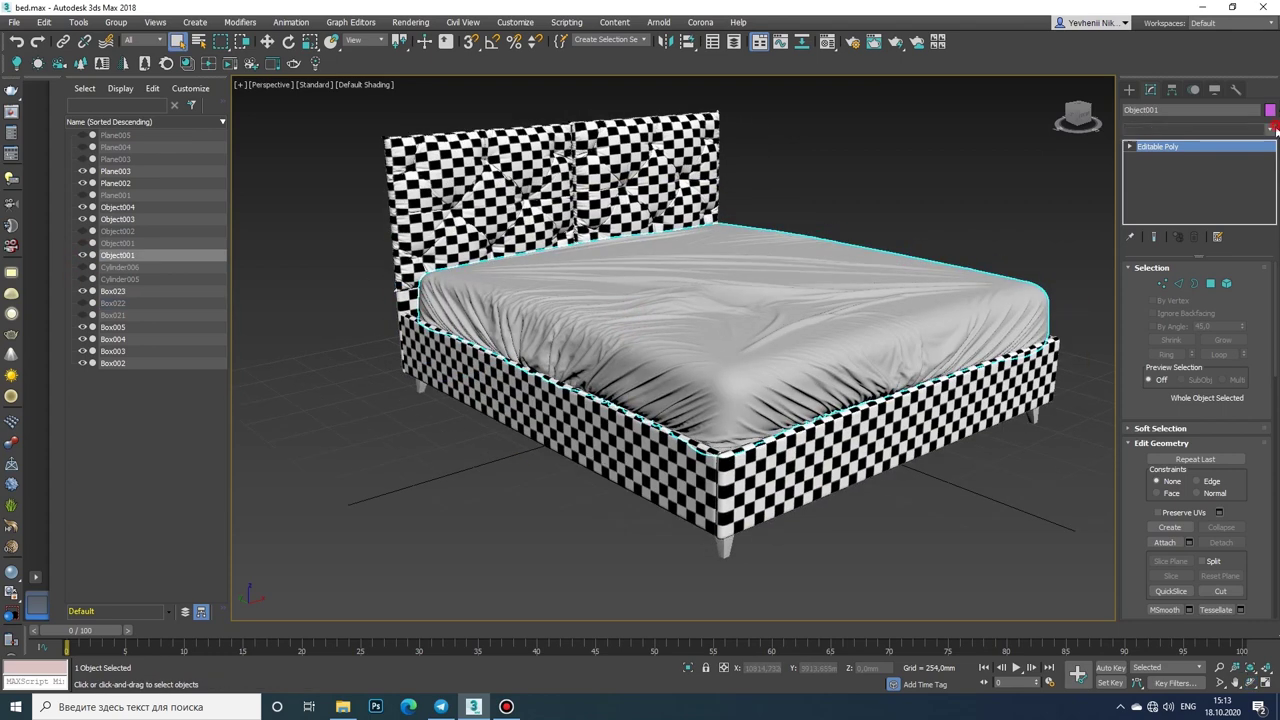
Step: Add Unwrap UVW to the mattress, commit its pelt map, and apply the checker material
left_click(1272, 129)
left_click(1197, 497)
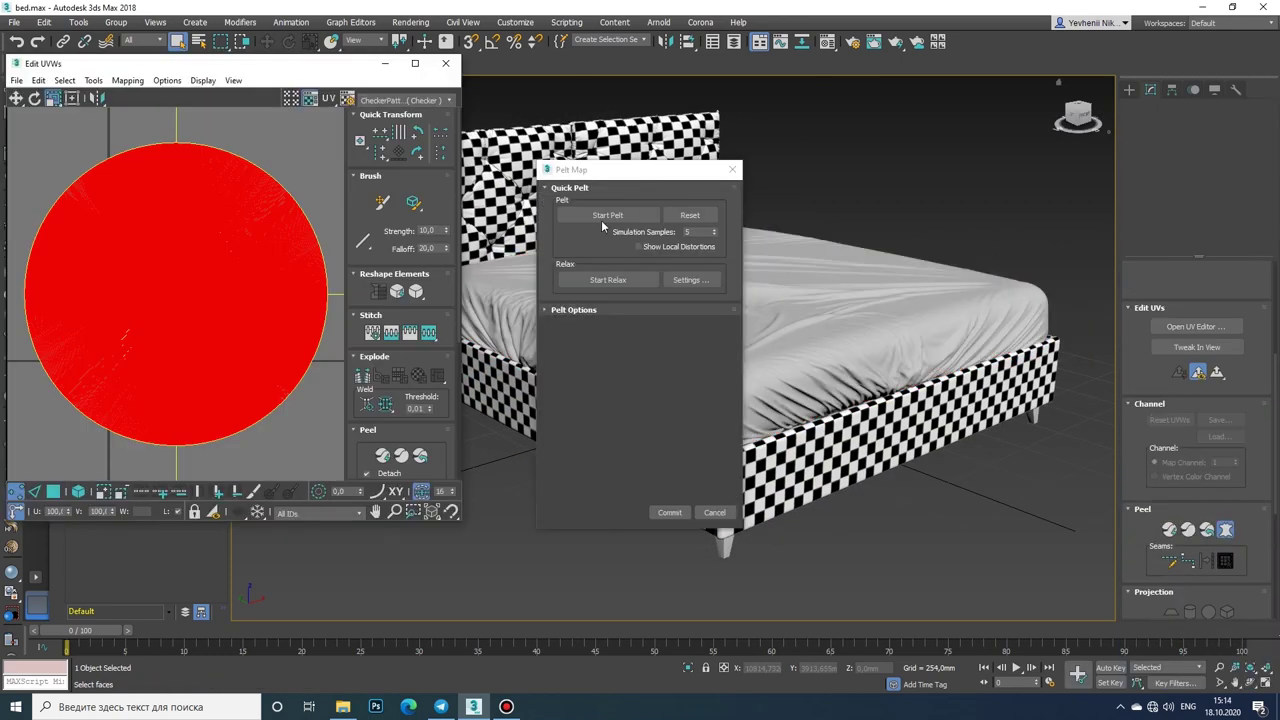
left_click(714, 513)
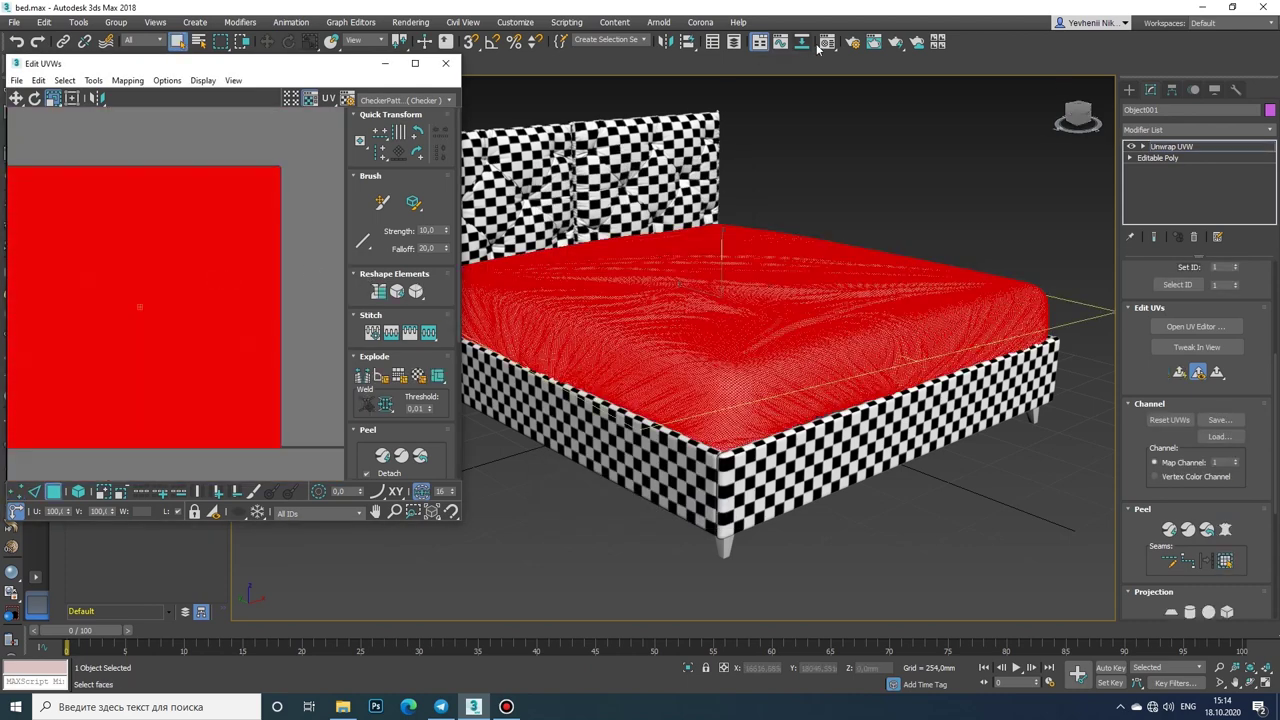
key("m")
left_click(1106, 153)
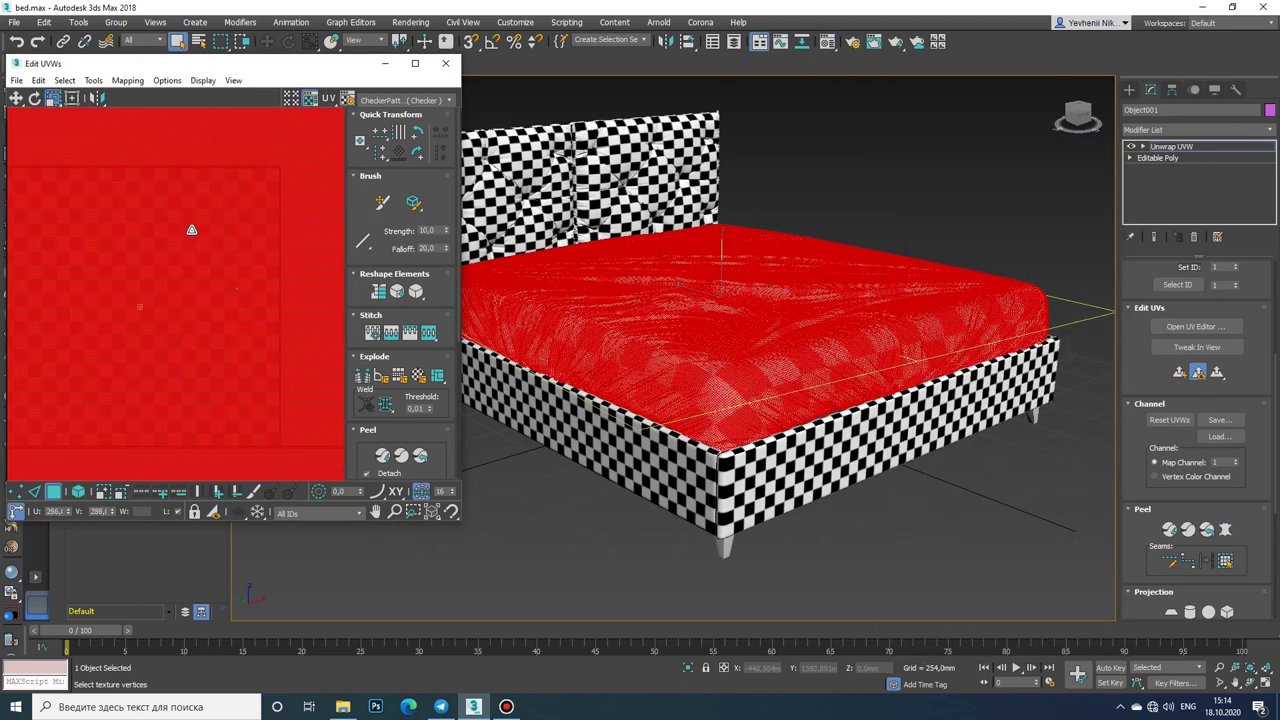
Step: Collapse the mattress unwrap into its Editable Poly mesh and deselect it
left_click(1249, 682)
mouse_move(760, 430)
left_mouse_down()
mouse_move(673, 487)
mouse_move(735, 360)
left_mouse_up()
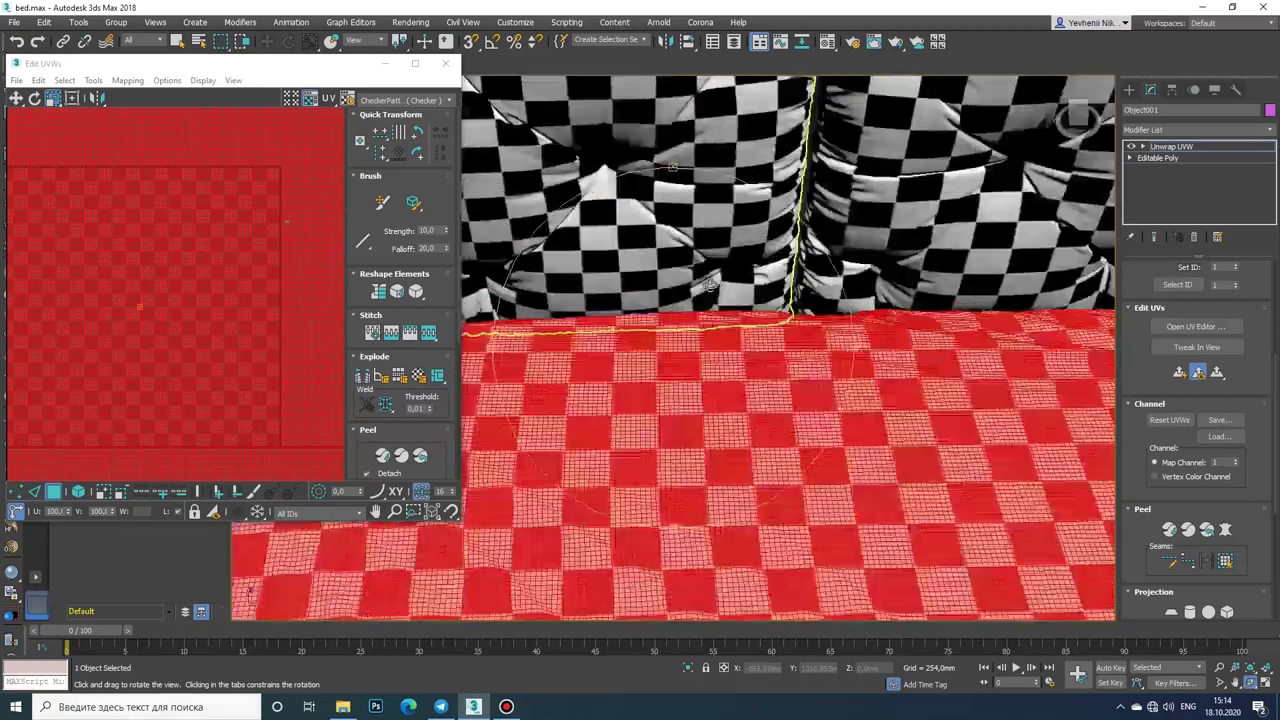
left_click_drag(735, 360, 720, 320)
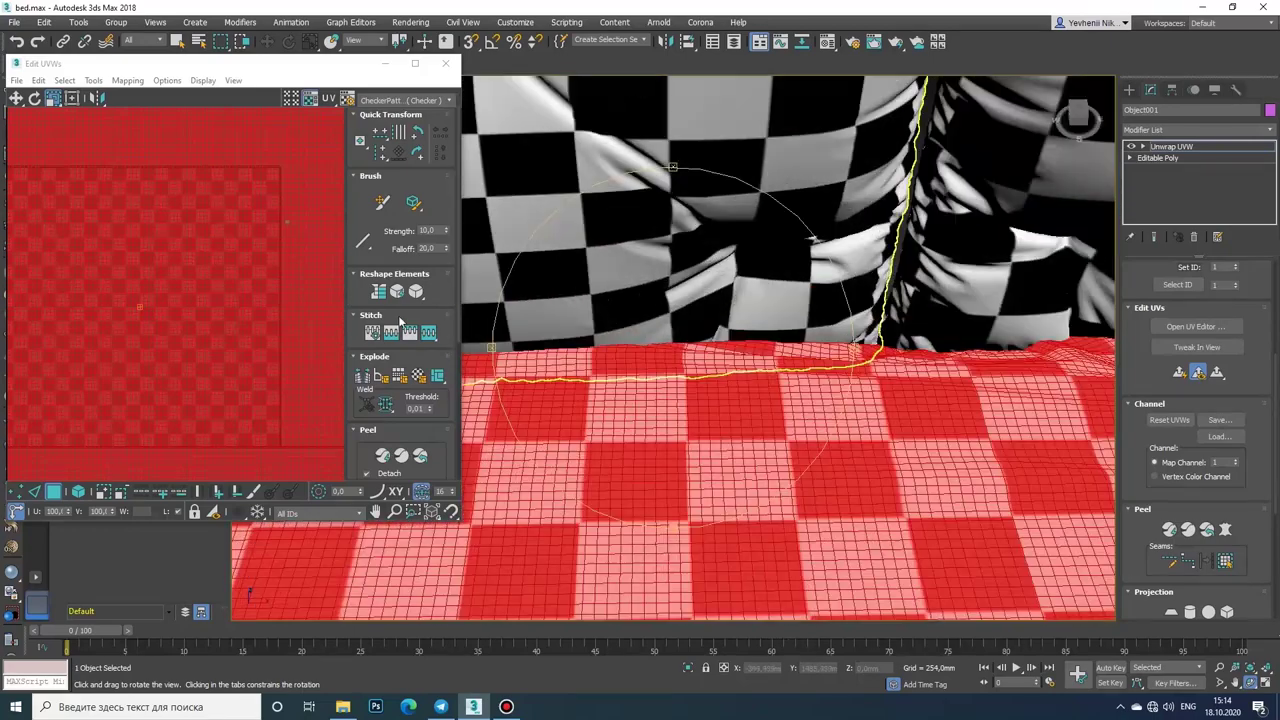
right_click(245, 289)
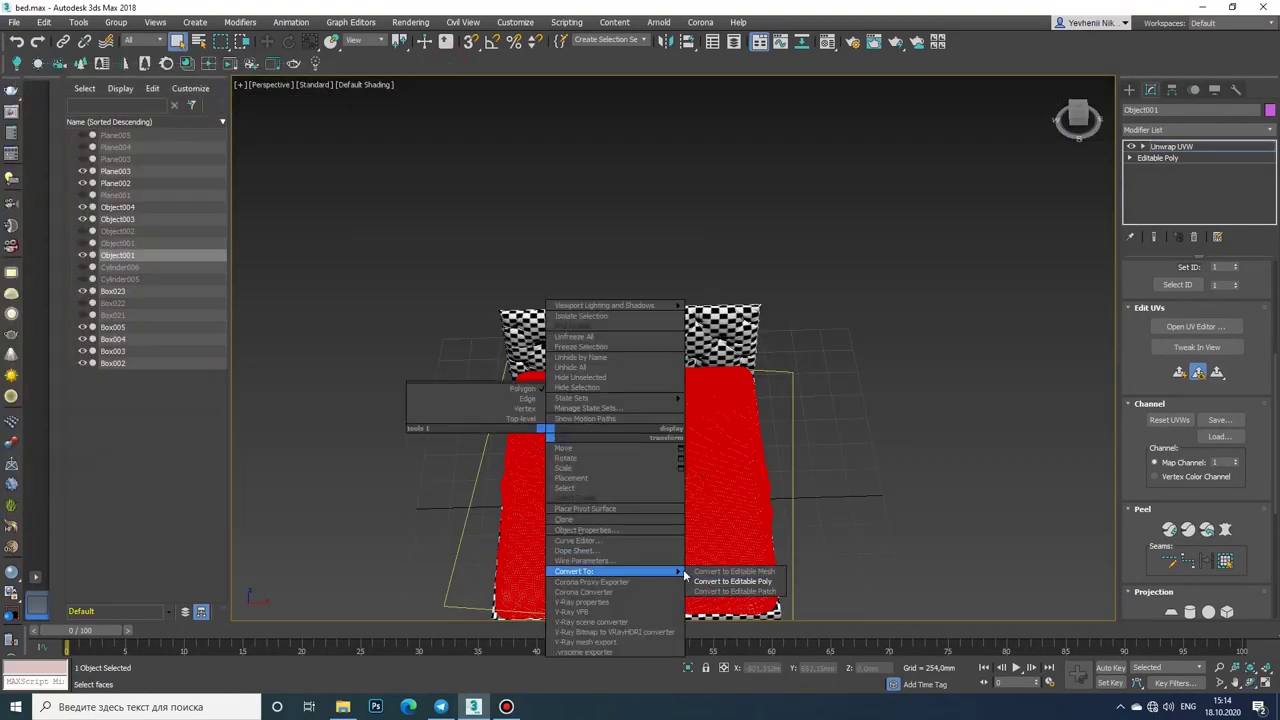
left_click(732, 581)
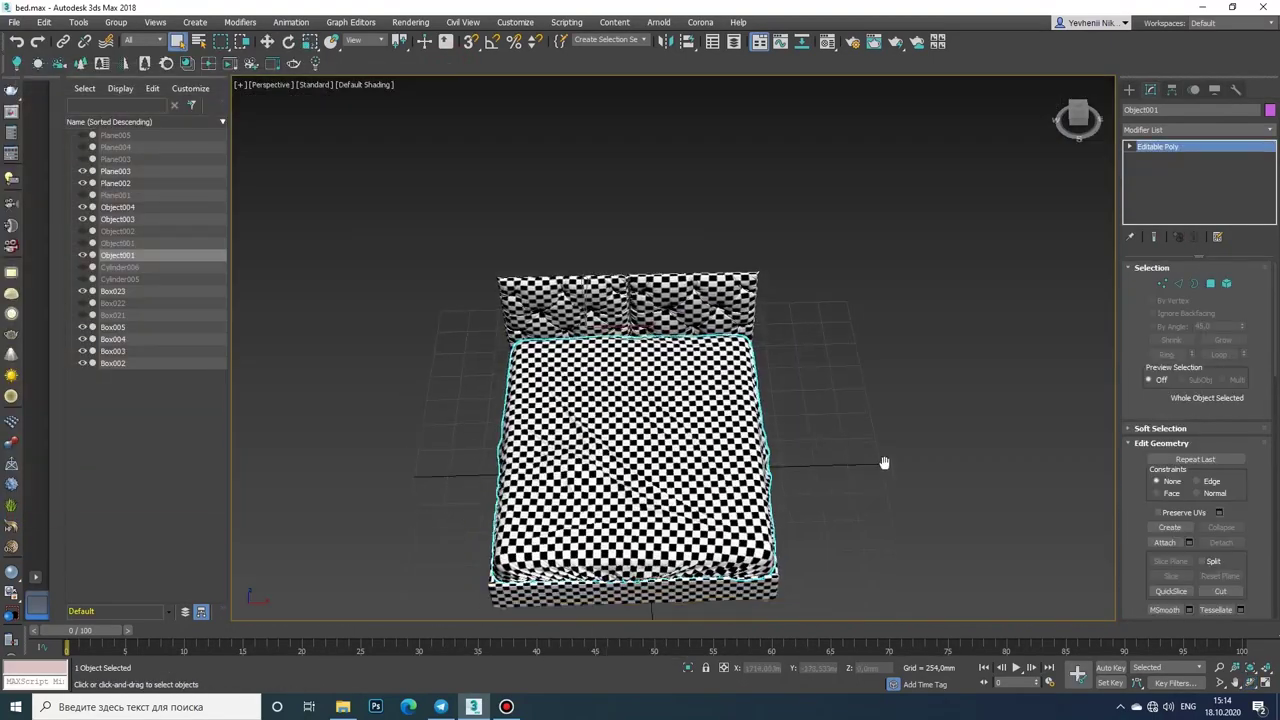
mouse_move(886, 457)
middle_mouse_down("alt")
mouse_move(614, 332)
mouse_move(451, 531)
mouse_move(748, 318)
middle_mouse_up("alt")
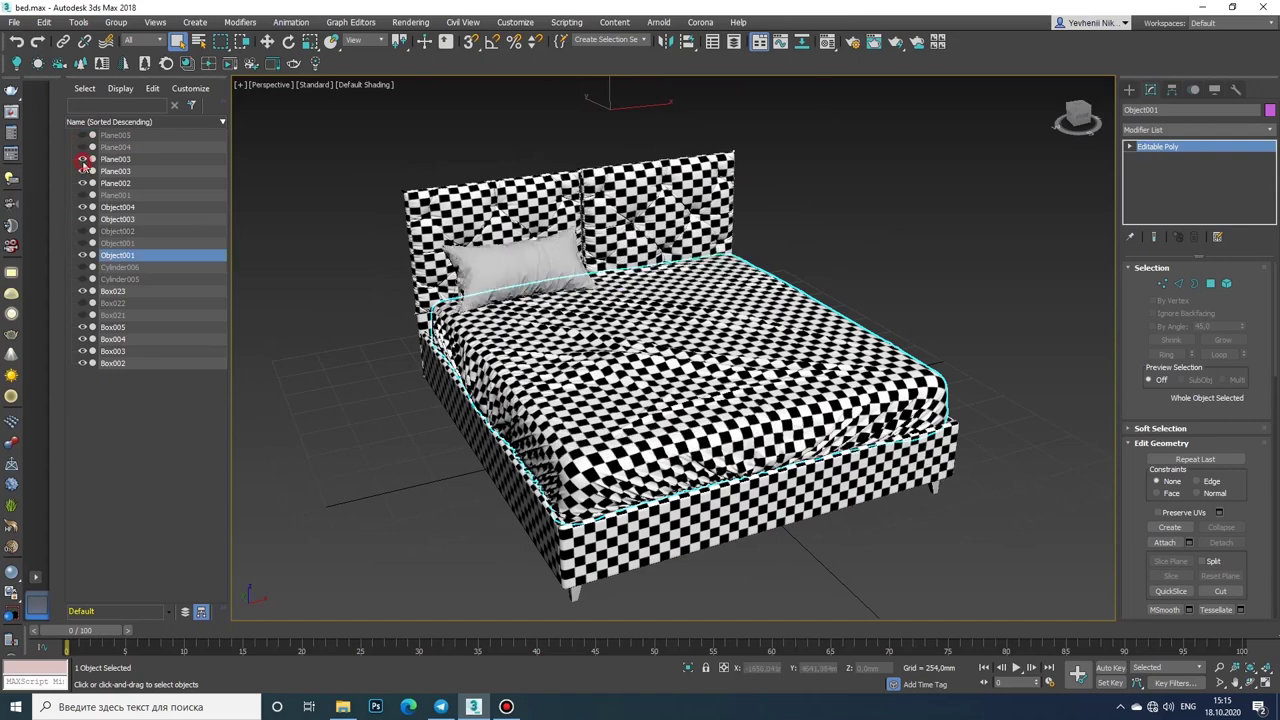
left_click(374, 216)
scroll(694, 337, "up", 3)
scroll(694, 337, "up", 3)
Step: Select the pillow Plane003 and detach its top panel as a separate object
scroll(606, 371, "down", 1)
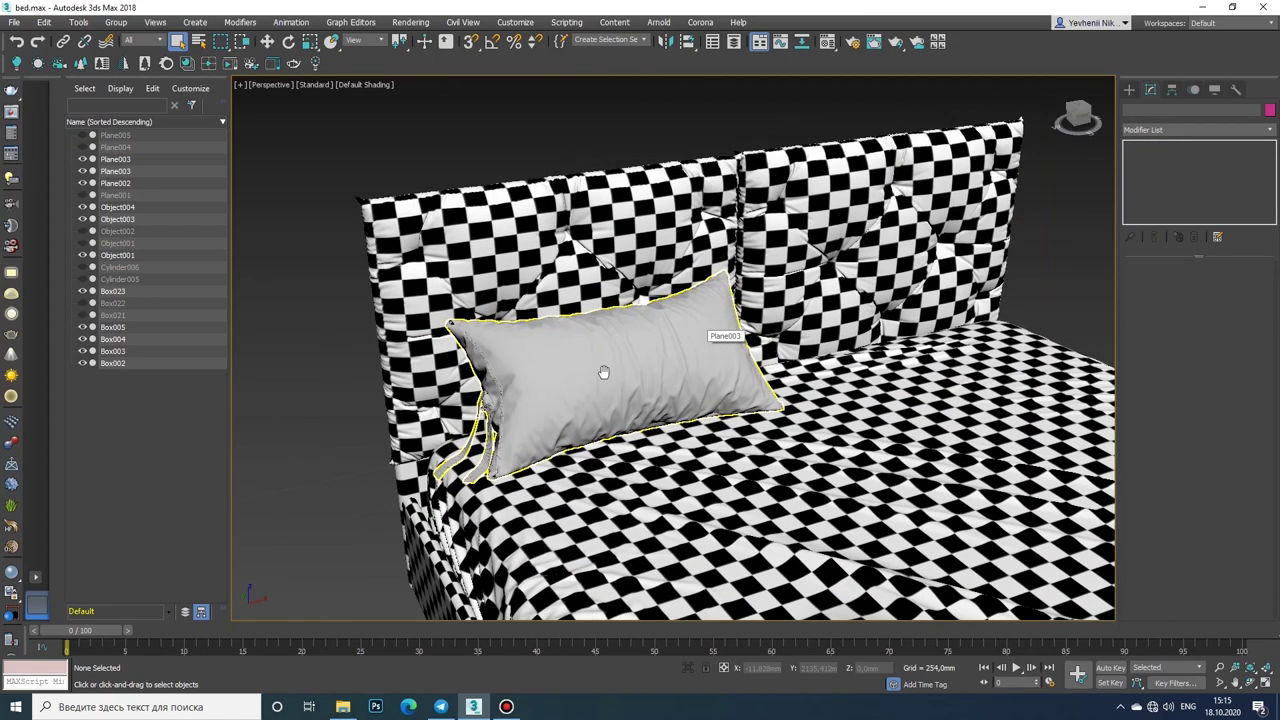
left_click(604, 373)
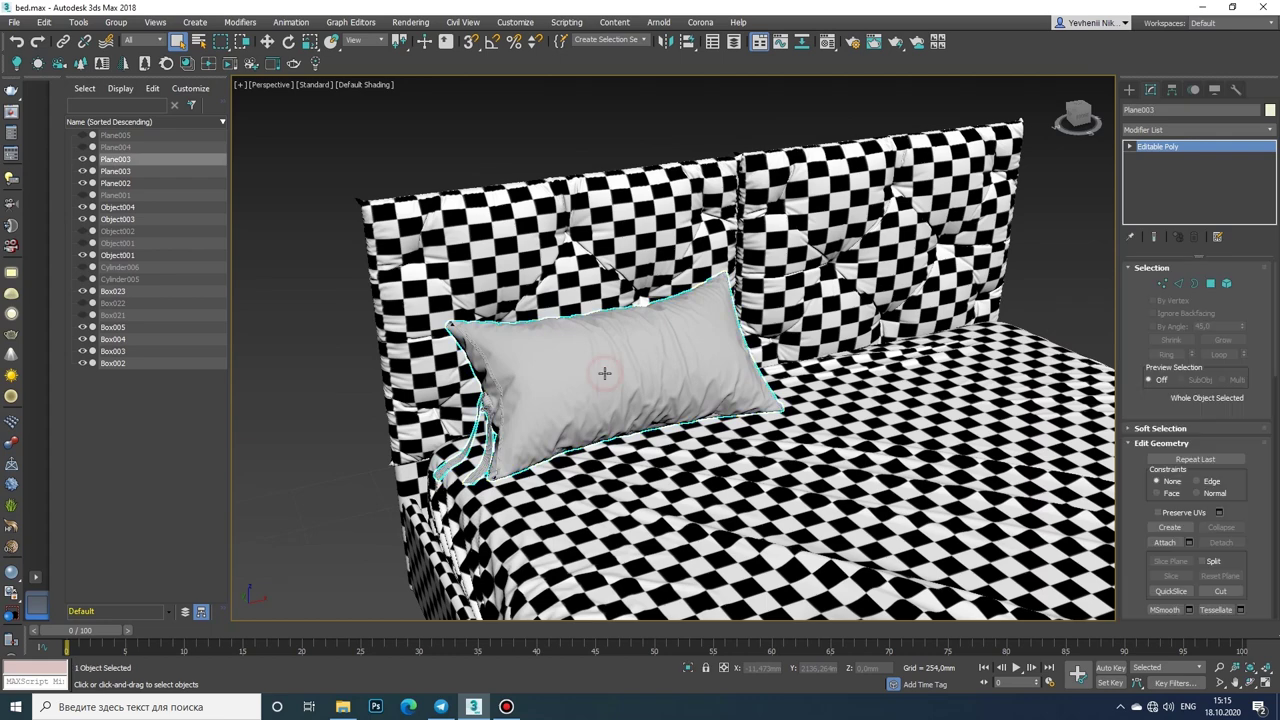
left_click(1246, 682)
left_click_drag(640, 400, 720, 334)
scroll(720, 334, "up", 3)
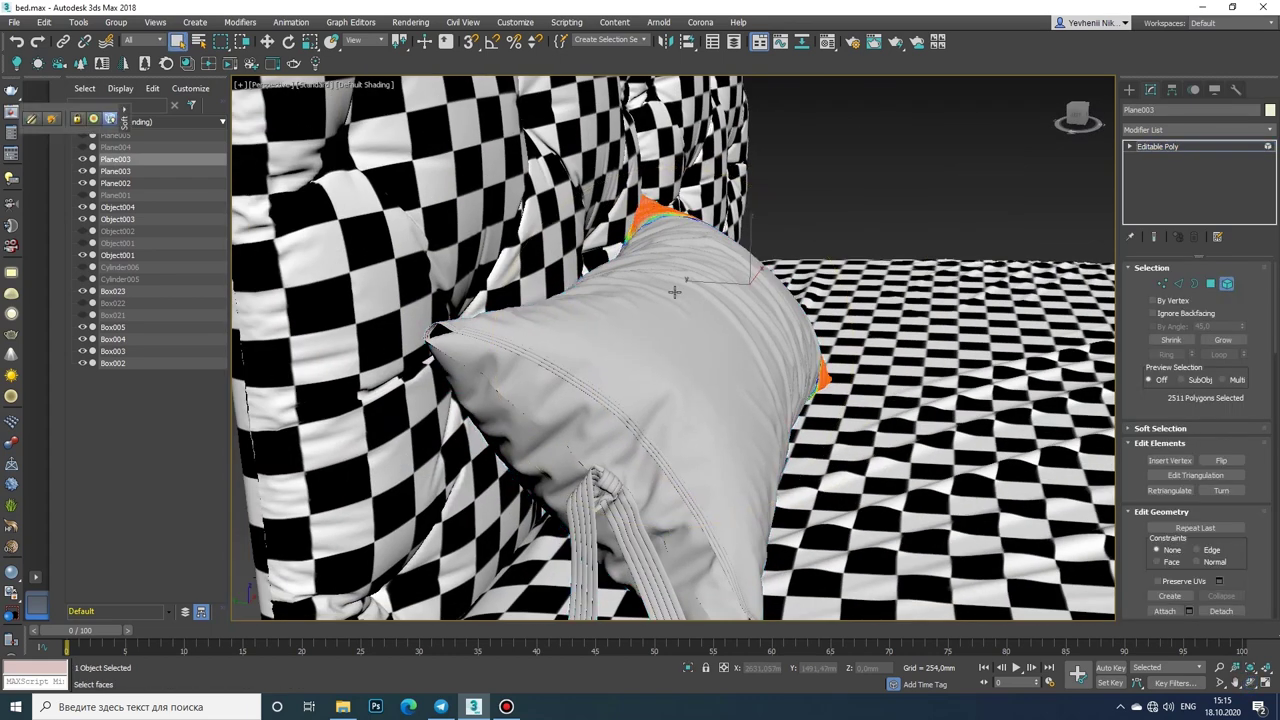
left_click(671, 307, "ctrl")
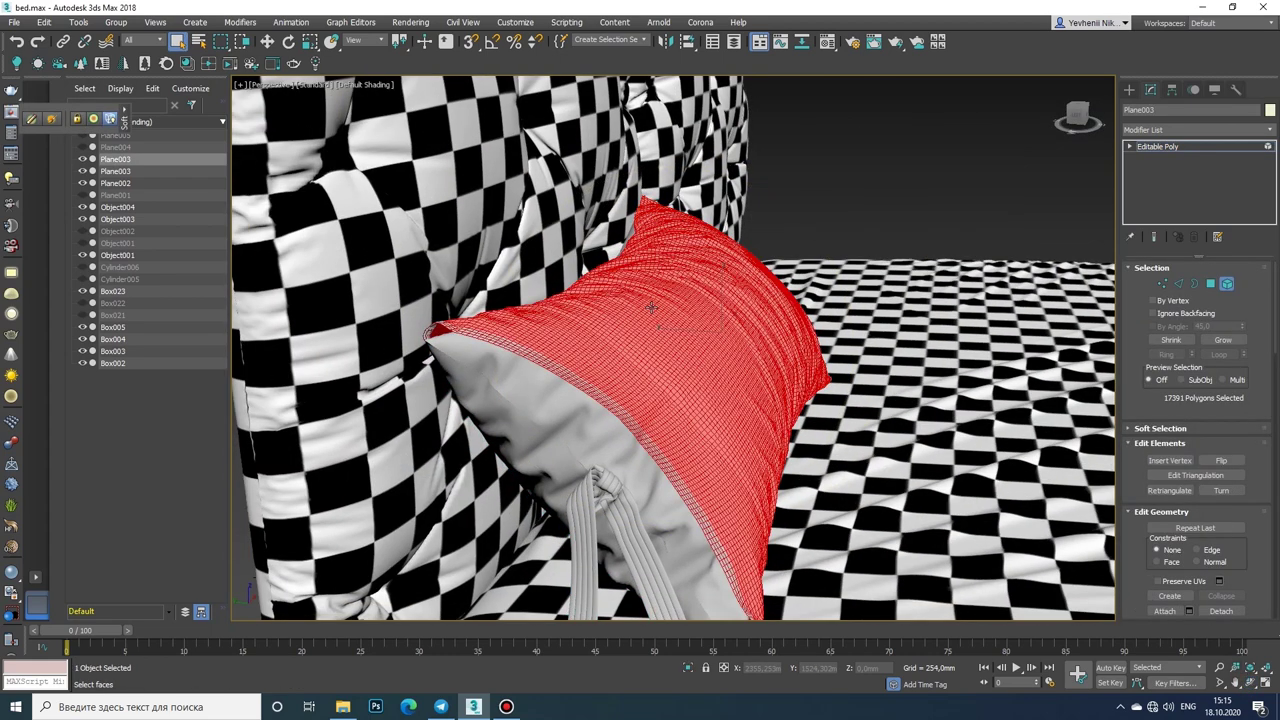
scroll(631, 357, "up", 3)
scroll(631, 357, "up", 3)
scroll(644, 395, "down", 5)
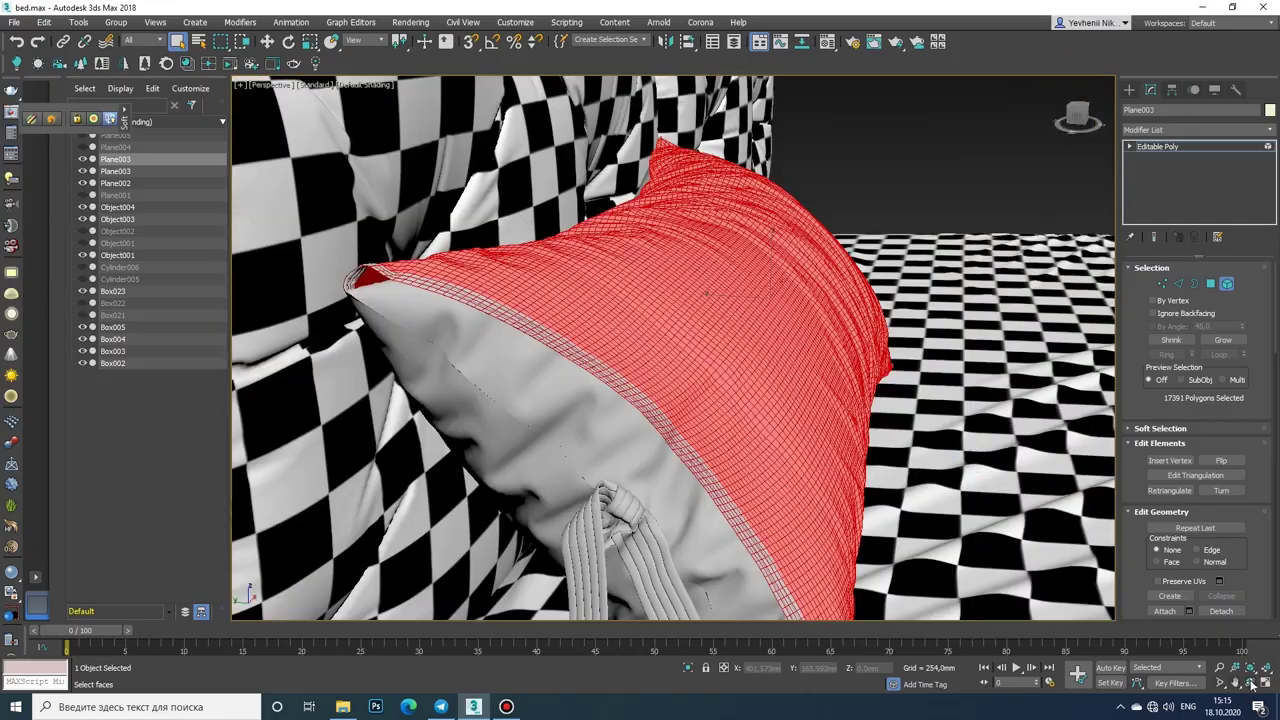
middle_click_drag(644, 395, 733, 374, "alt")
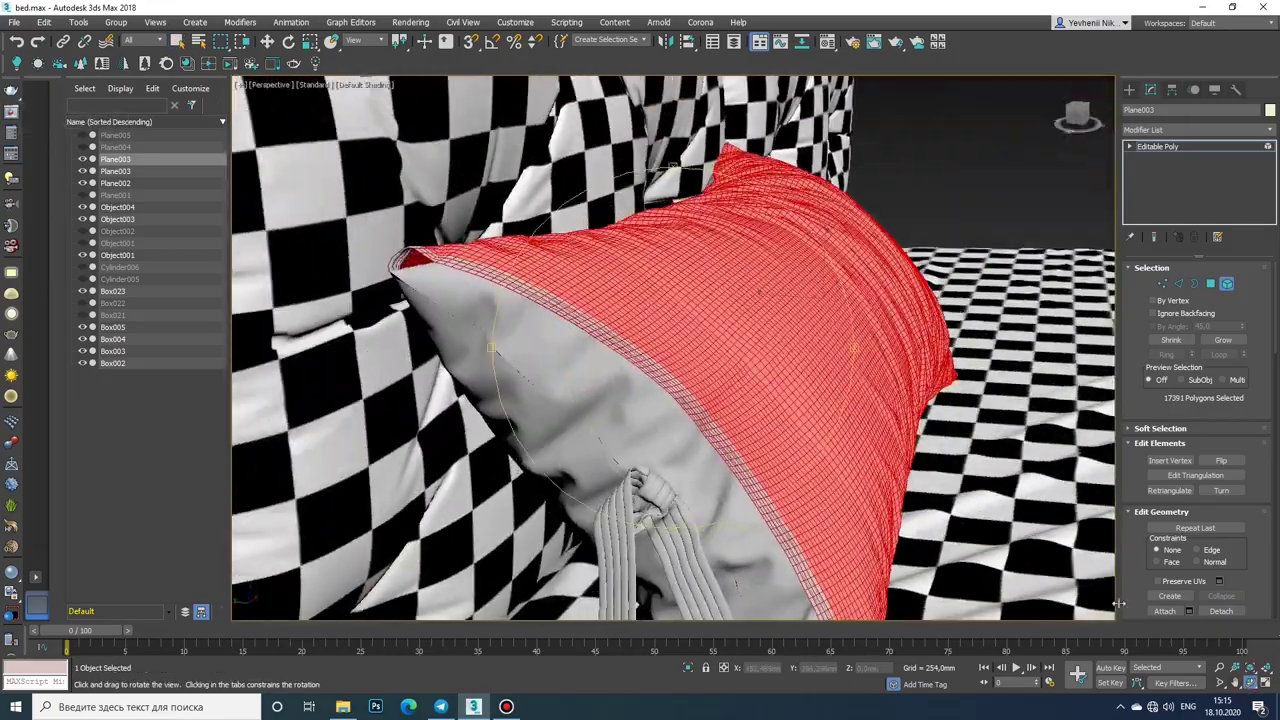
left_click(682, 358)
Step: Detach the pillow's remaining side seam strips into their own objects
left_click(575, 354)
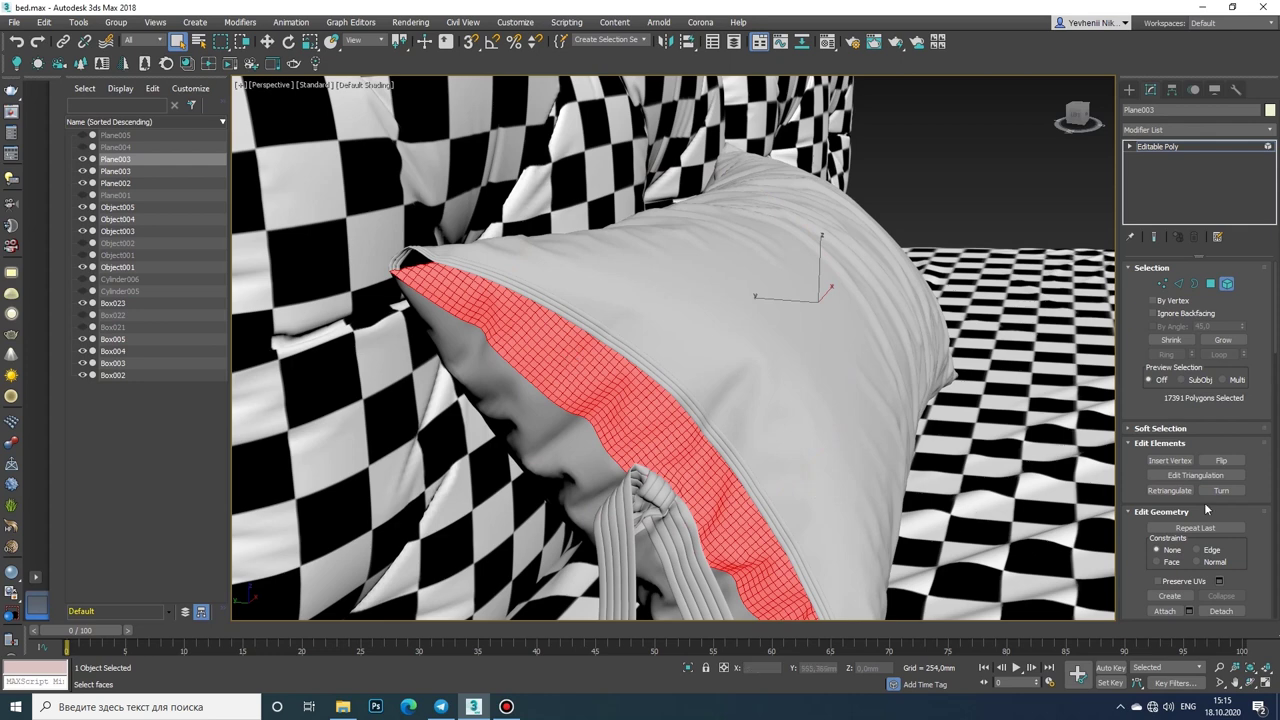
left_click(678, 358)
left_click(540, 435)
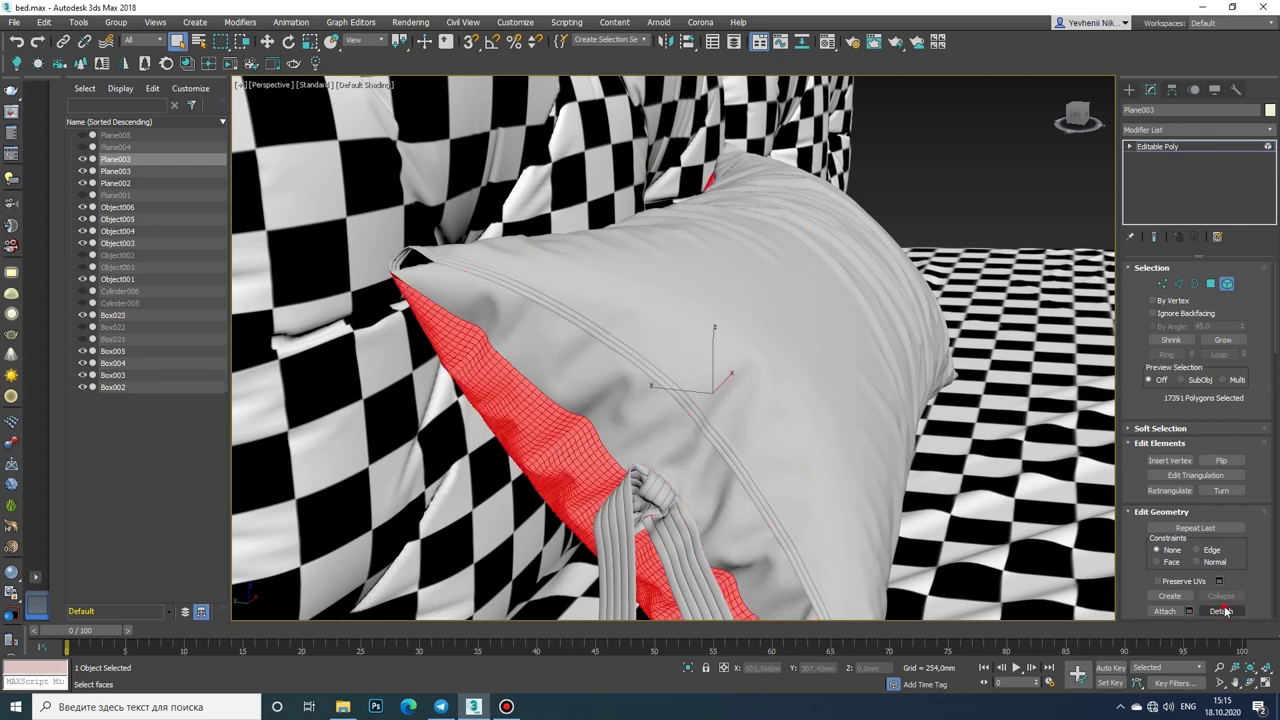
left_click(692, 360)
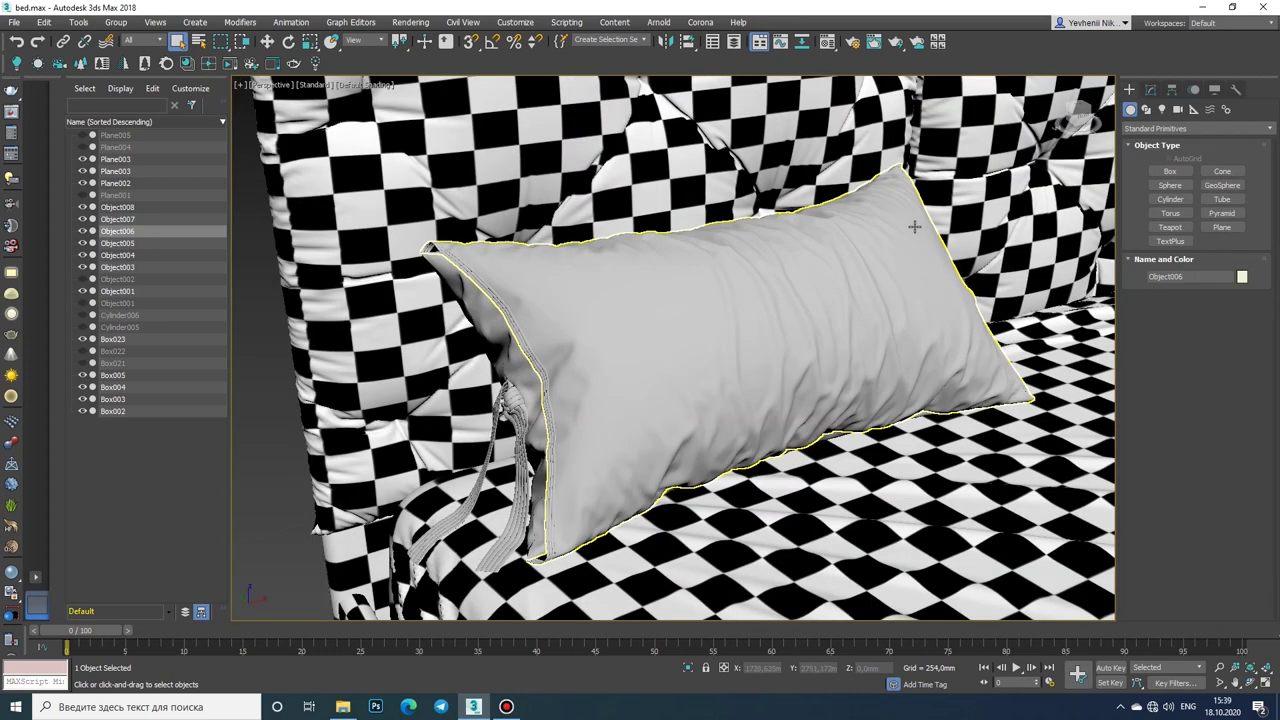
Step: Add Unwrap UVW to pillow Object005, pelt-map all its faces, and apply the checker material
left_click(1150, 89)
left_click(1200, 129)
left_click(1170, 560)
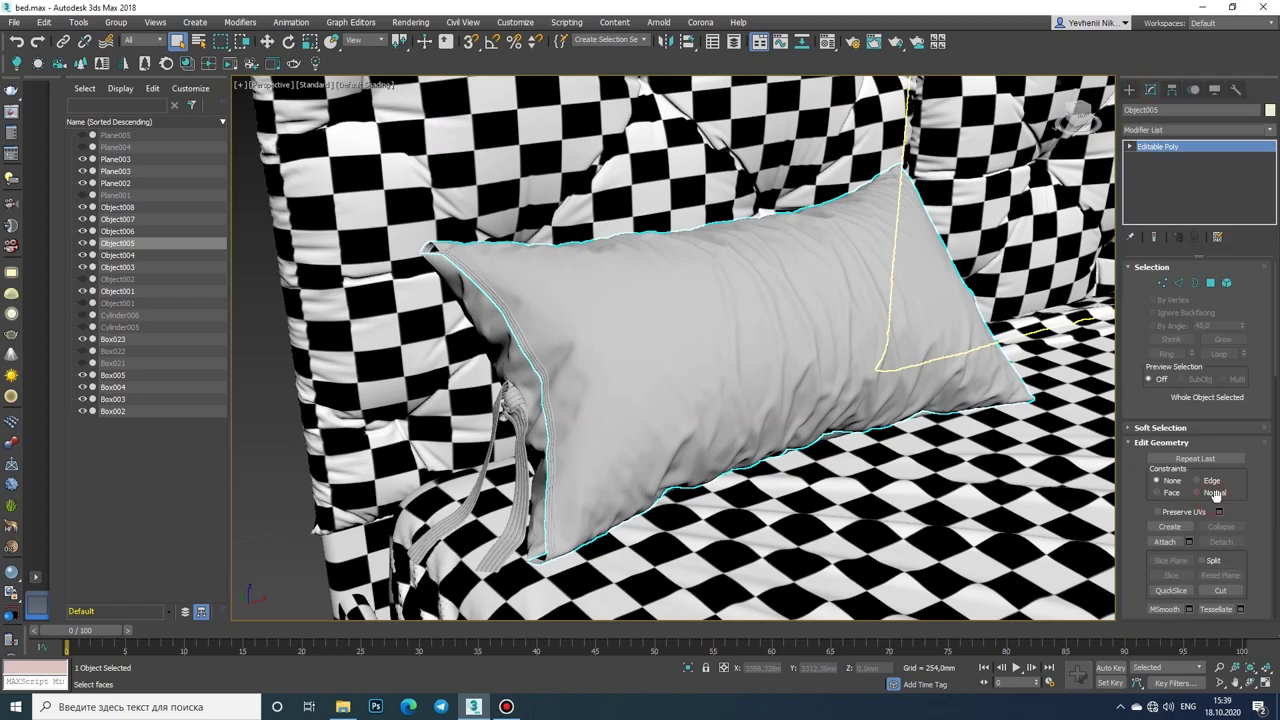
middle_click_drag(1006, 491, 748, 291, "alt")
key("ctrl+a")
key("z")
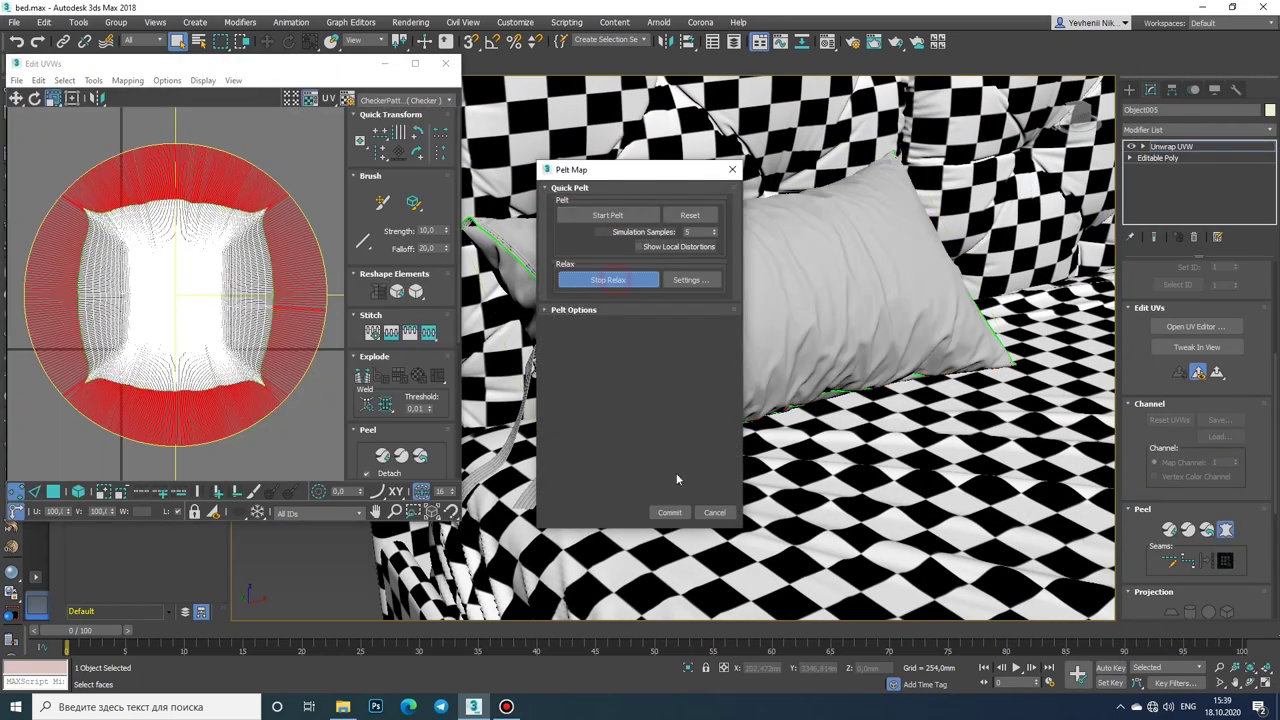
left_click(669, 512)
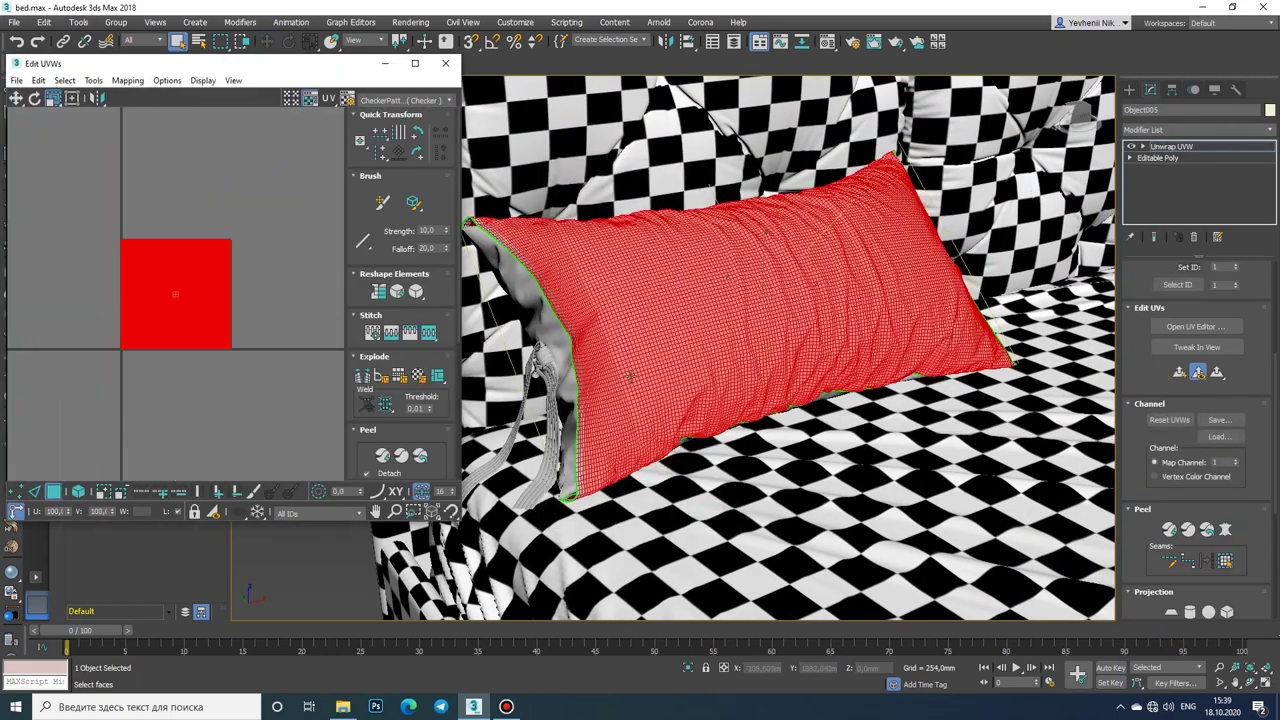
left_click(827, 42)
left_click_drag(920, 222, 755, 320)
left_click(1115, 143)
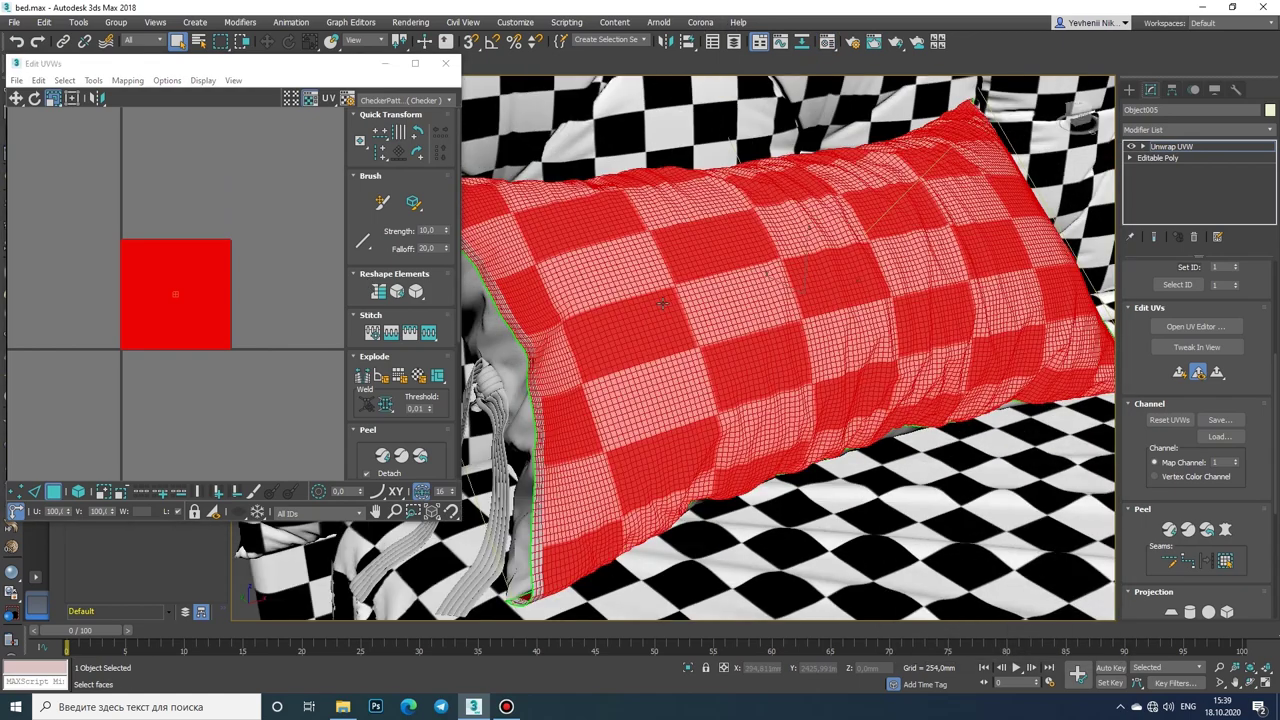
Step: Scale the pillow's UV island until the checker tiles are even squares
middle_click_drag(700, 350, 780, 330, "alt")
left_click_drag(155, 281, 168, 244)
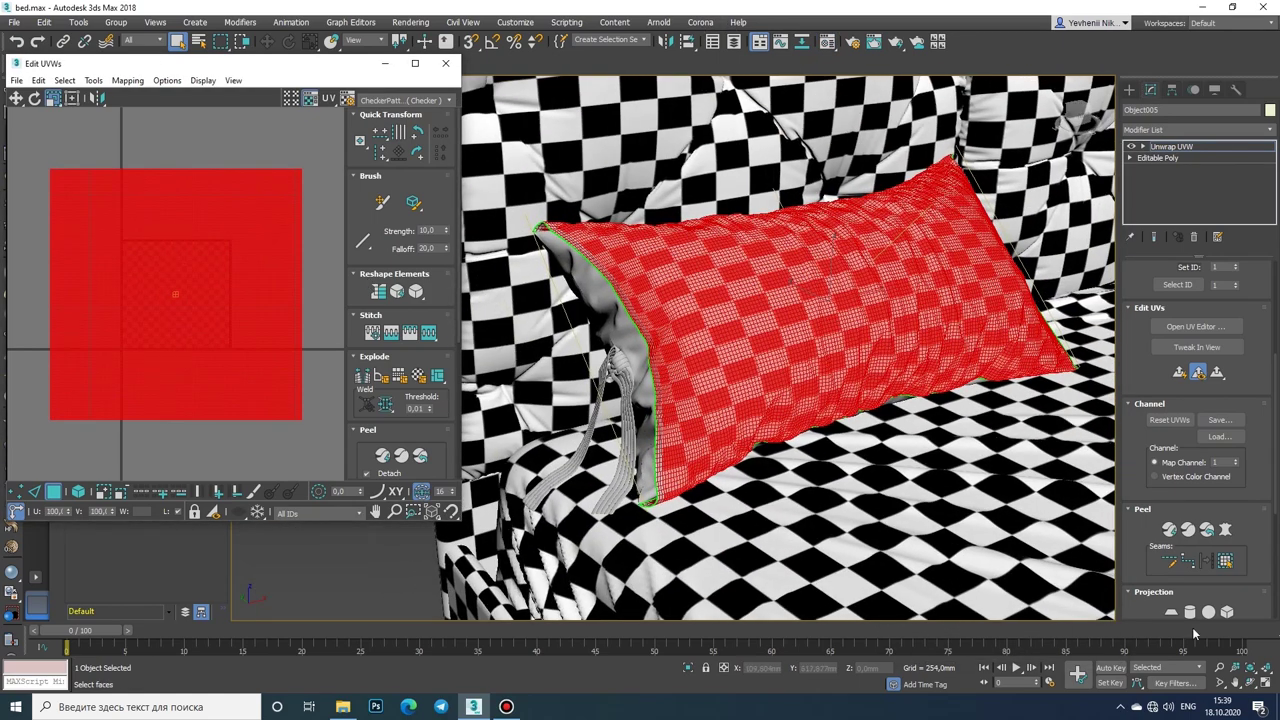
middle_click_drag(1193, 632, 228, 322, "alt")
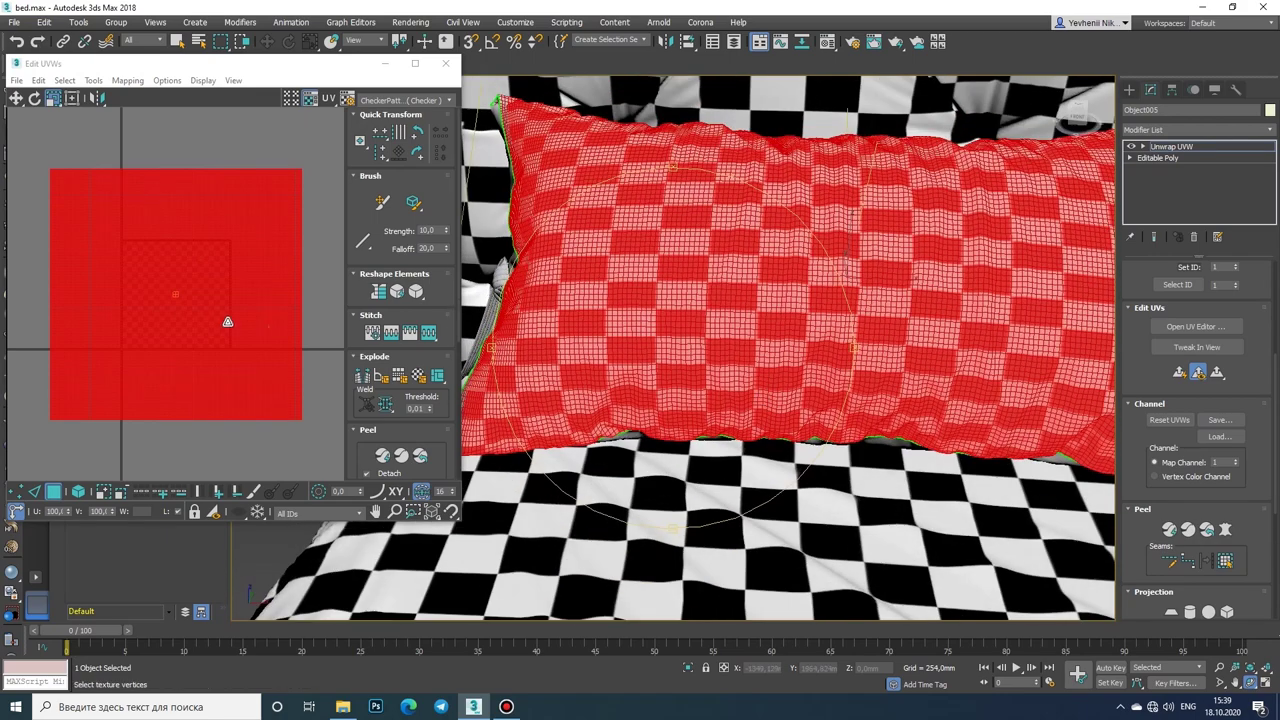
left_click_drag(228, 322, 214, 340)
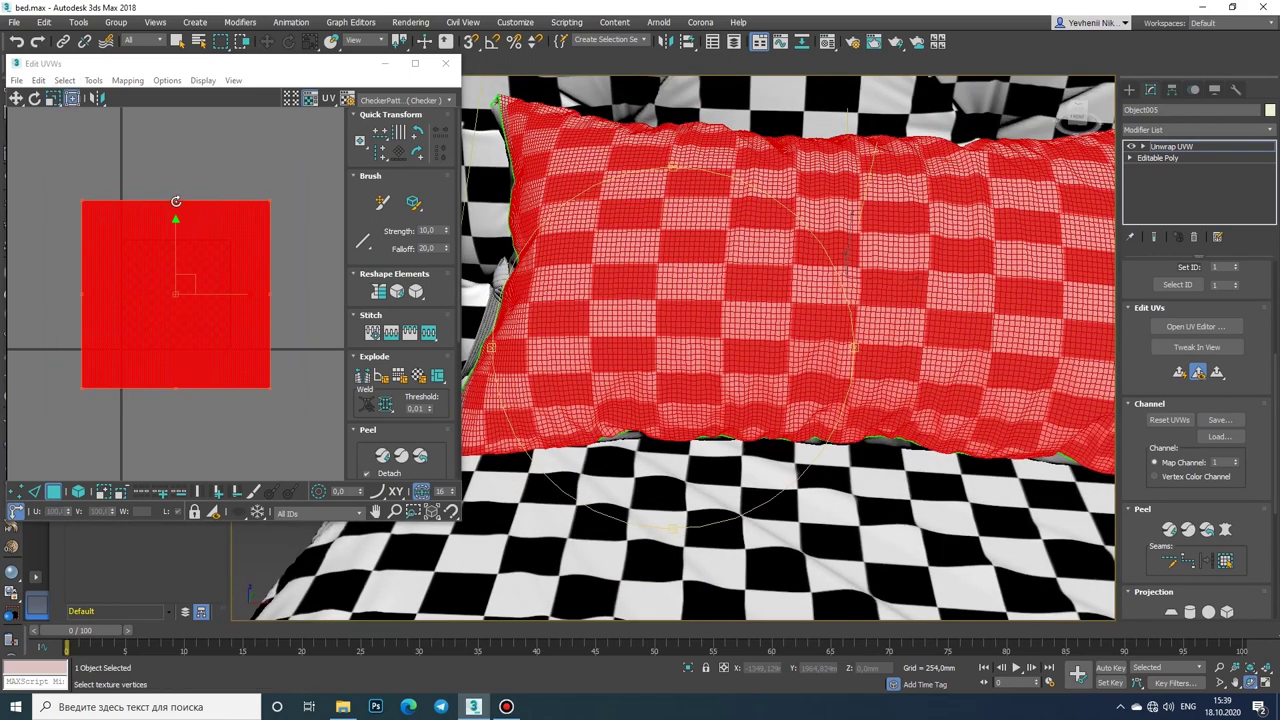
mouse_move(83, 196)
left_mouse_down()
mouse_move(115, 273)
mouse_move(93, 266)
left_mouse_up()
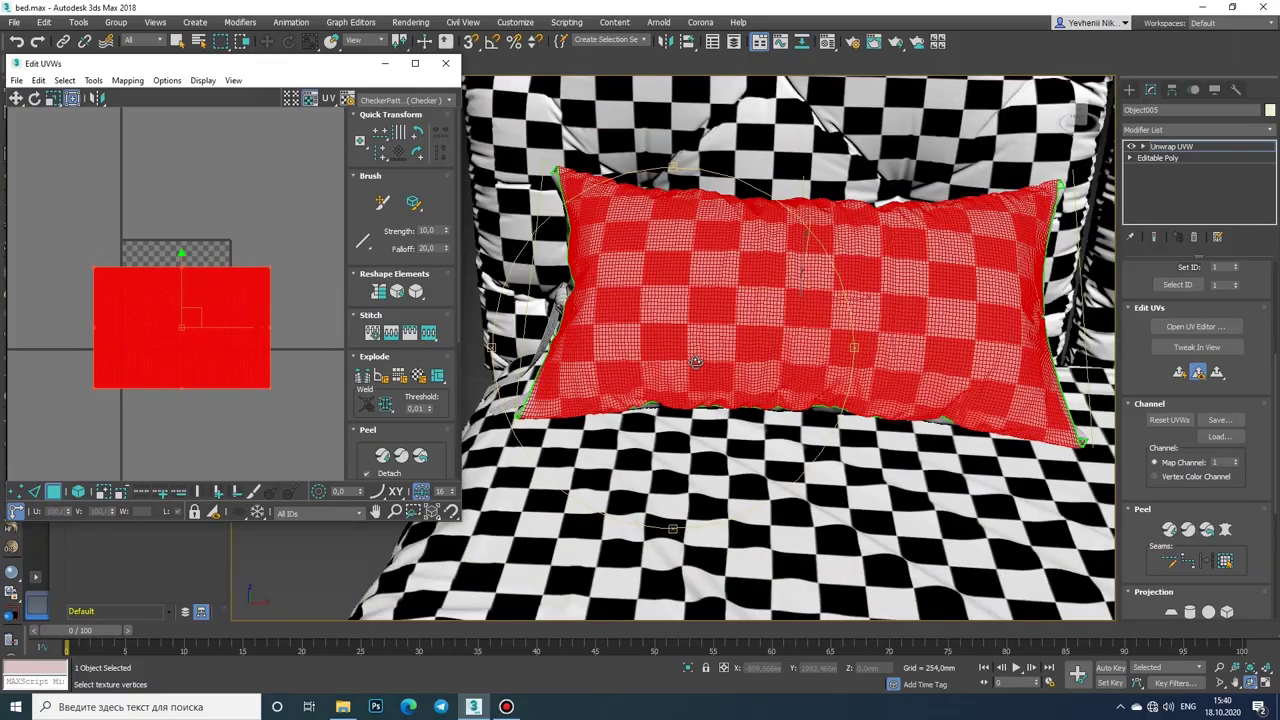
middle_click_drag(650, 350, 753, 370, "alt")
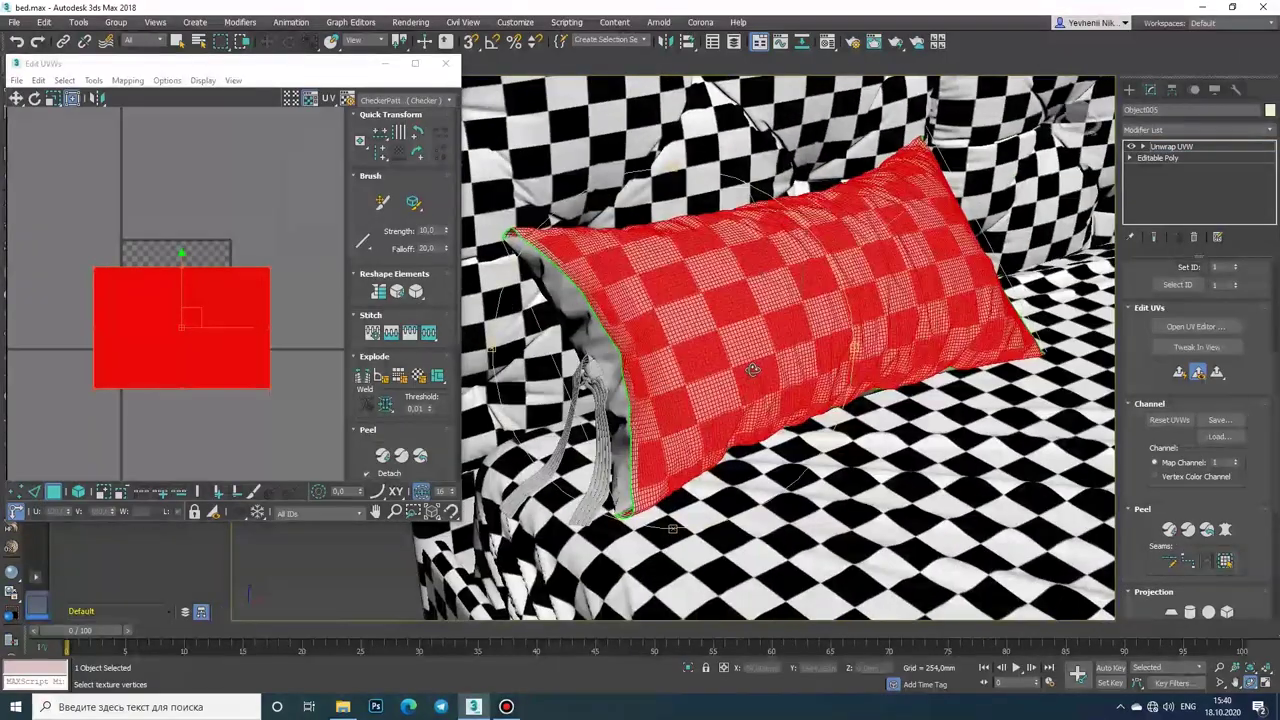
Step: Close Edit UVWs and collapse the pillow's unwrap into its Editable Poly mesh
left_click(445, 64)
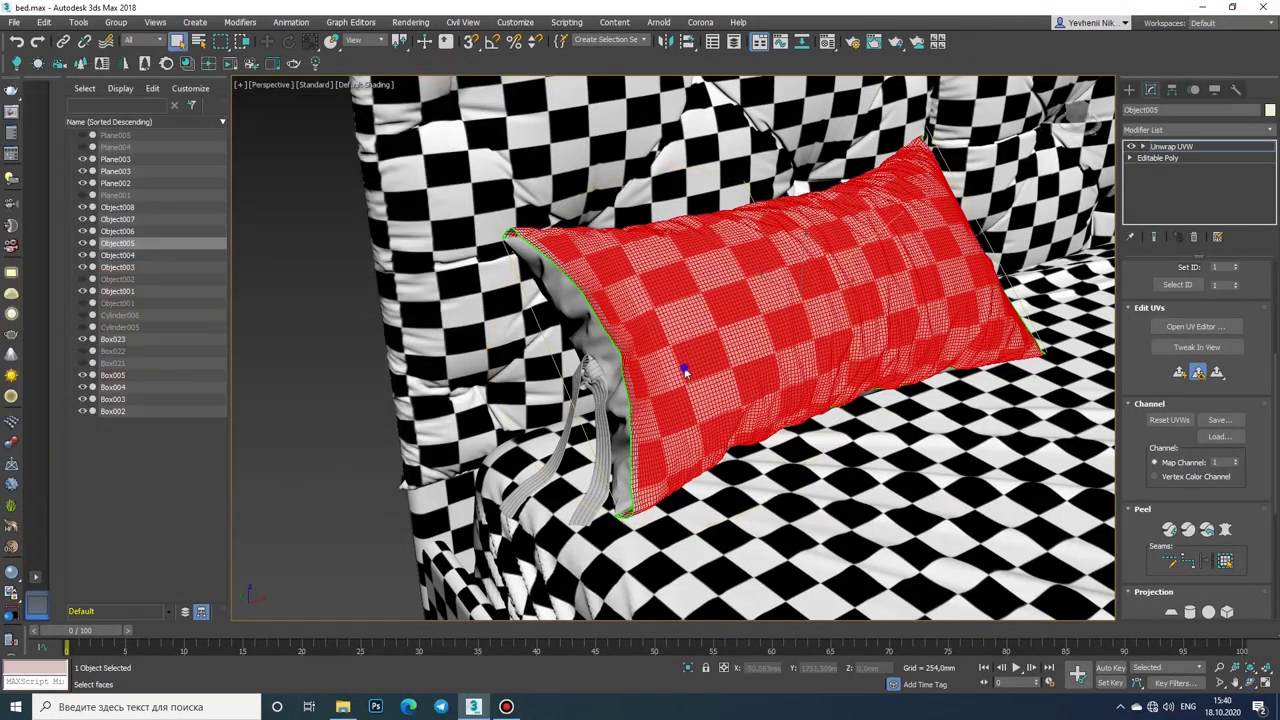
right_click(686, 366)
left_click(850, 508)
scroll(701, 407, "down", 5)
middle_click_drag(701, 407, 537, 358, "alt")
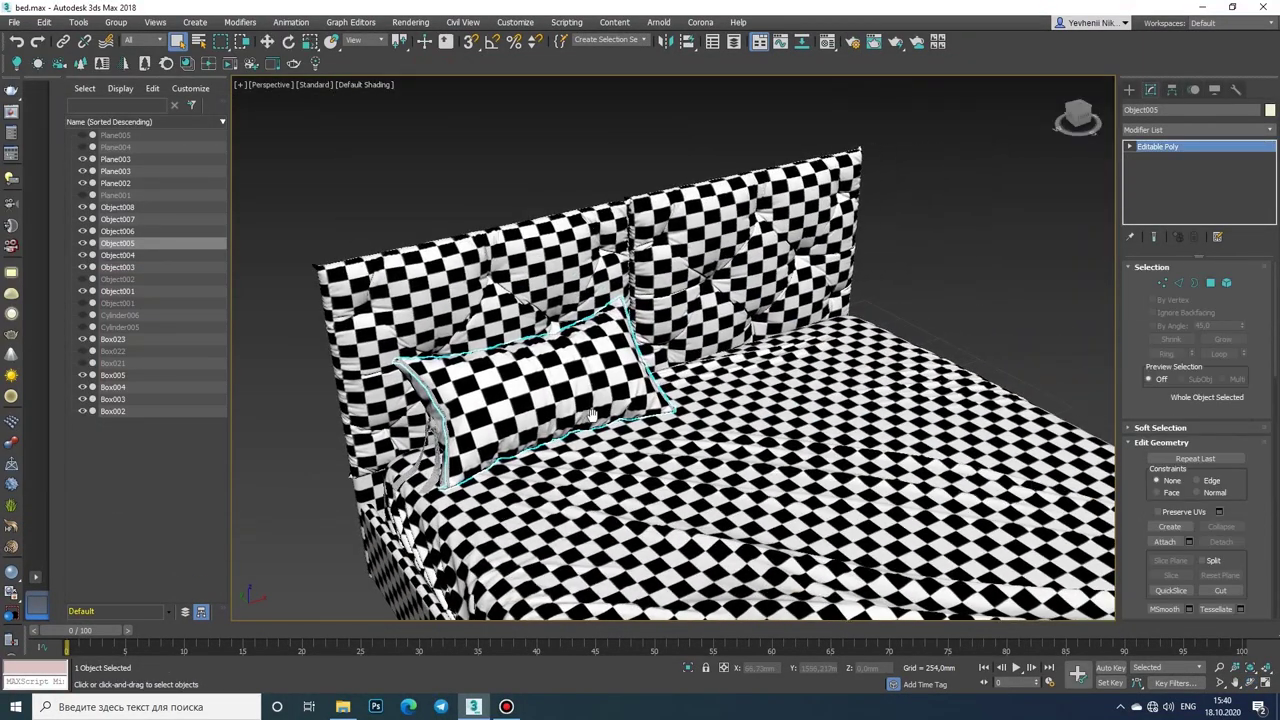
Step: Unhide the duvet and headboard cushion in the Scene Explorer and select the duvet
scroll(532, 343, "down", 5)
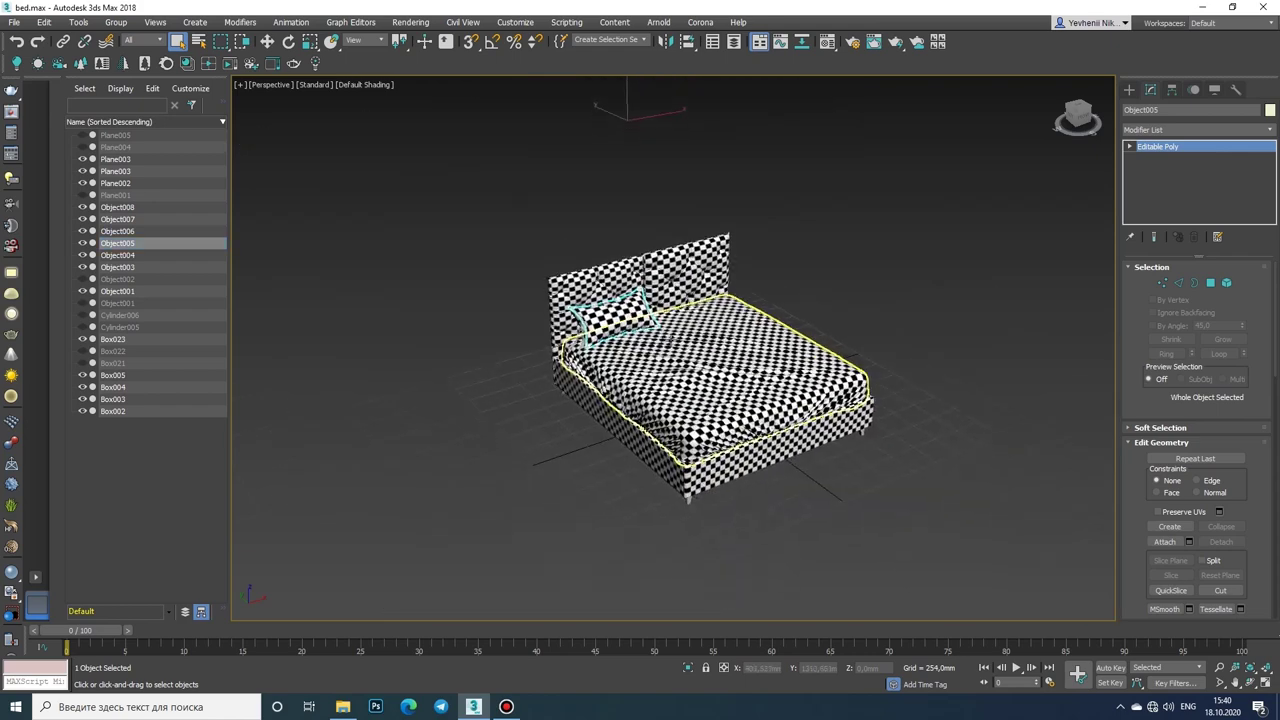
scroll(532, 343, "up", 3)
scroll(532, 343, "up", 3)
left_click(83, 267)
left_click(83, 279)
left_click(83, 303)
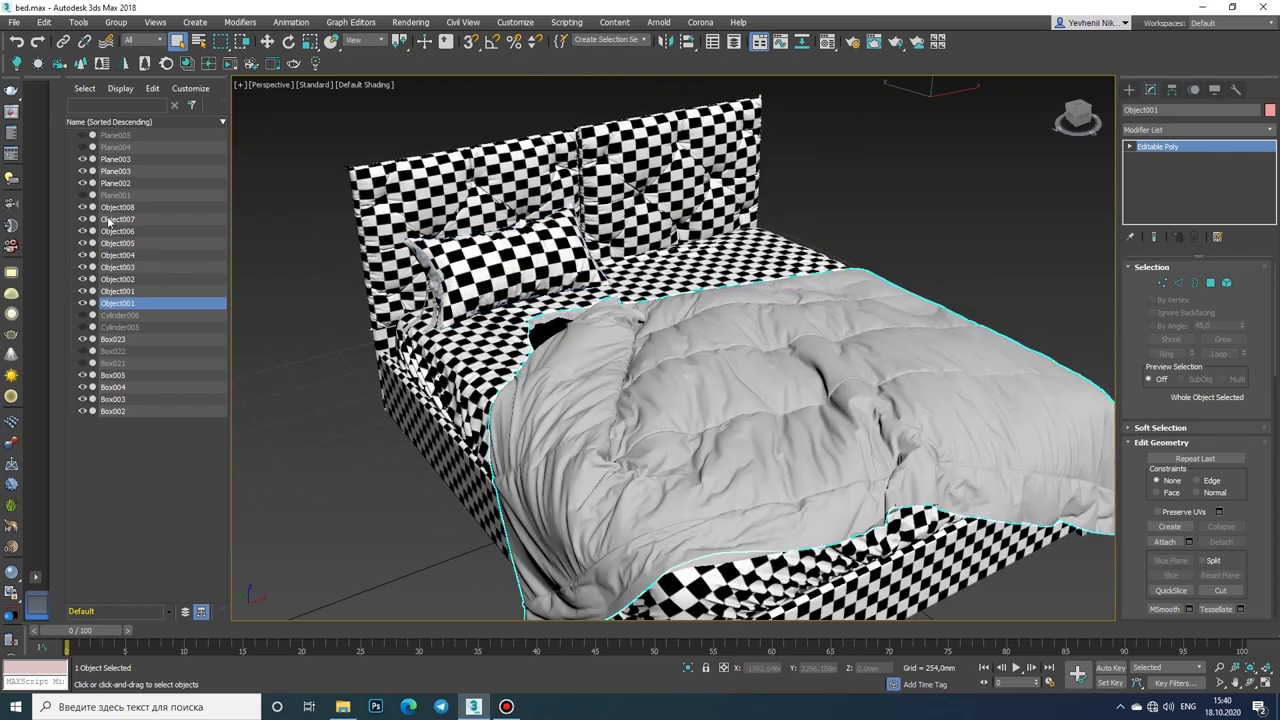
left_click(83, 267)
left_click(117, 303)
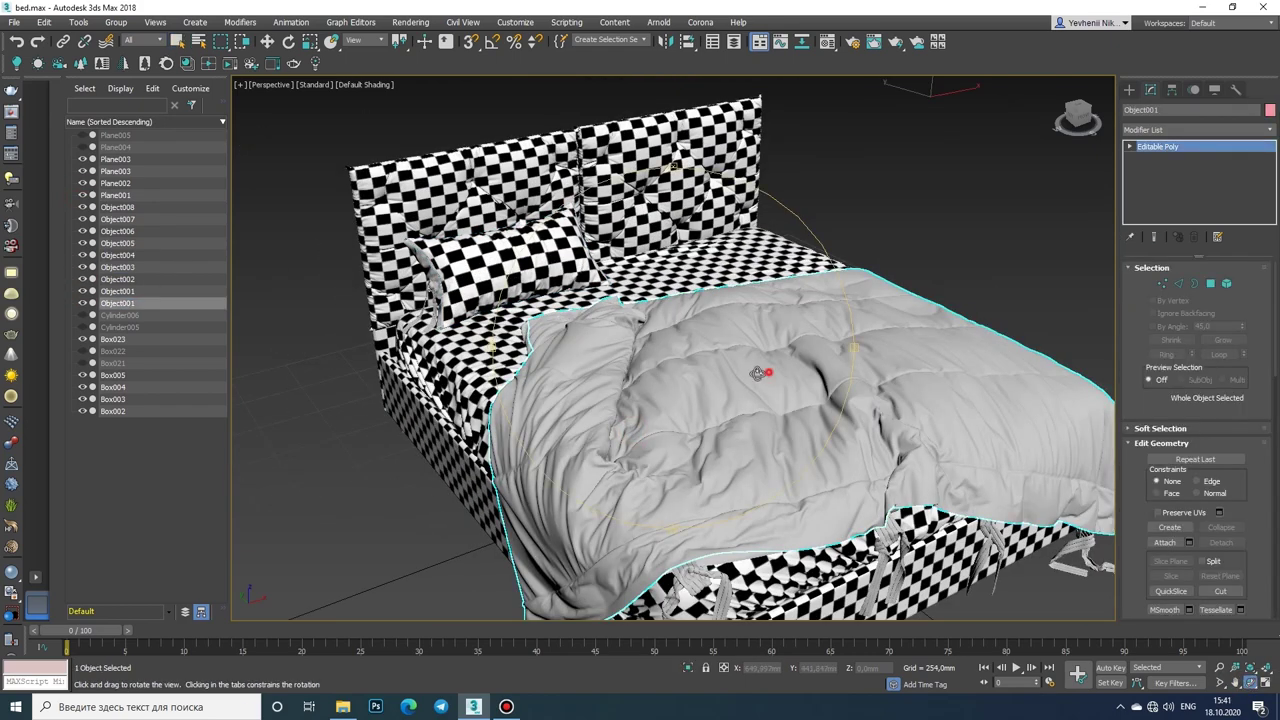
mouse_move(758, 372)
left_mouse_down()
mouse_move(694, 383)
mouse_move(626, 346)
mouse_move(643, 354)
mouse_move(603, 350)
left_mouse_up()
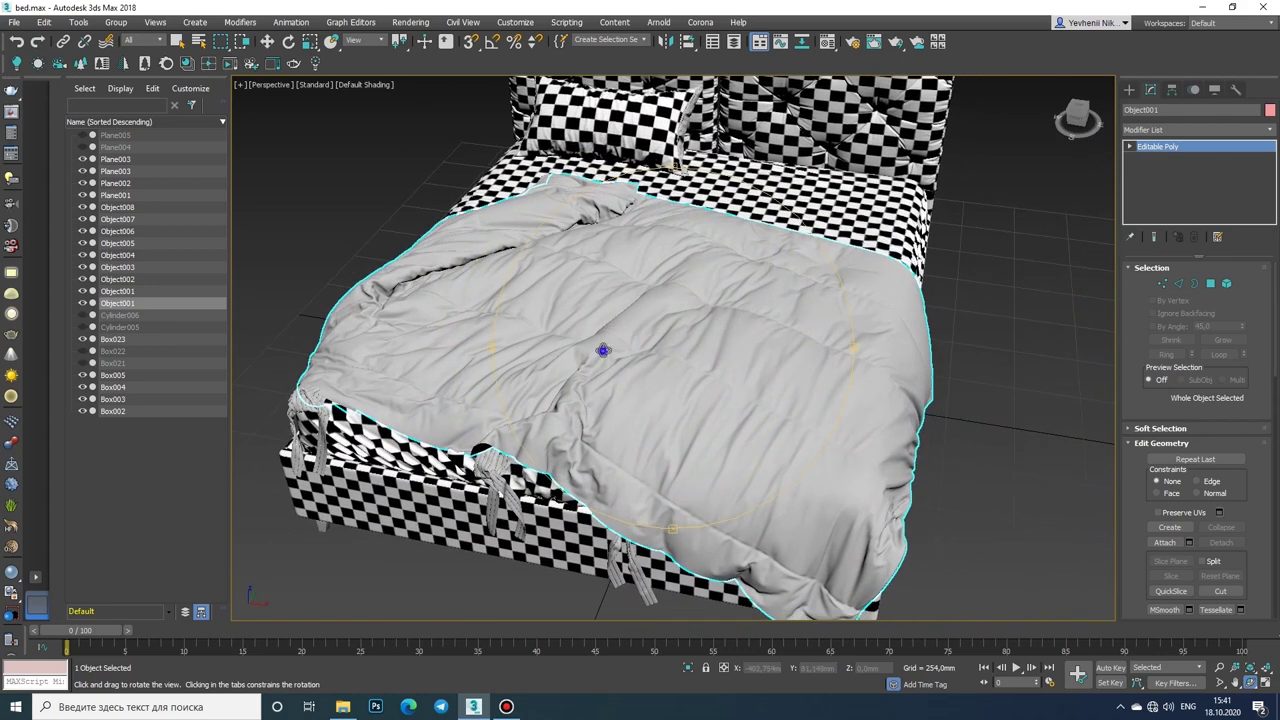
Step: Add Unwrap UVW to the duvet, commit its pelt map, and apply the checker material
left_click(1268, 129)
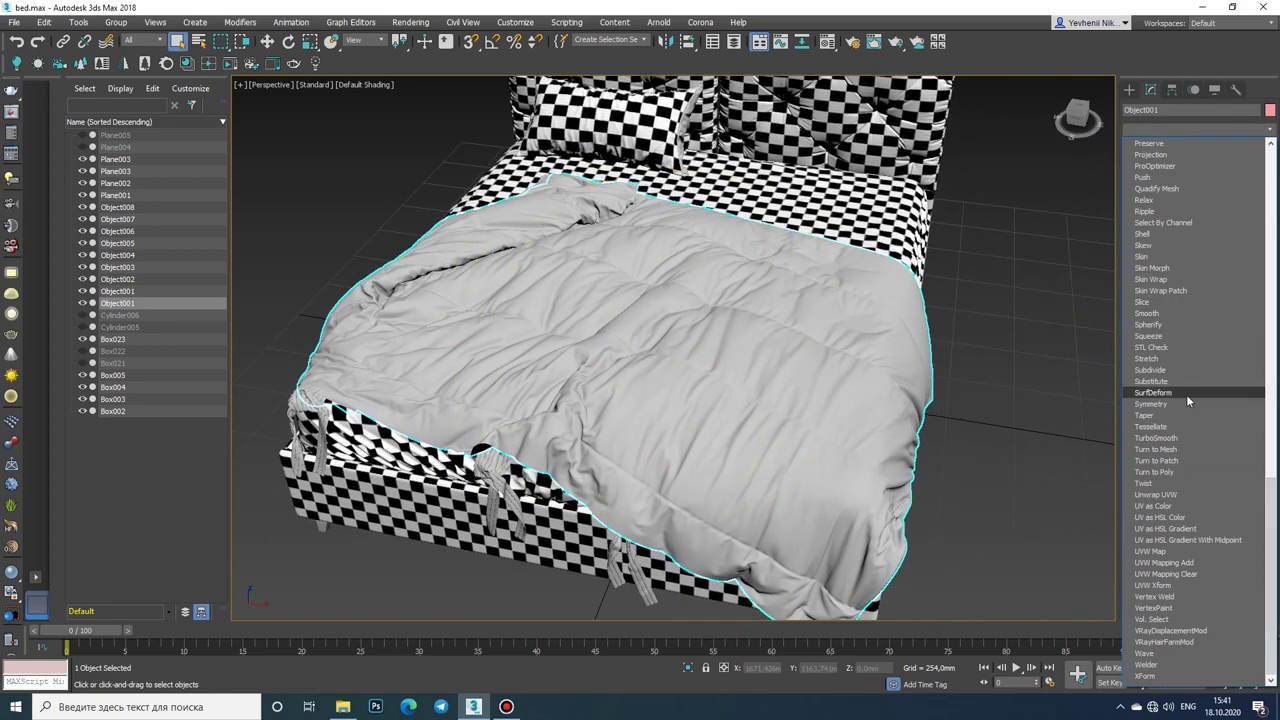
left_click(1191, 494)
left_click(1226, 529)
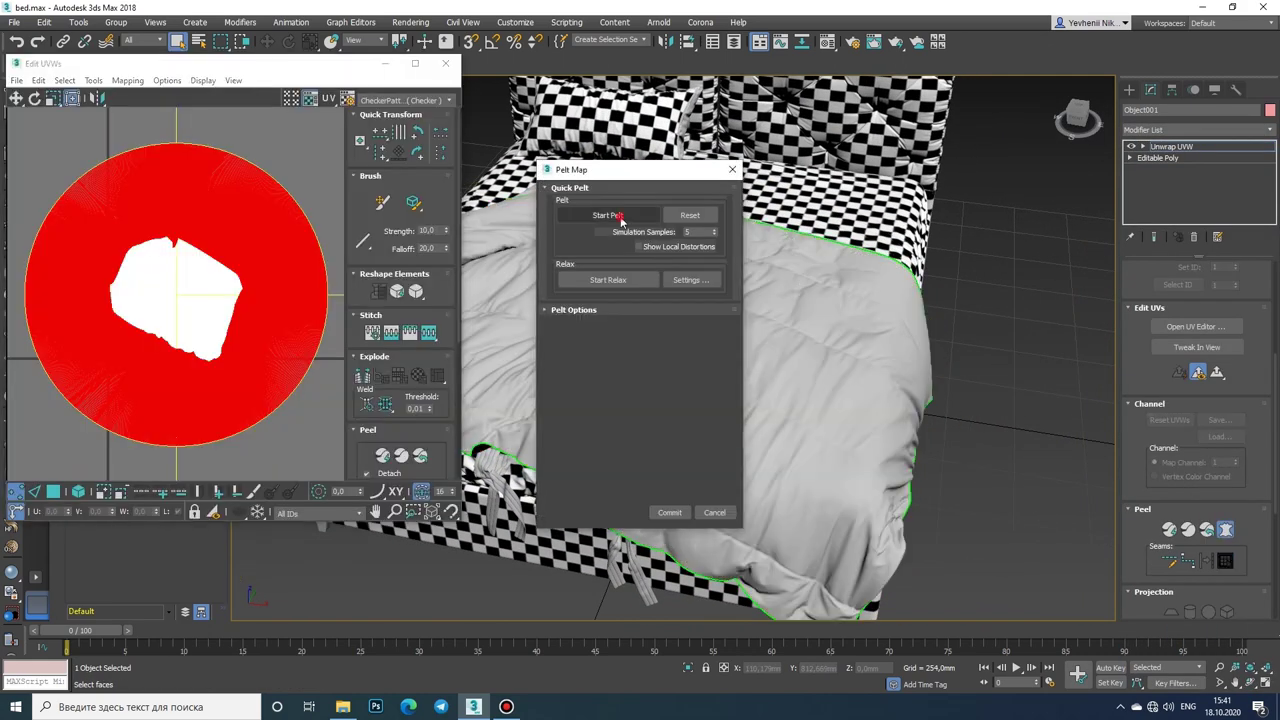
left_click(714, 513)
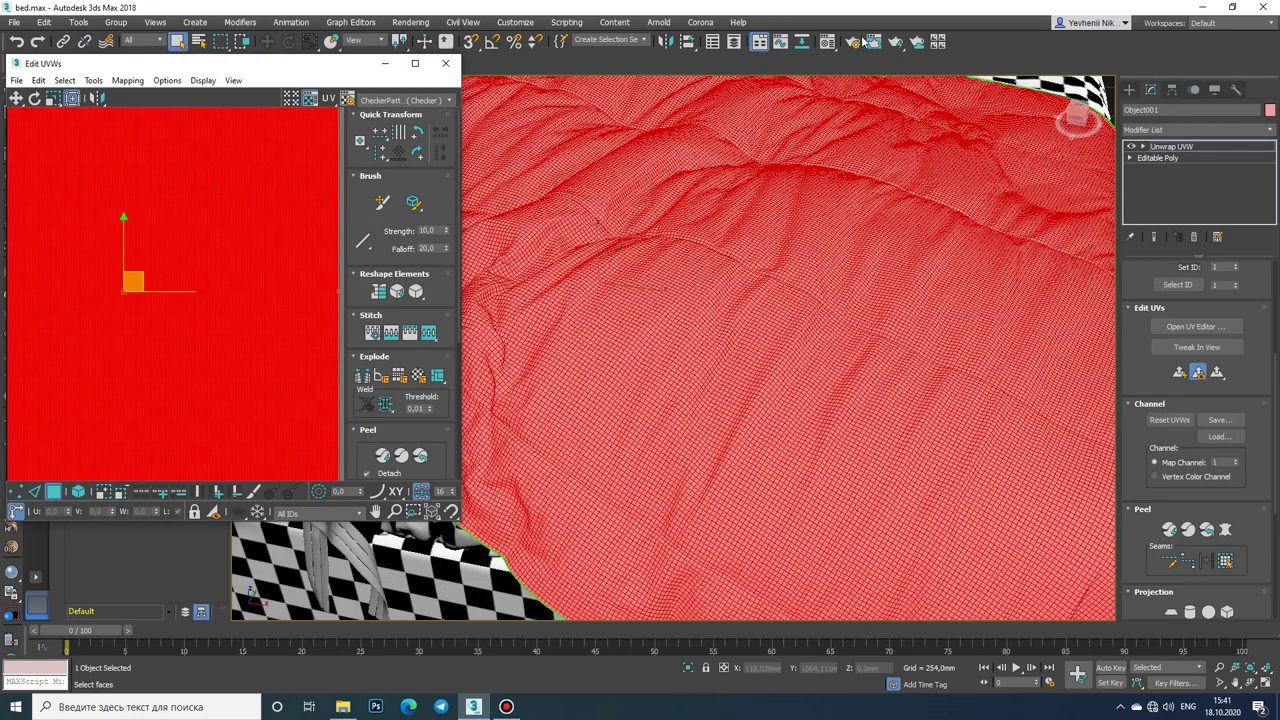
key("m")
left_click(990, 350)
left_click(1120, 141)
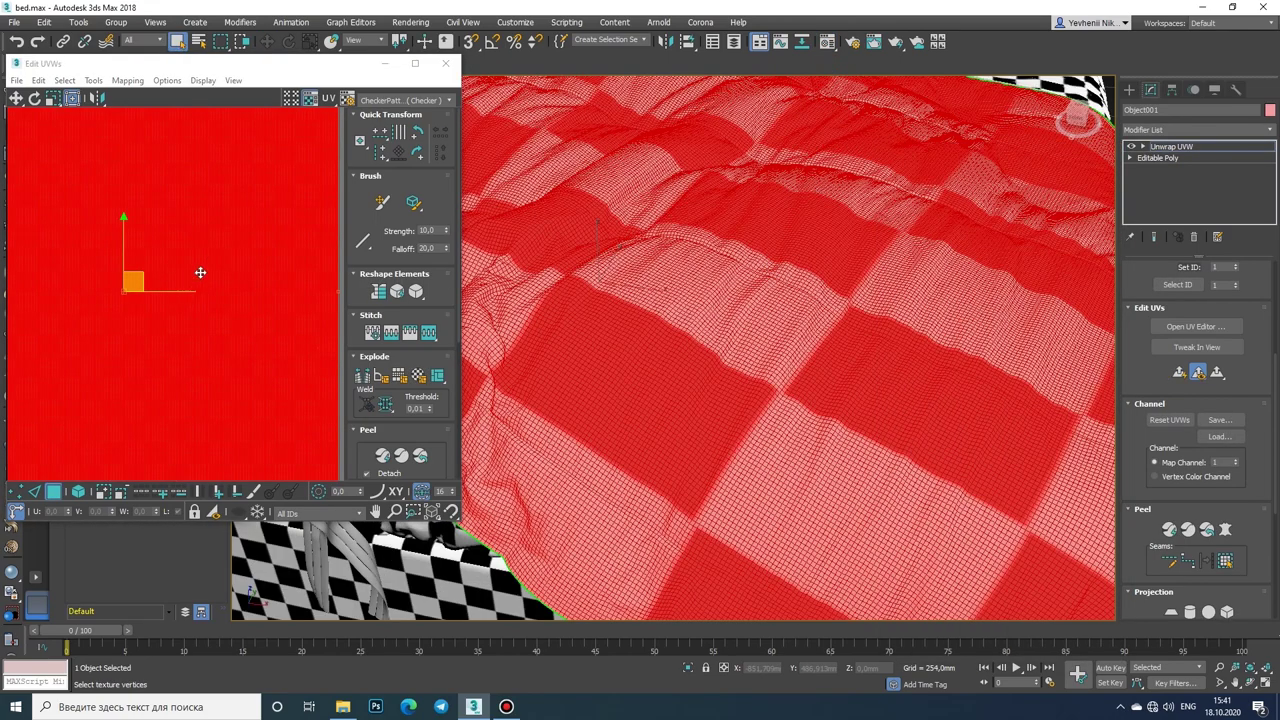
Step: Shift the duvet's UV island to position the checker, then close Edit UVWs
middle_click_drag(640, 300, 743, 389)
scroll(743, 389, "down", 4)
mouse_move(249, 243)
left_mouse_down()
mouse_move(271, 57)
mouse_move(240, 206)
mouse_move(160, 183)
mouse_move(185, 204)
mouse_move(255, 69)
left_mouse_up()
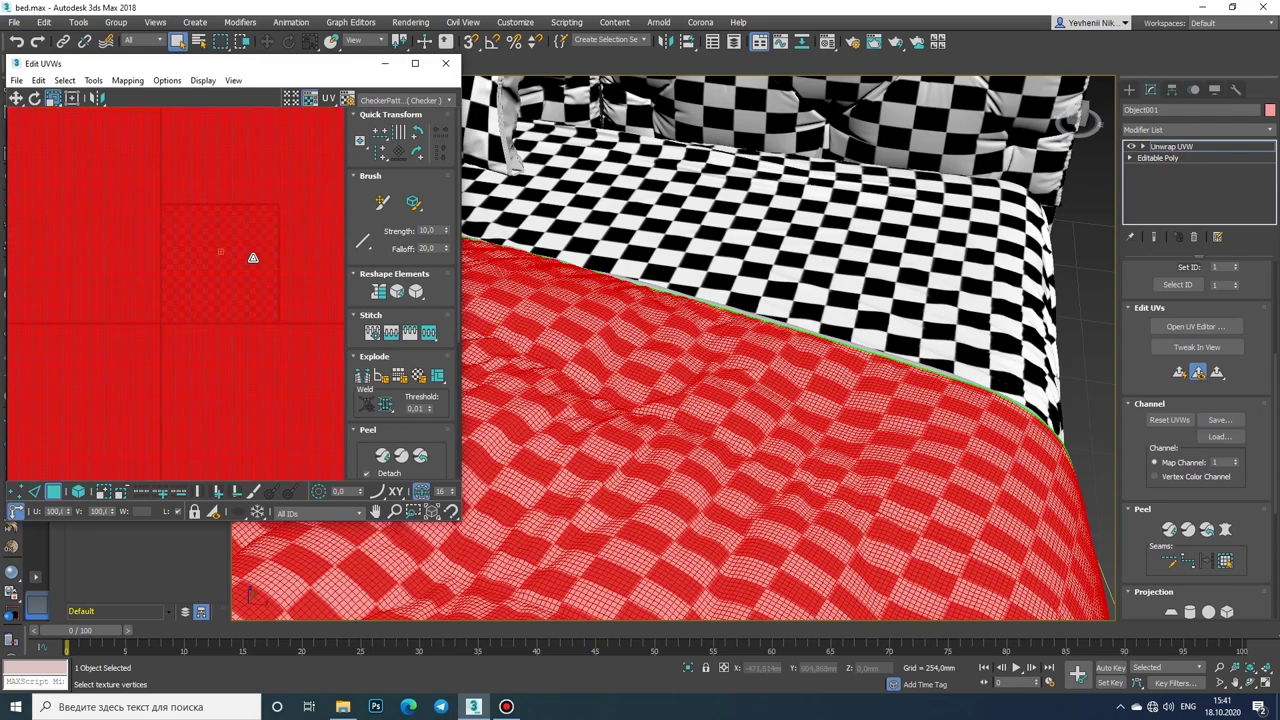
scroll(253, 258, "down", 3)
scroll(711, 274, "up", 3)
scroll(771, 343, "up", 3)
middle_click_drag(771, 343, 903, 244)
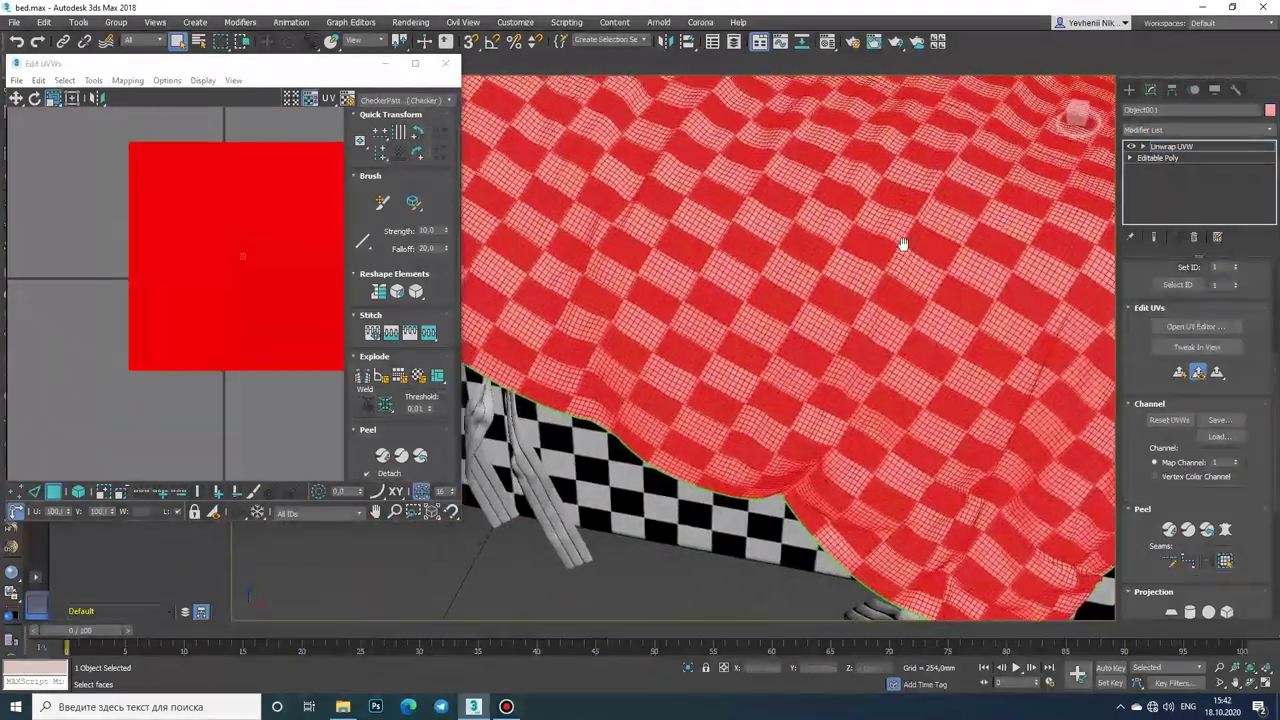
left_click(445, 63)
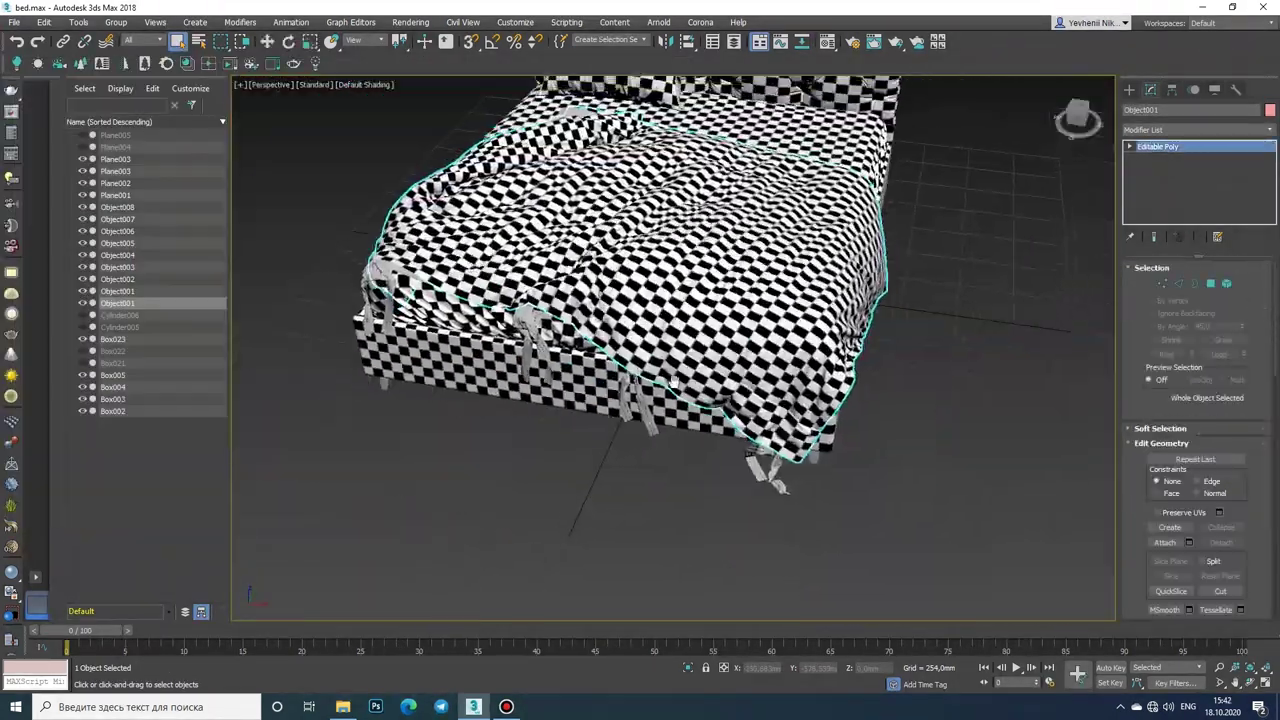
Step: Orbit and zoom around the bed to inspect the checker on headboard, pillows and duvet
middle_click_drag(646, 560, 646, 626, "alt")
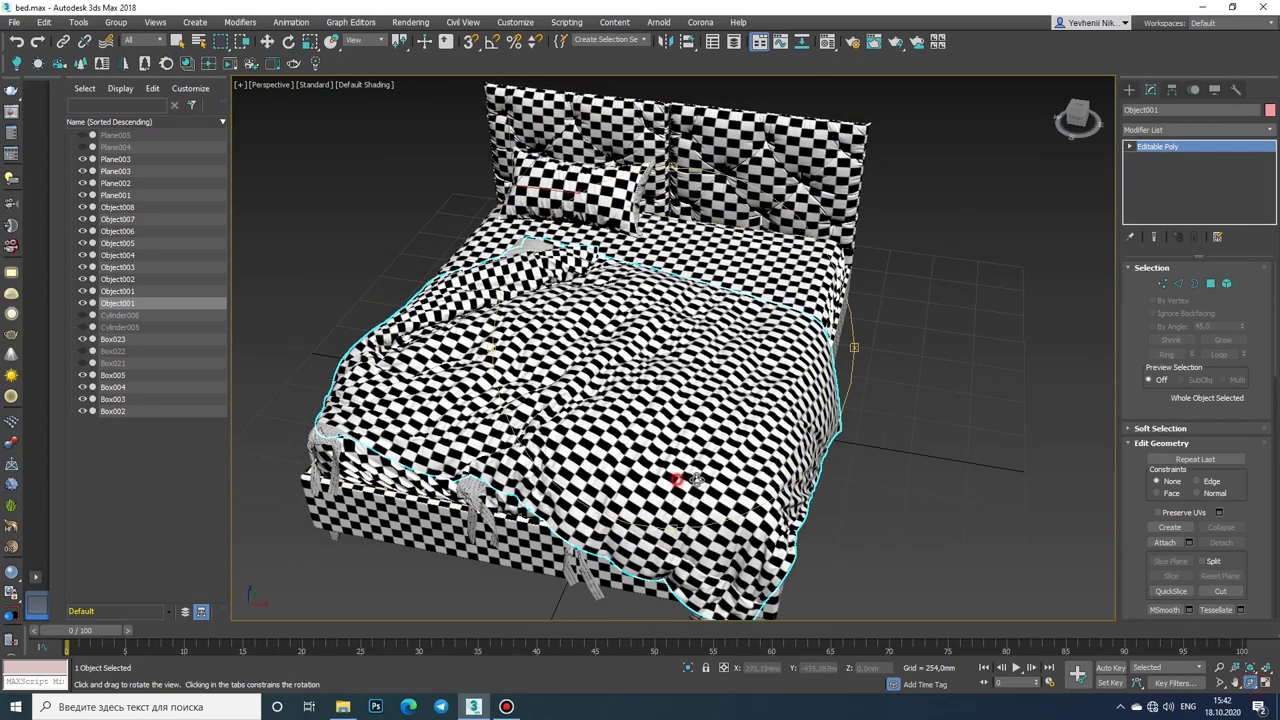
middle_click_drag(695, 480, 663, 445, "alt")
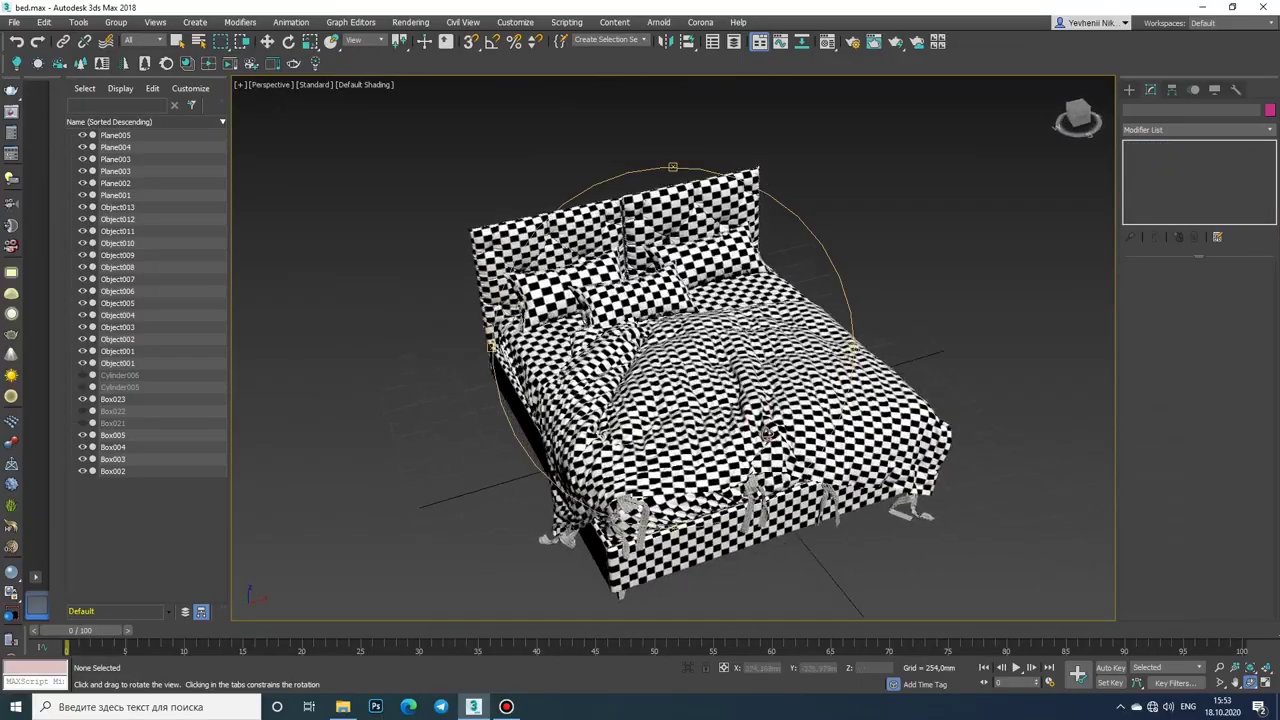
scroll(768, 433, "up", 5)
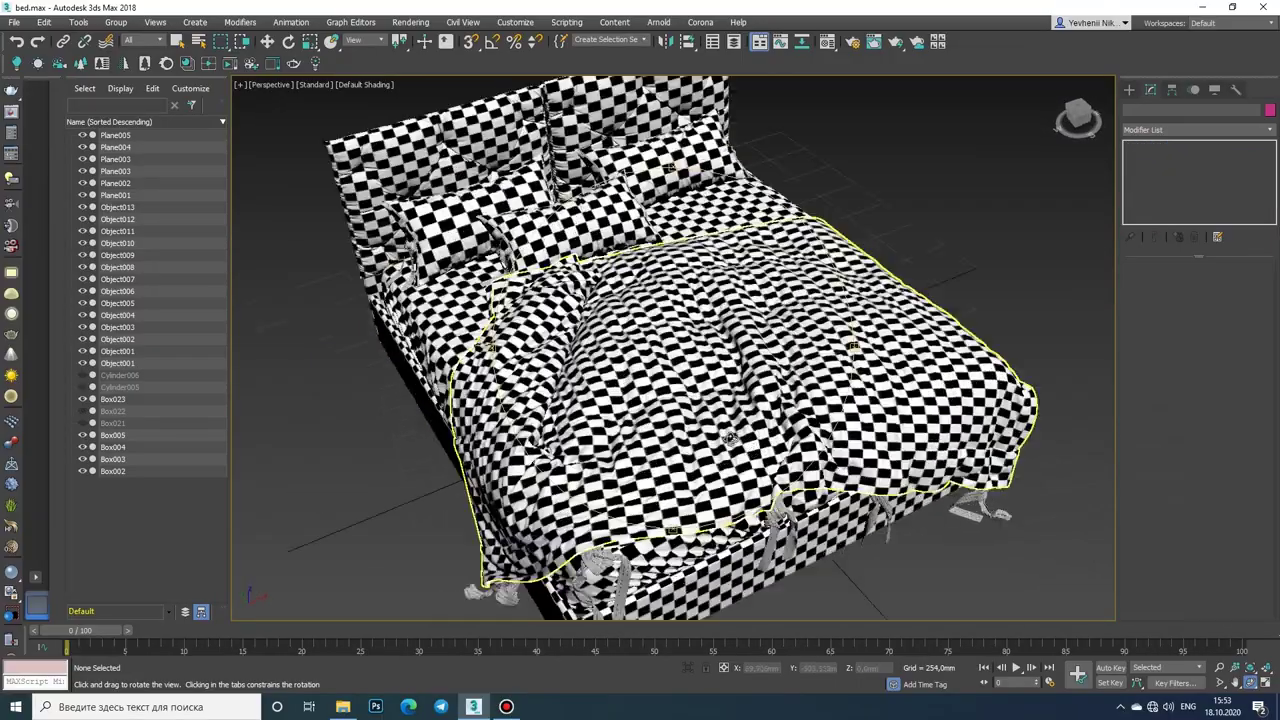
mouse_move(768, 433)
left_mouse_down()
mouse_move(693, 441)
mouse_move(601, 387)
mouse_move(680, 400)
left_mouse_up()
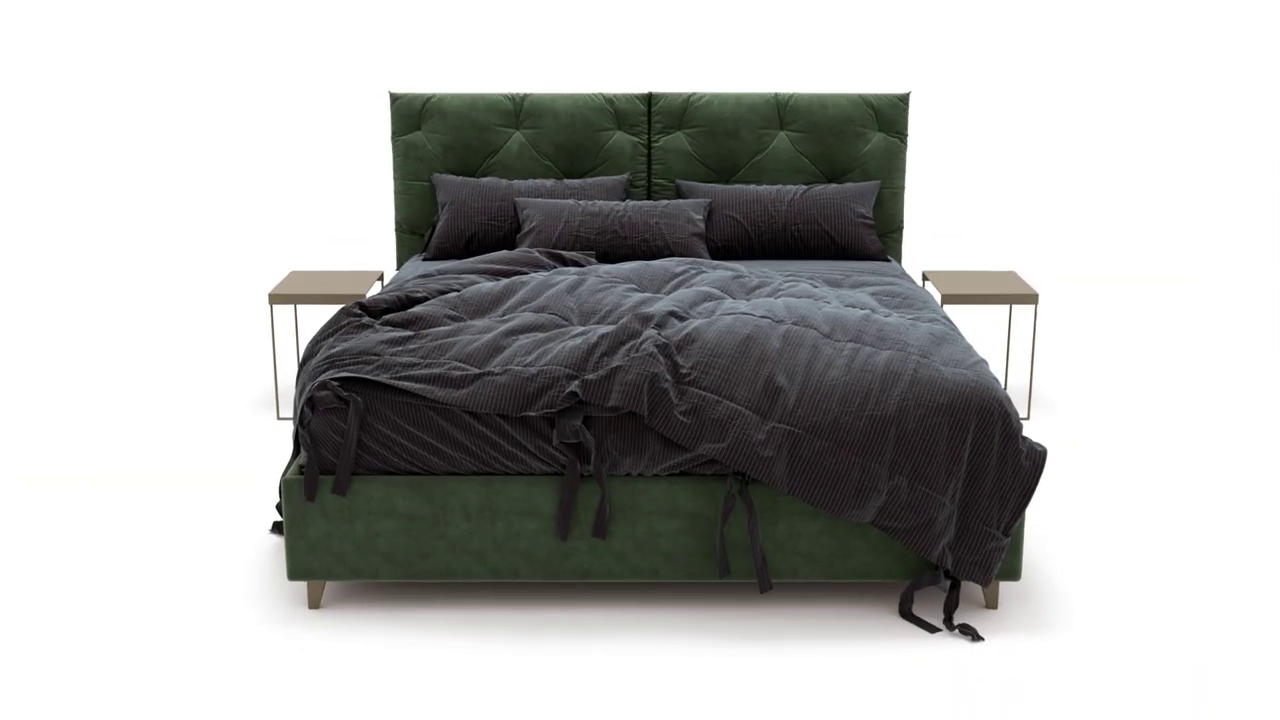